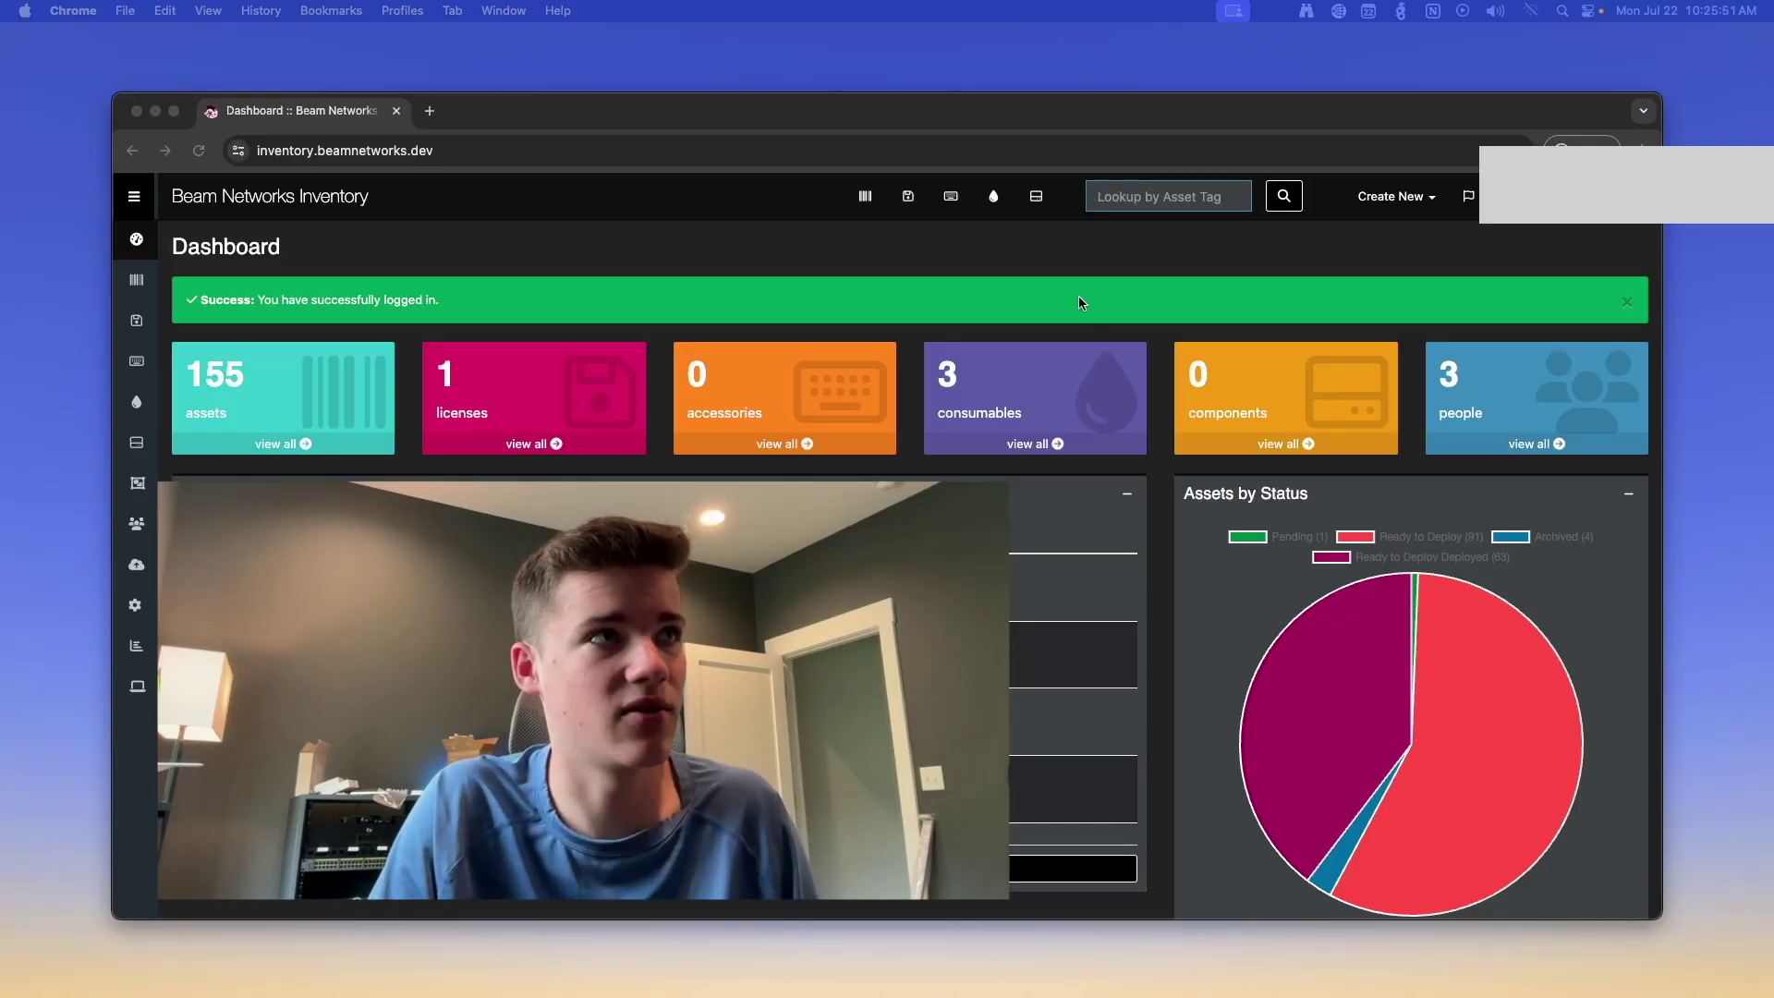
- Open asset 0182, the 10G SFP+ DAC Cable 2M, and review its serial number, category and BYOD fields
click(134, 279)
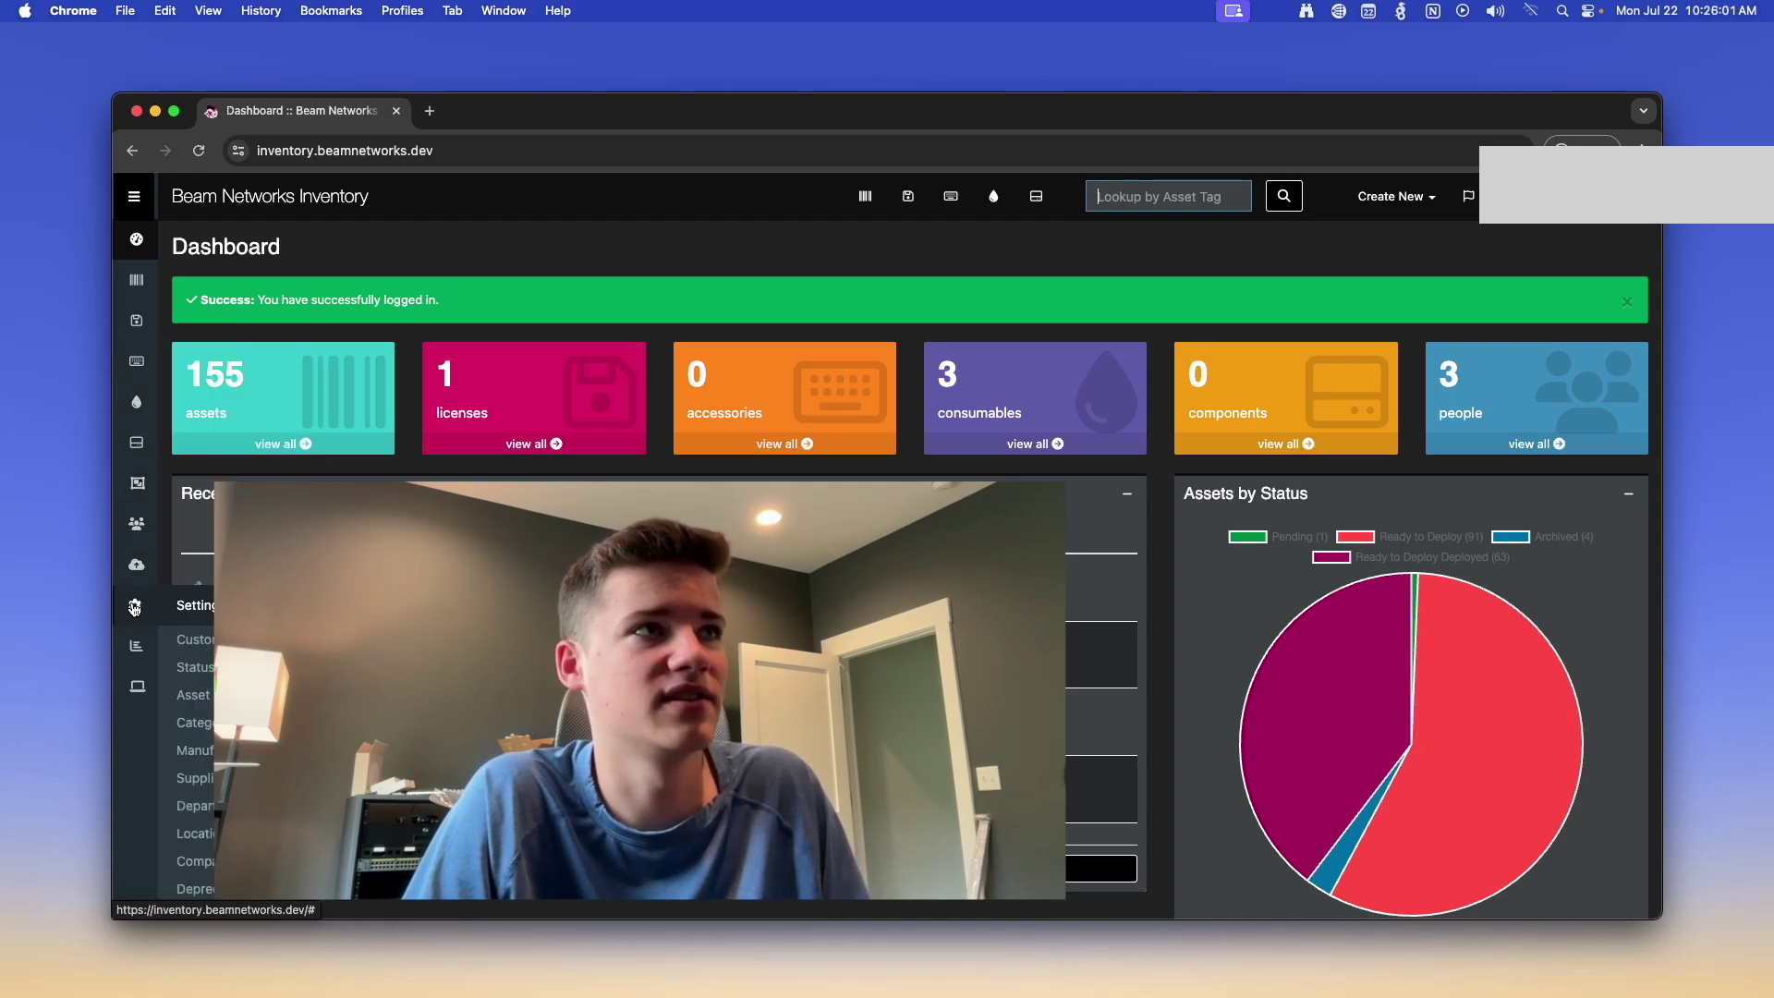
mouse_move(144, 643)
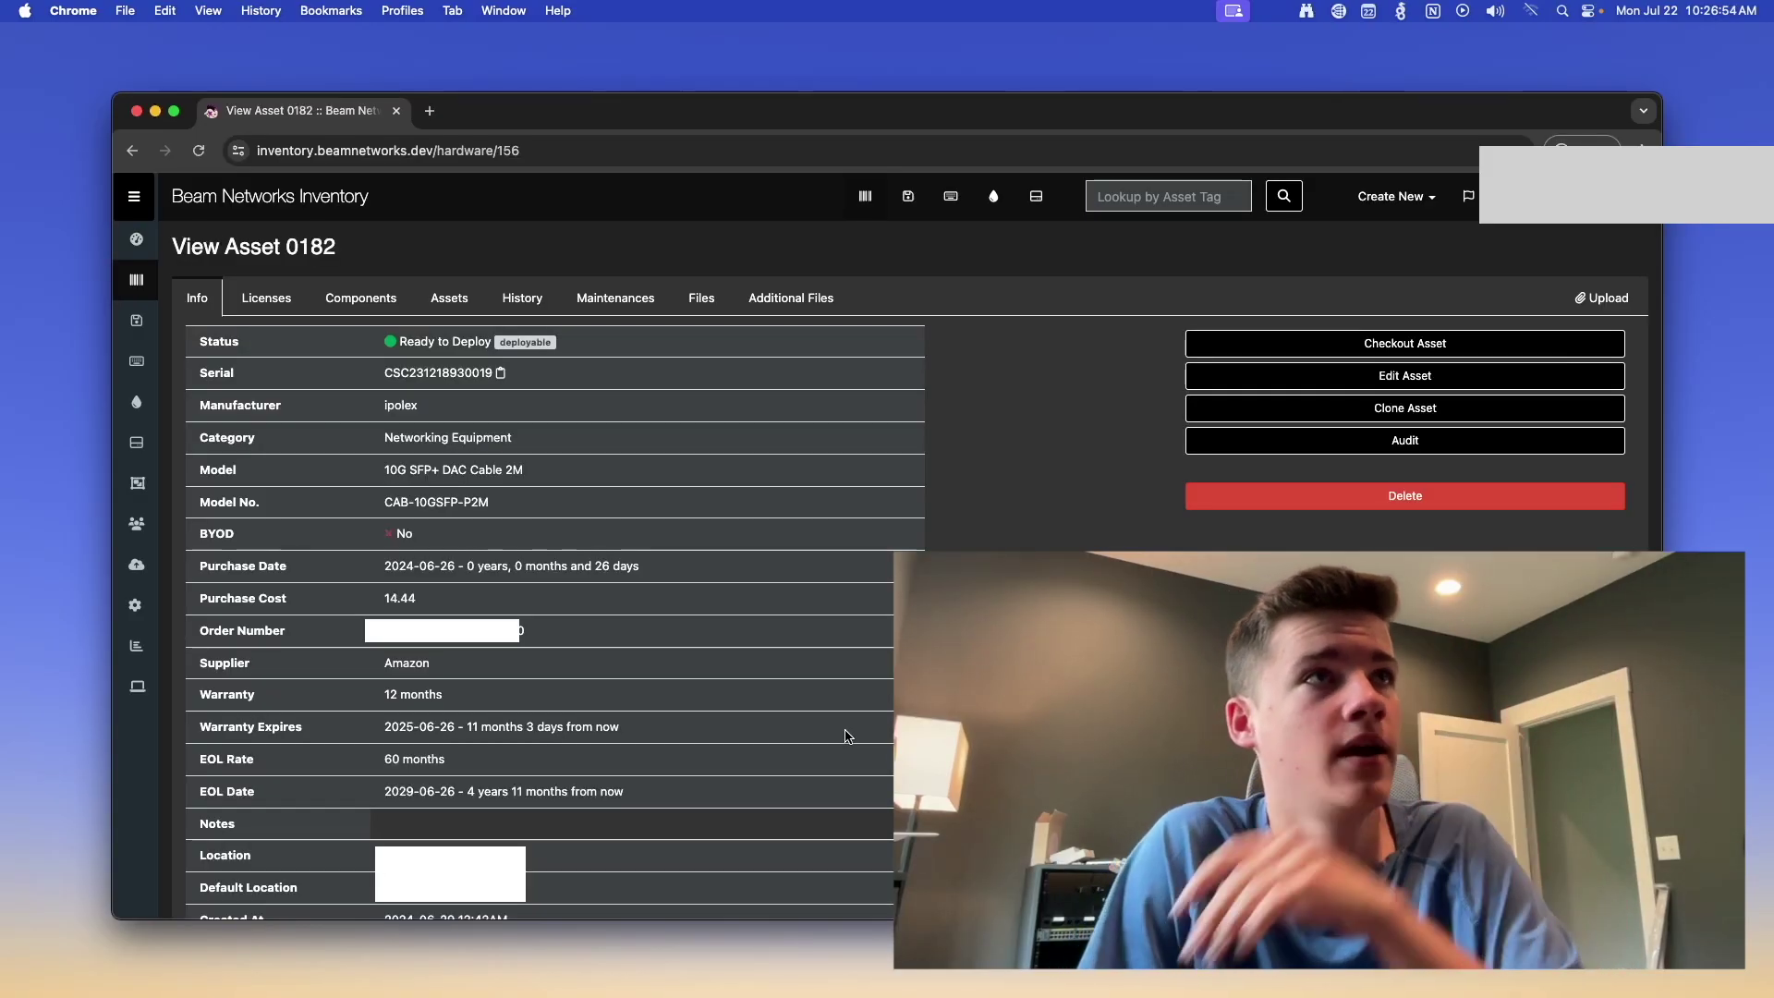
drag(381, 373, 643, 386)
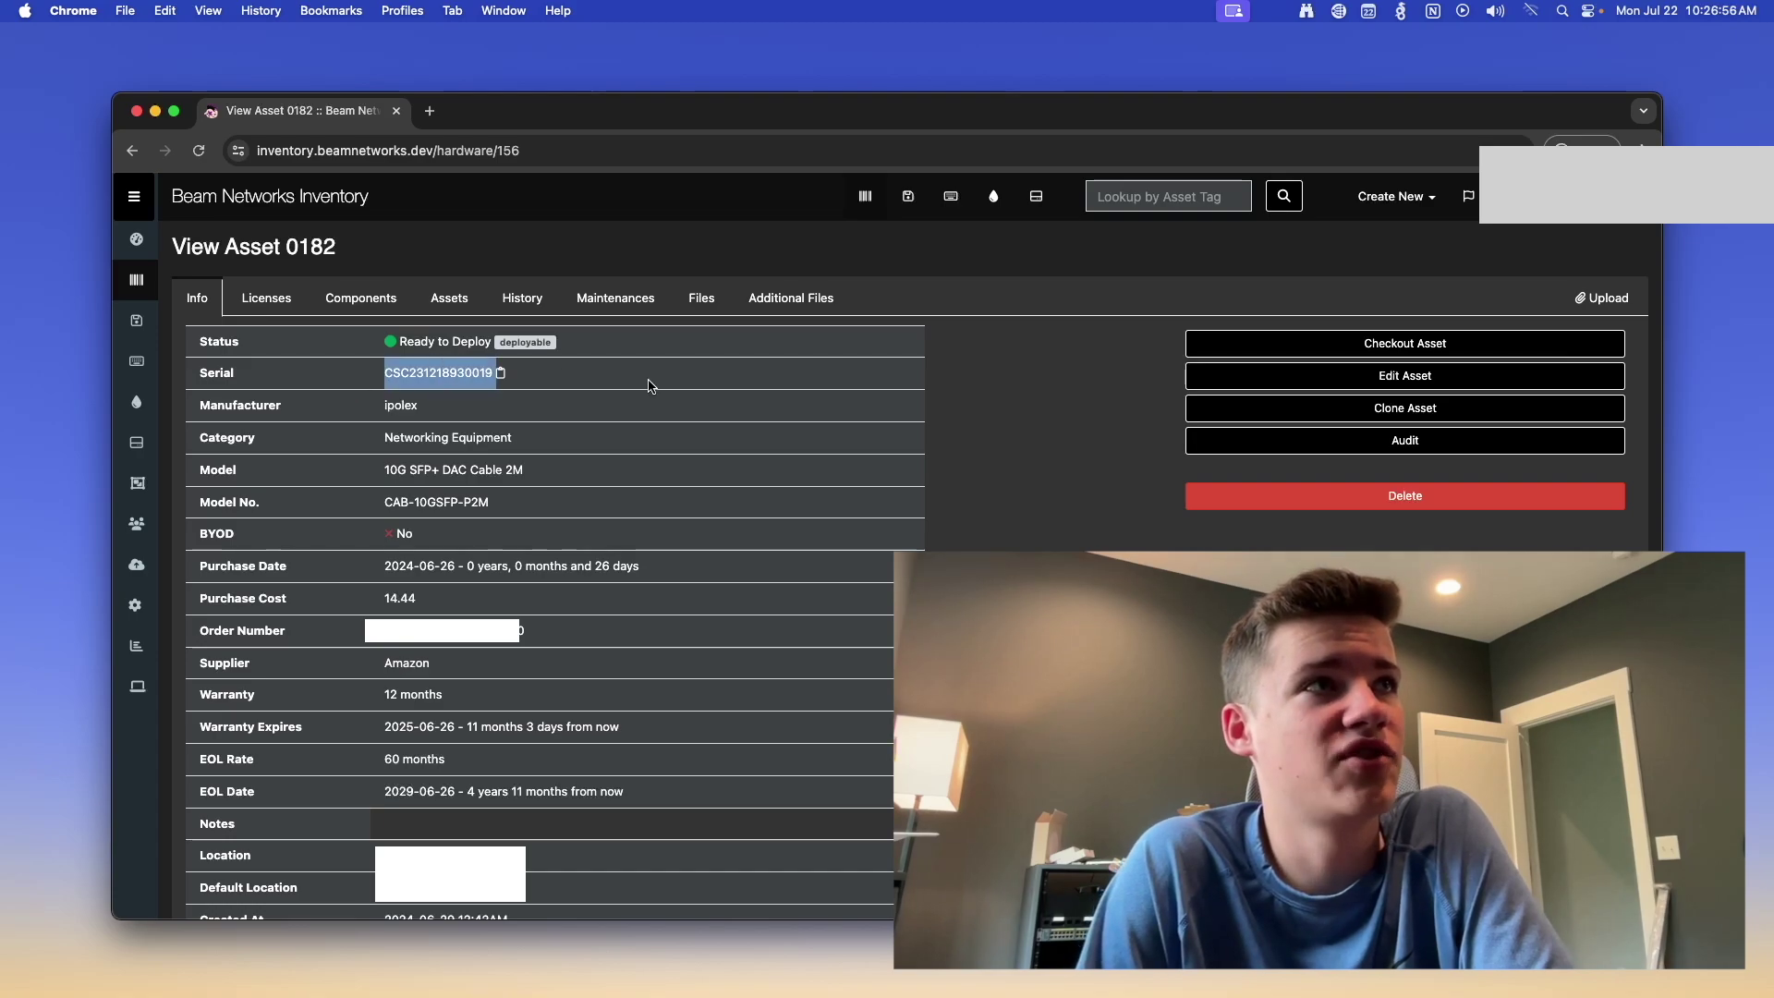
drag(325, 421, 580, 443)
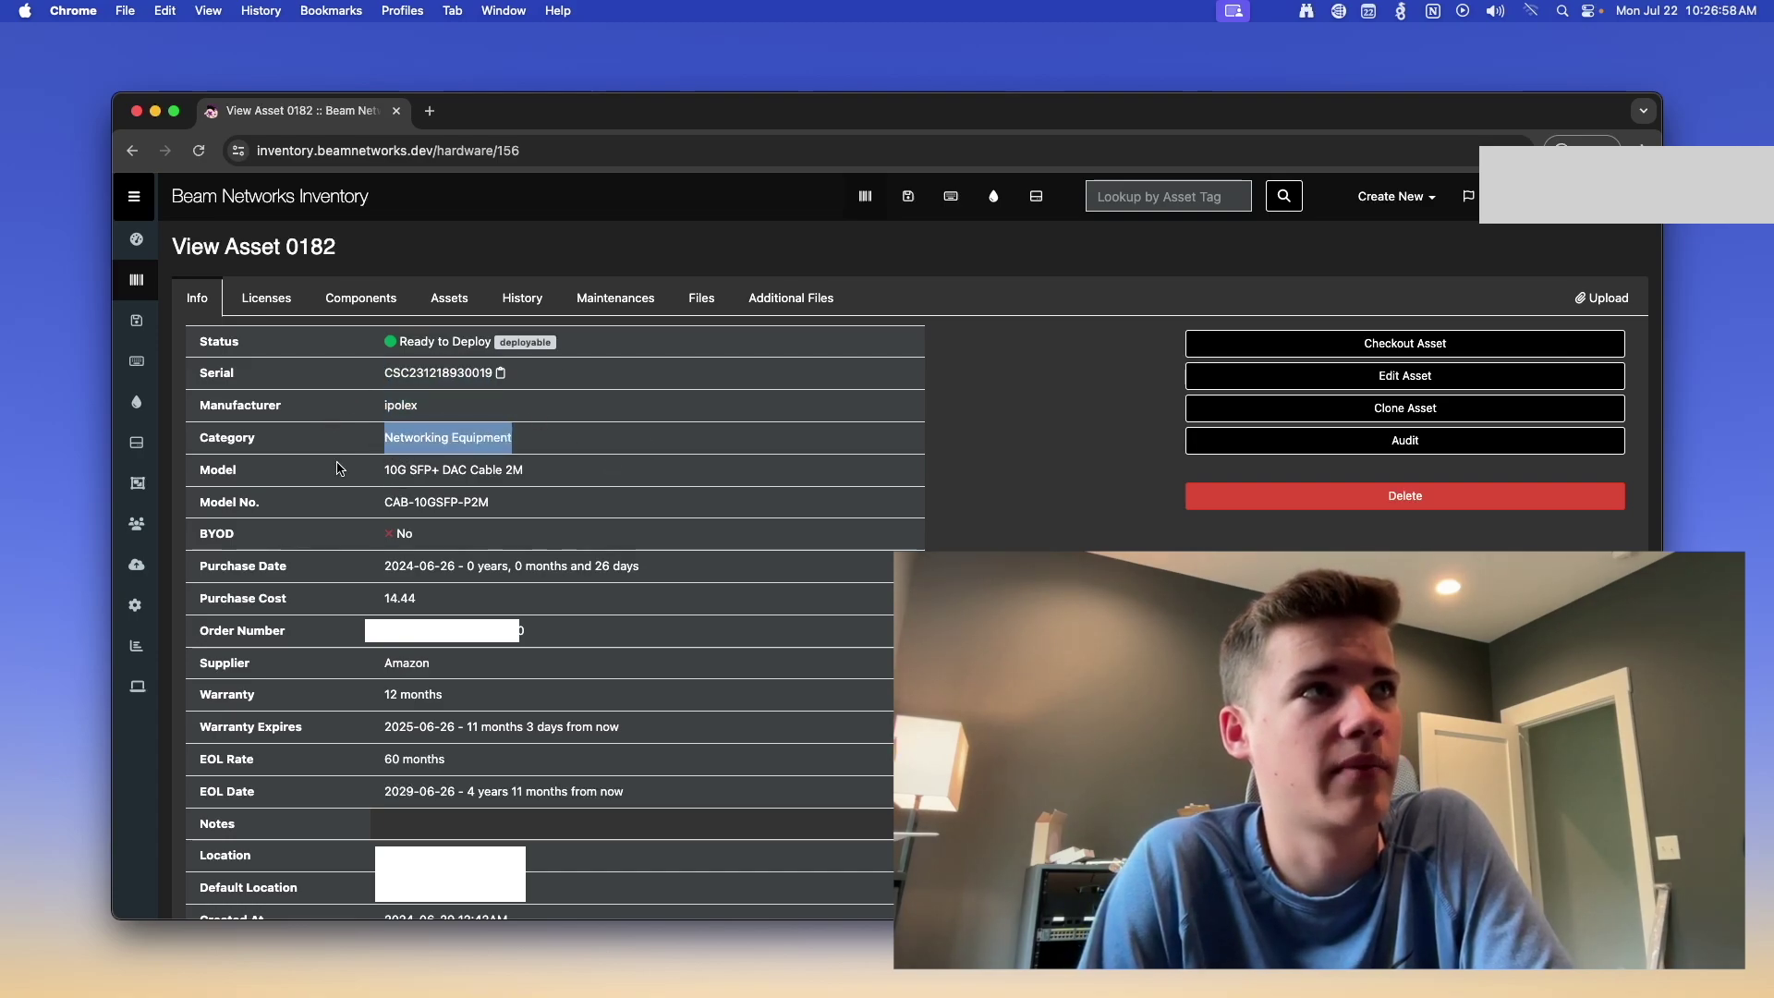
drag(375, 534, 481, 547)
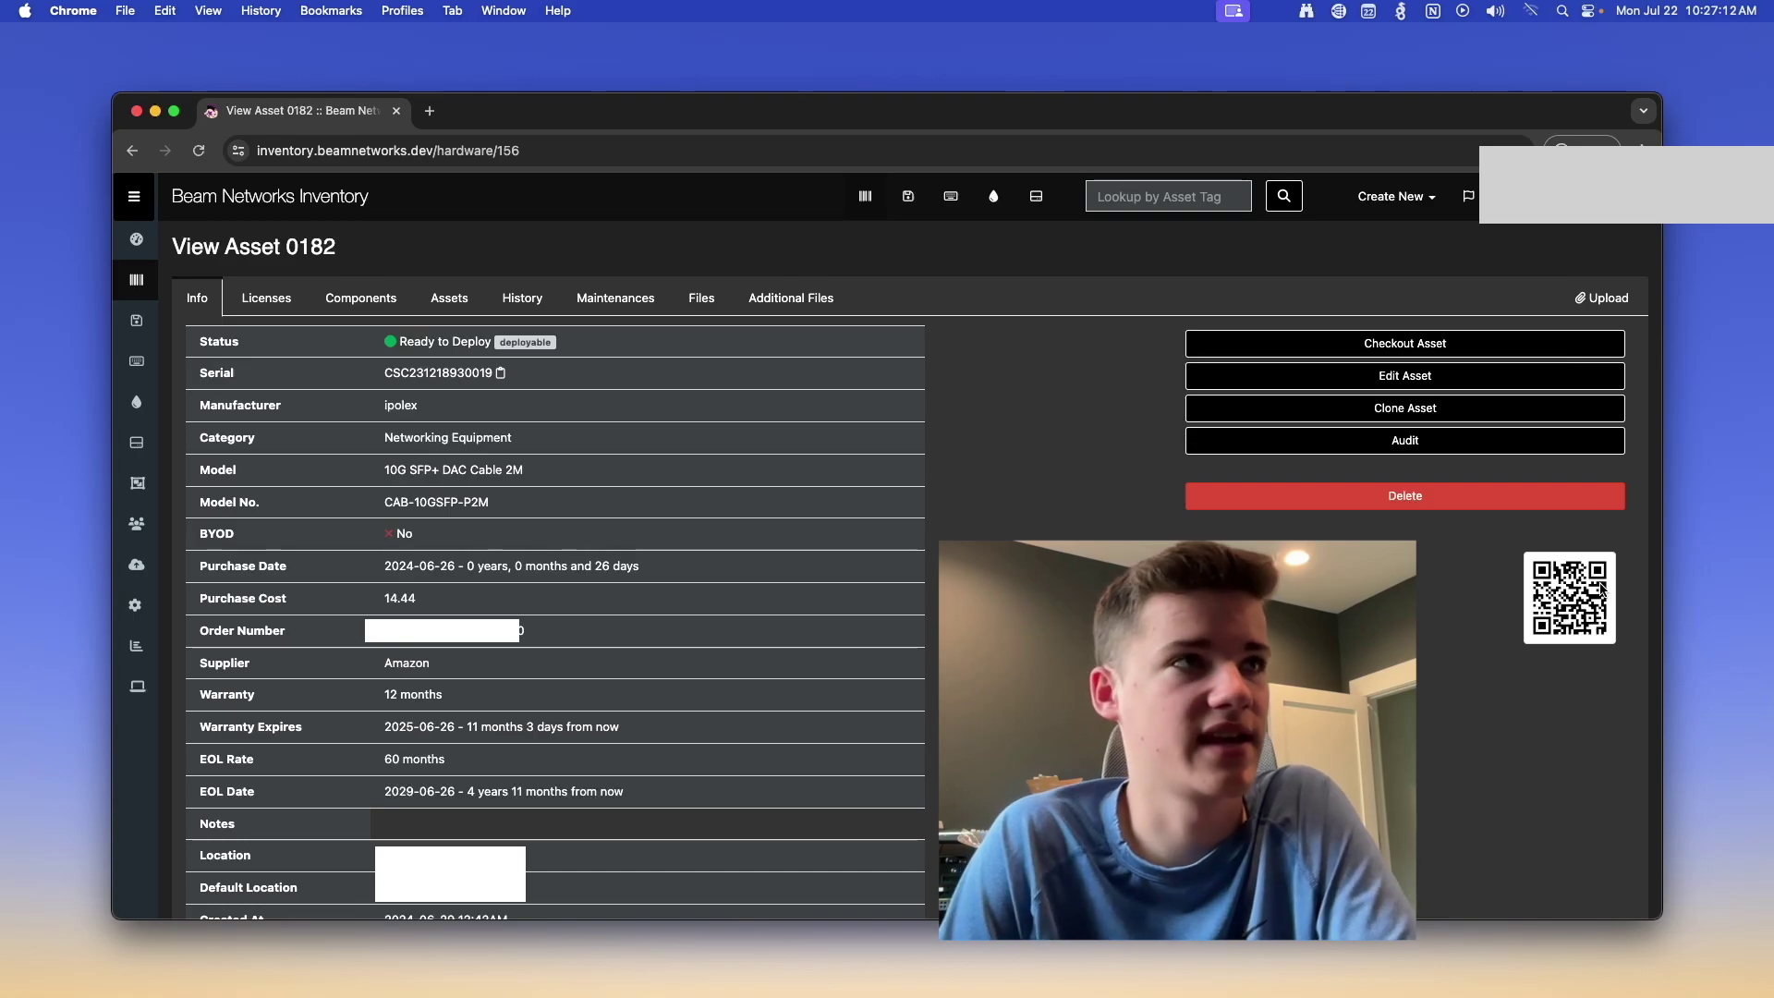
scroll(555, 555, down, 3)
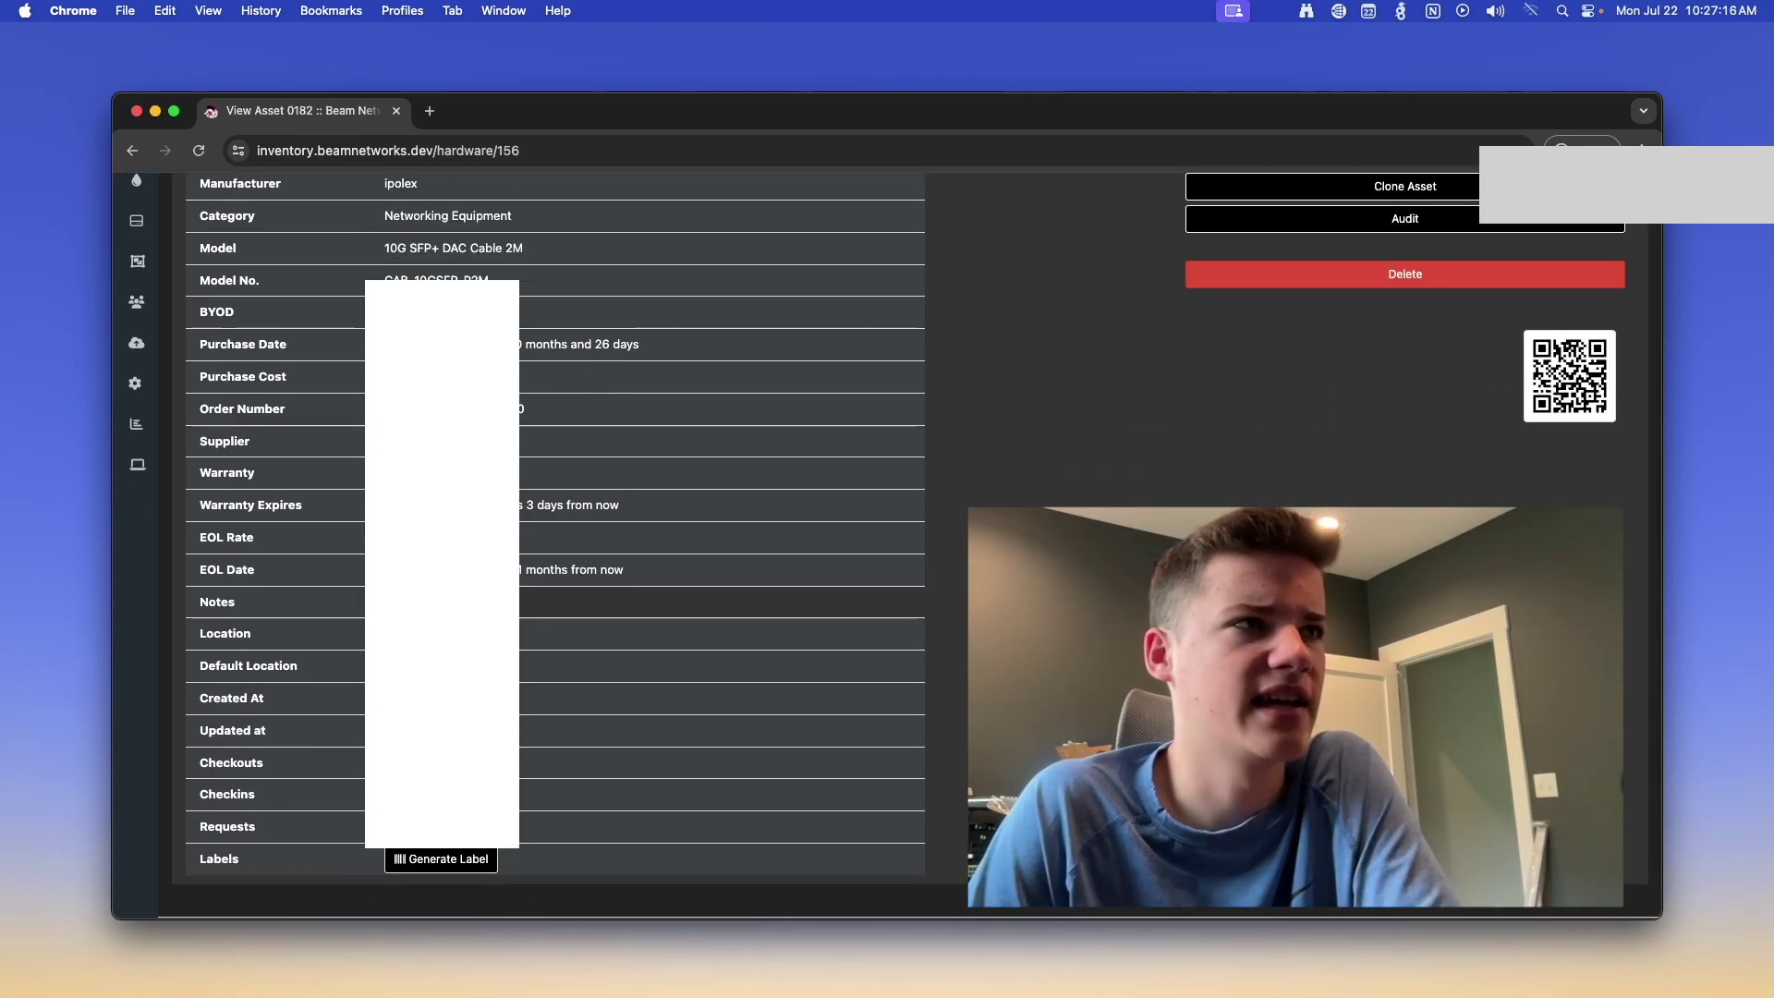
scroll(555, 554, up, 3)
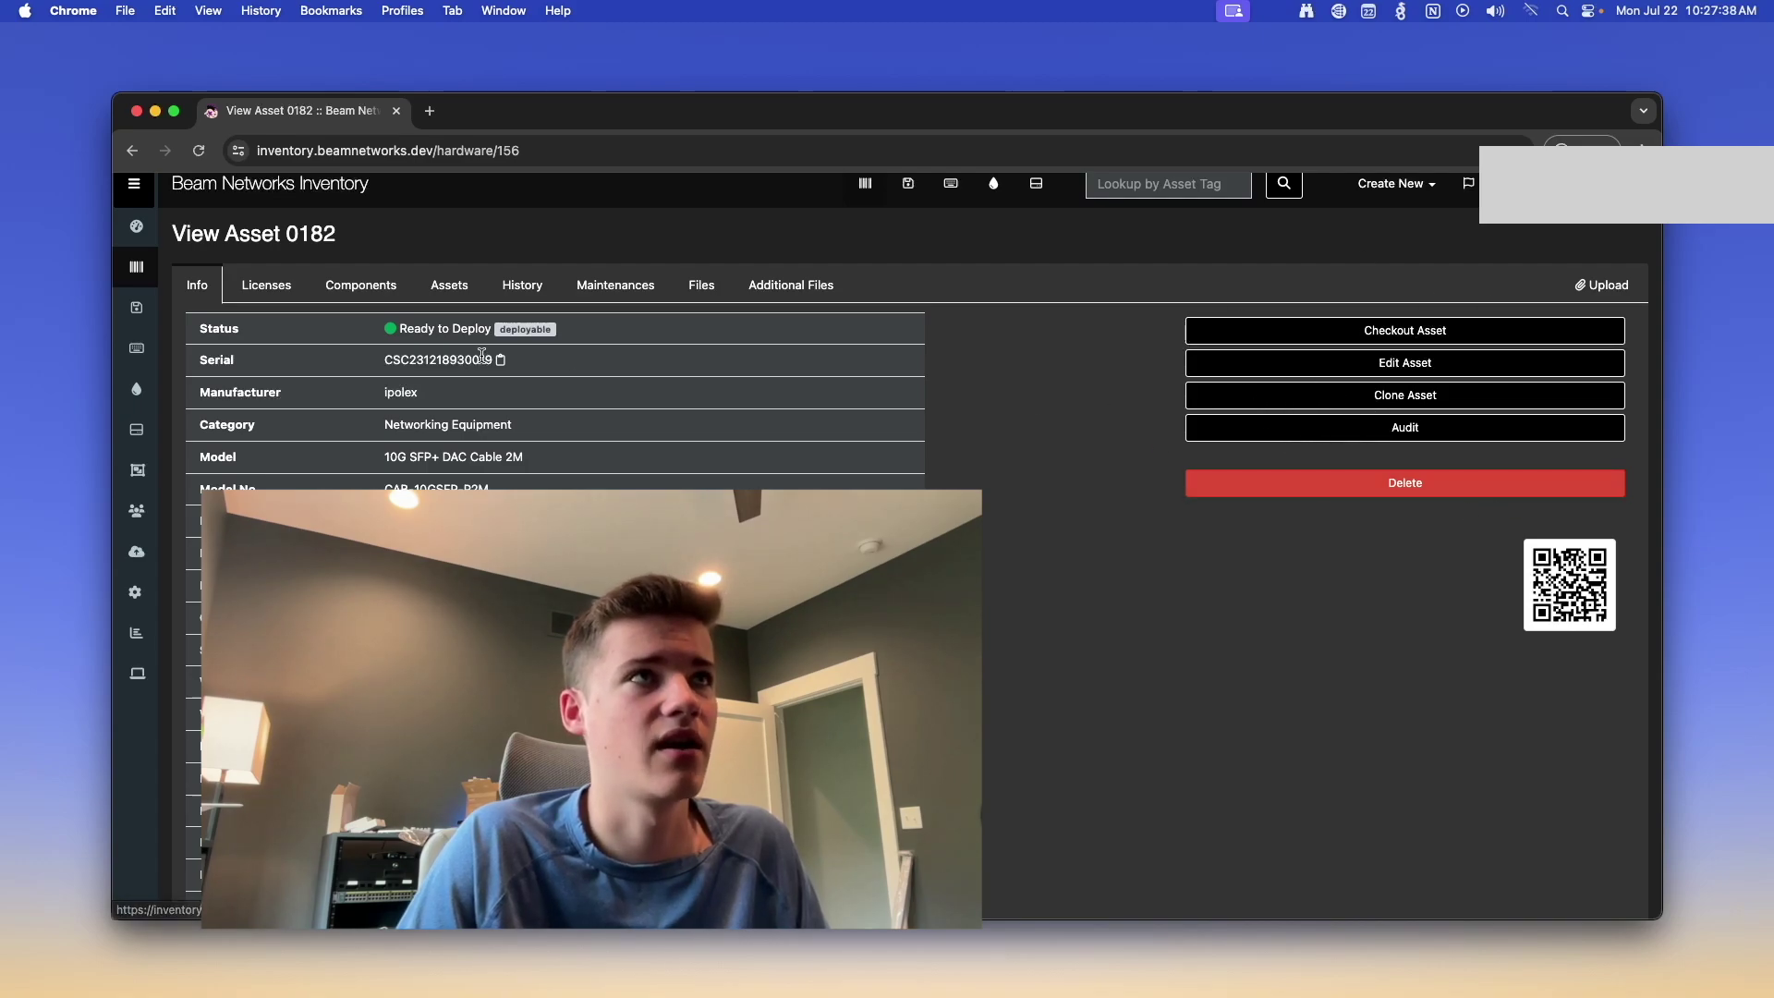
- Check the asset's Licenses and Assets tabs, then return to Info and scroll its details
click(268, 287)
click(449, 298)
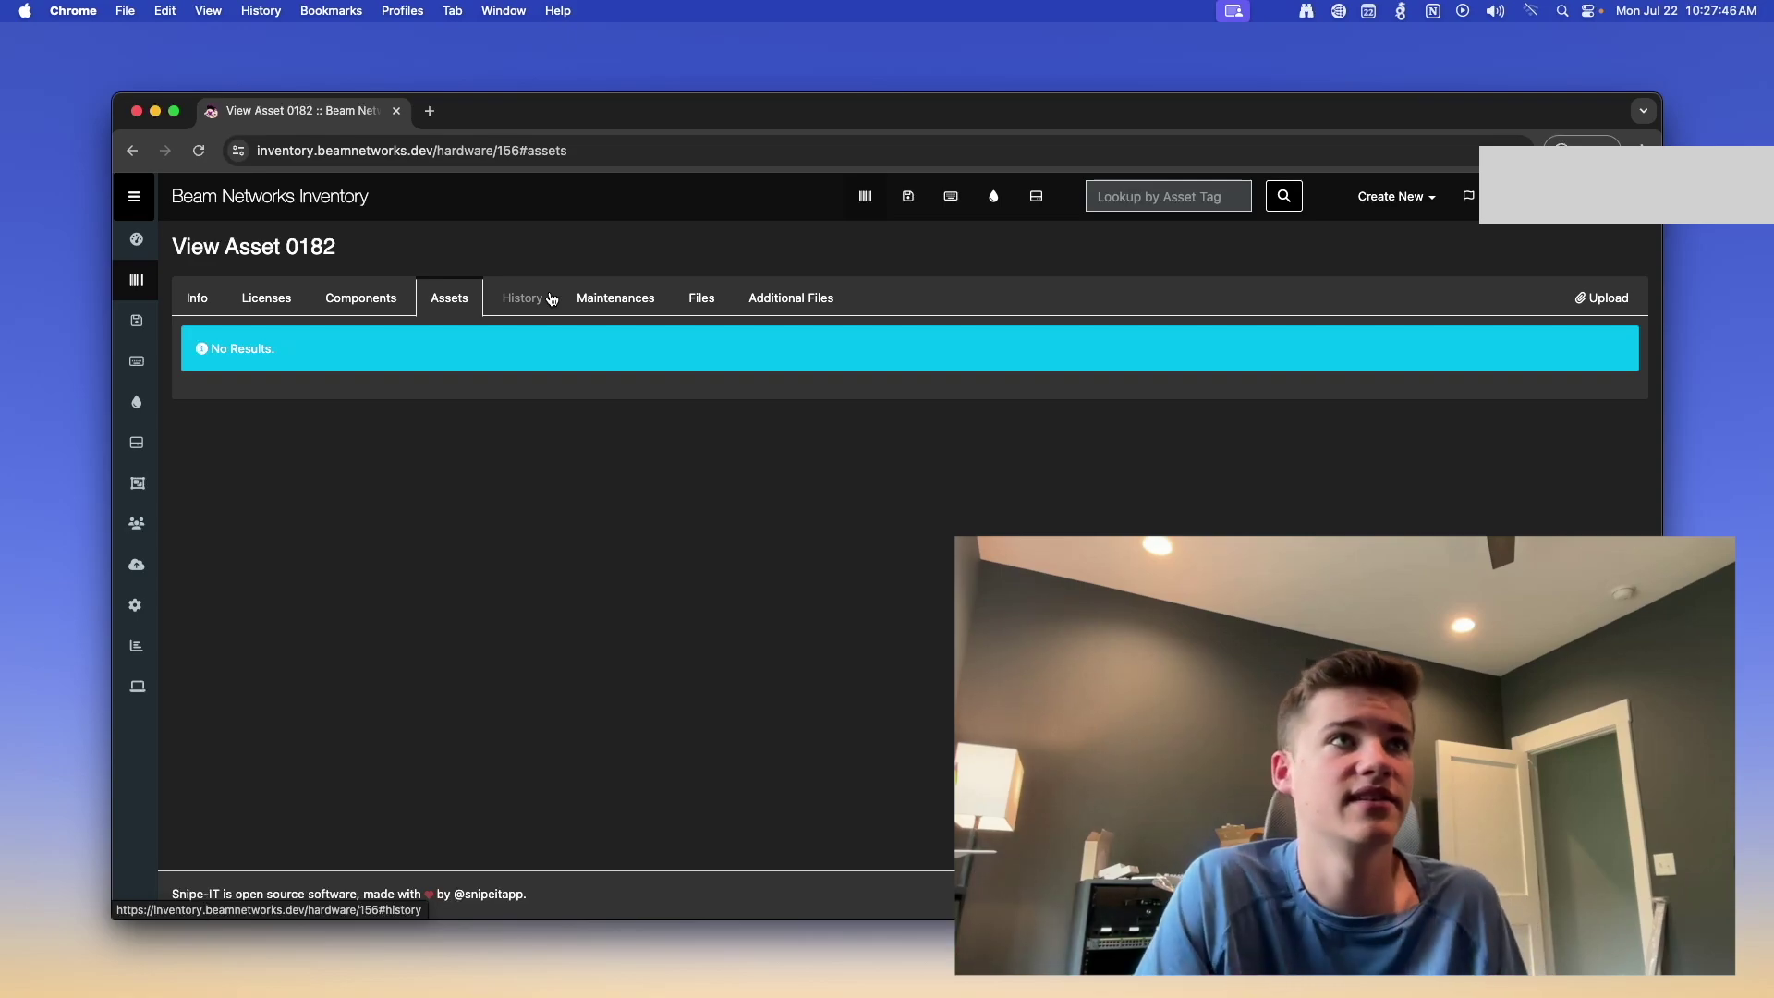
click(191, 297)
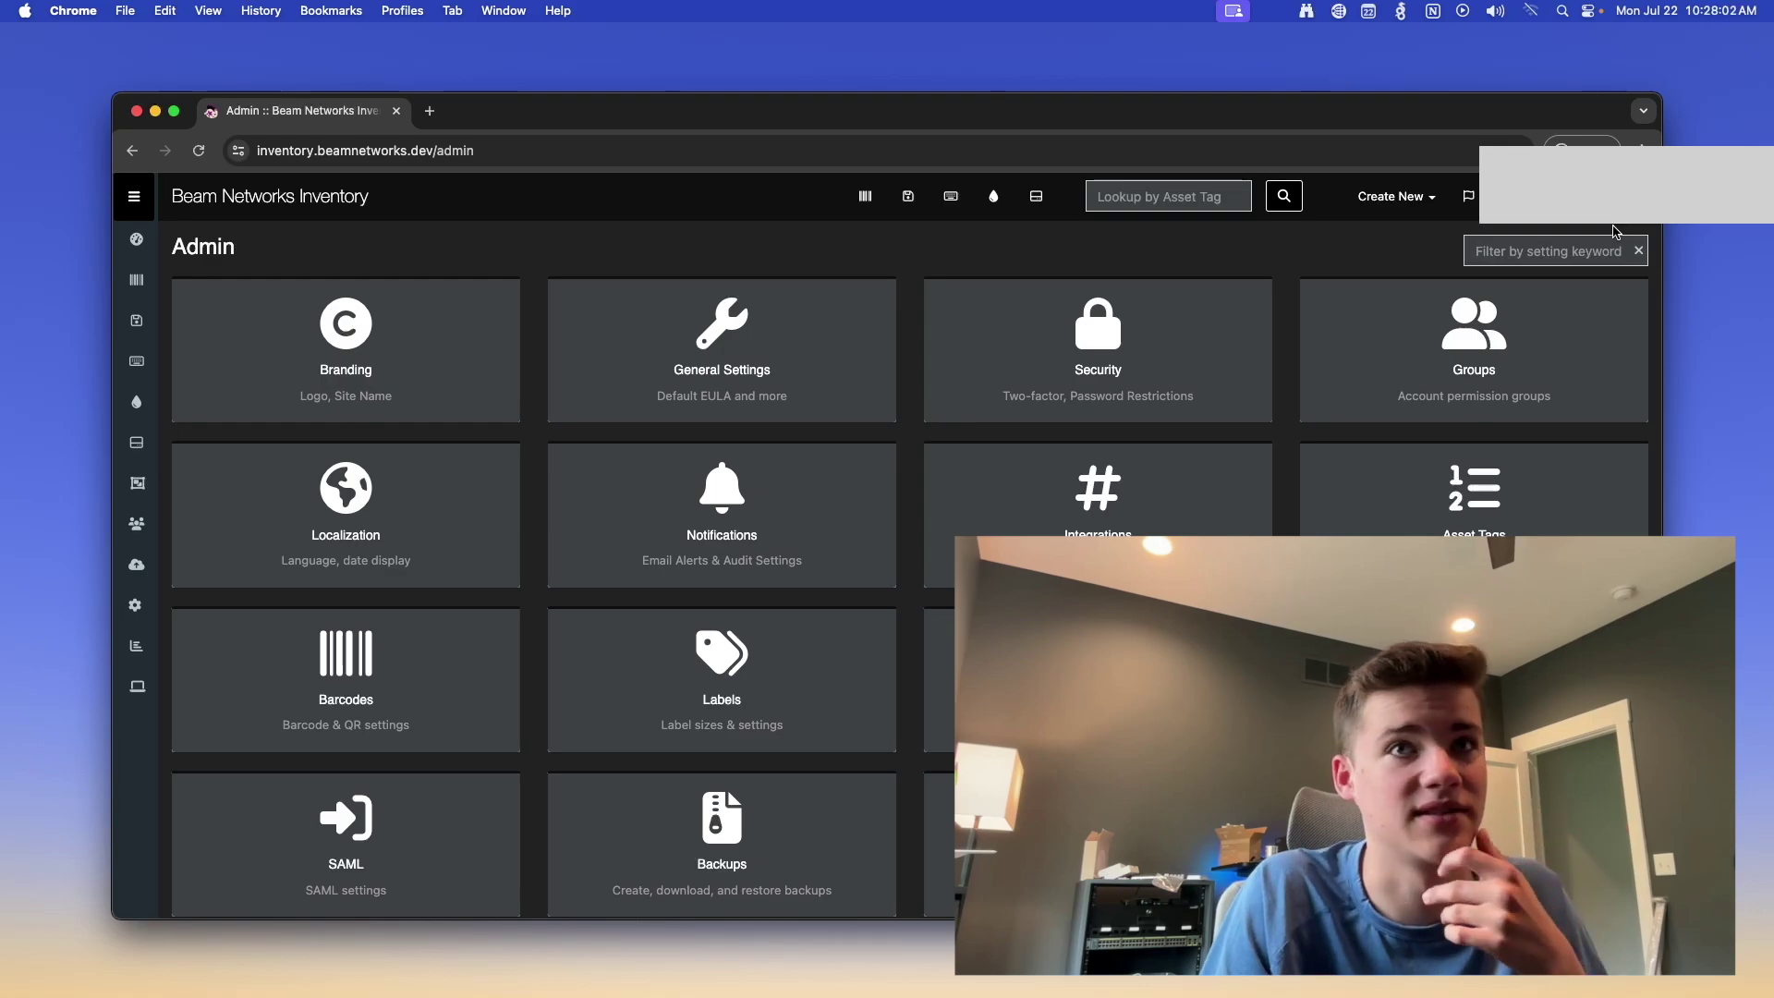
scroll(1241, 475, down, 5)
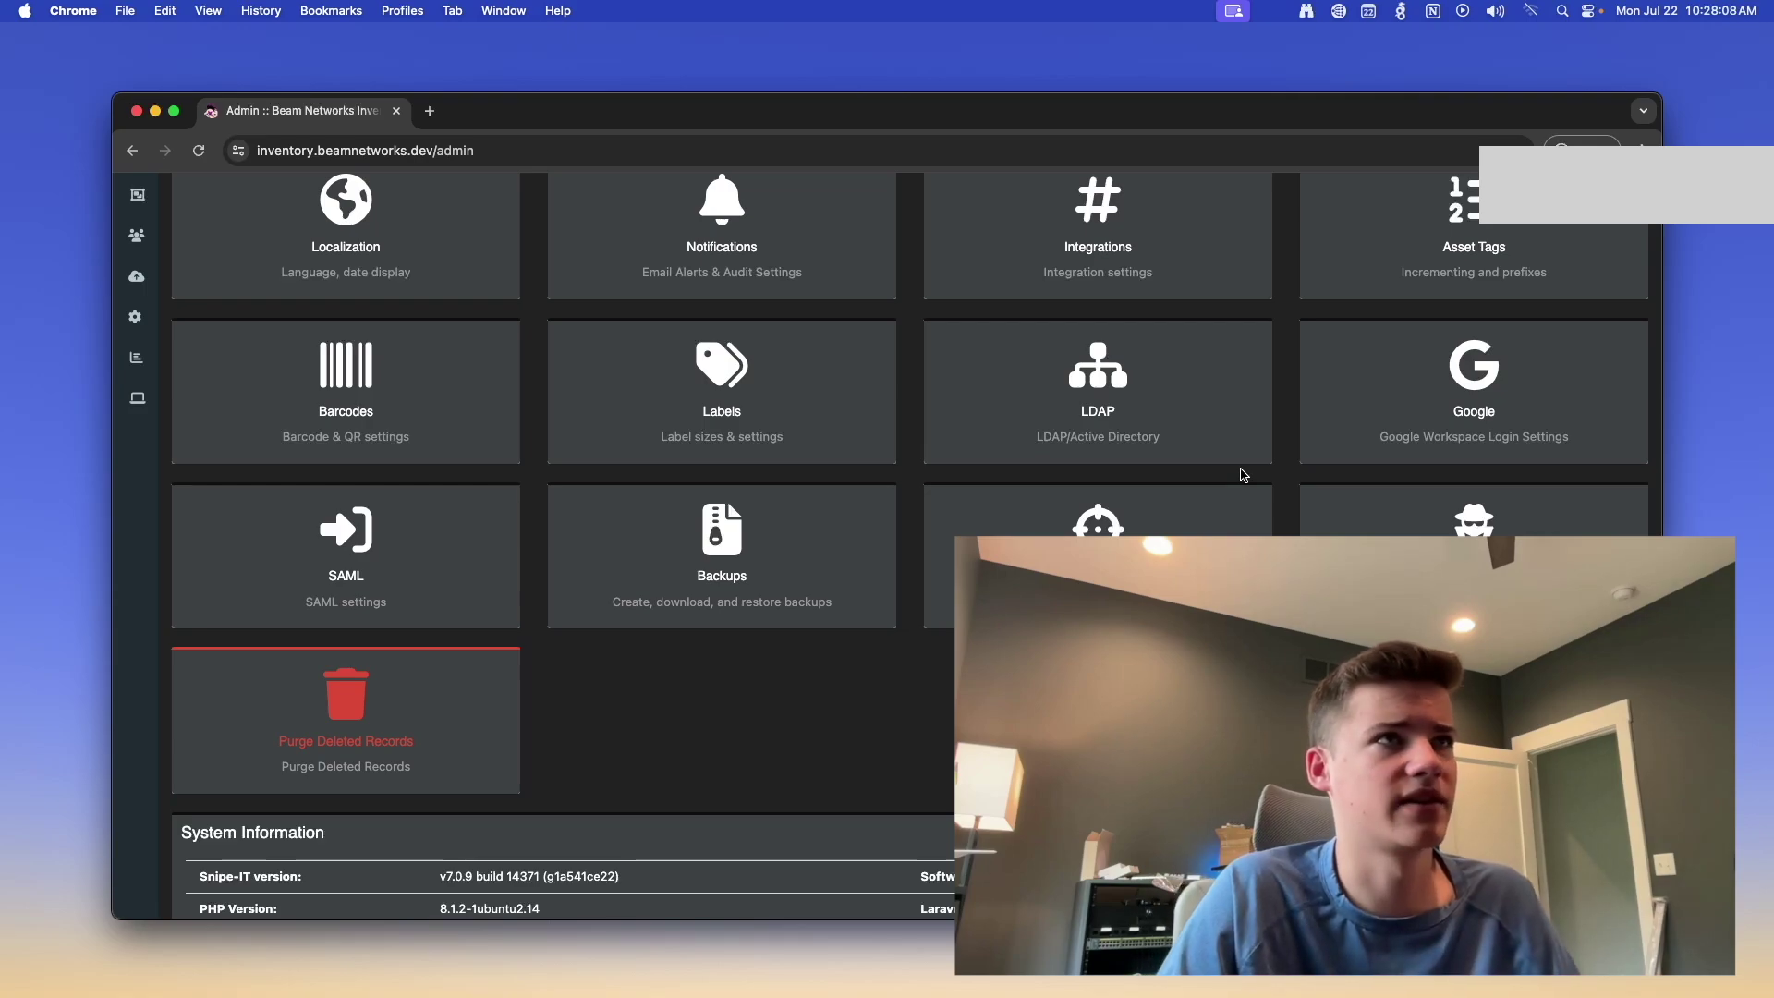
scroll(1240, 476, up, 5)
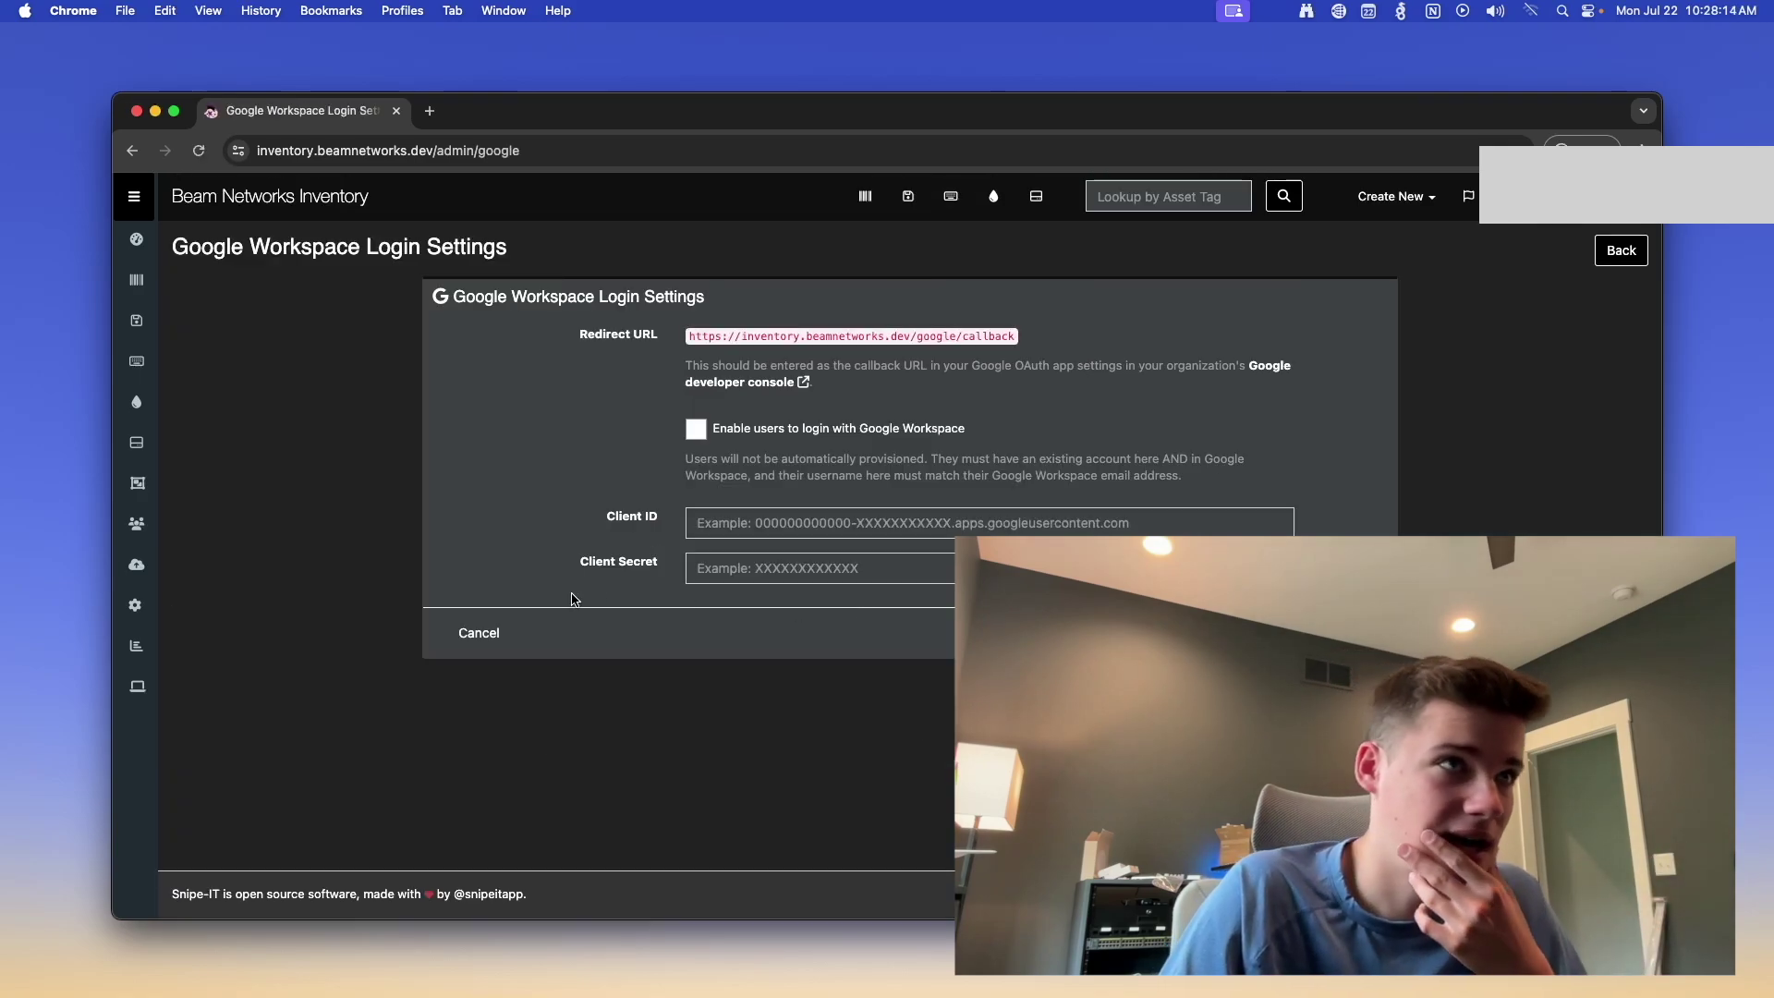
- Cancel the Google Workspace login settings and close the Chrome window
click(480, 634)
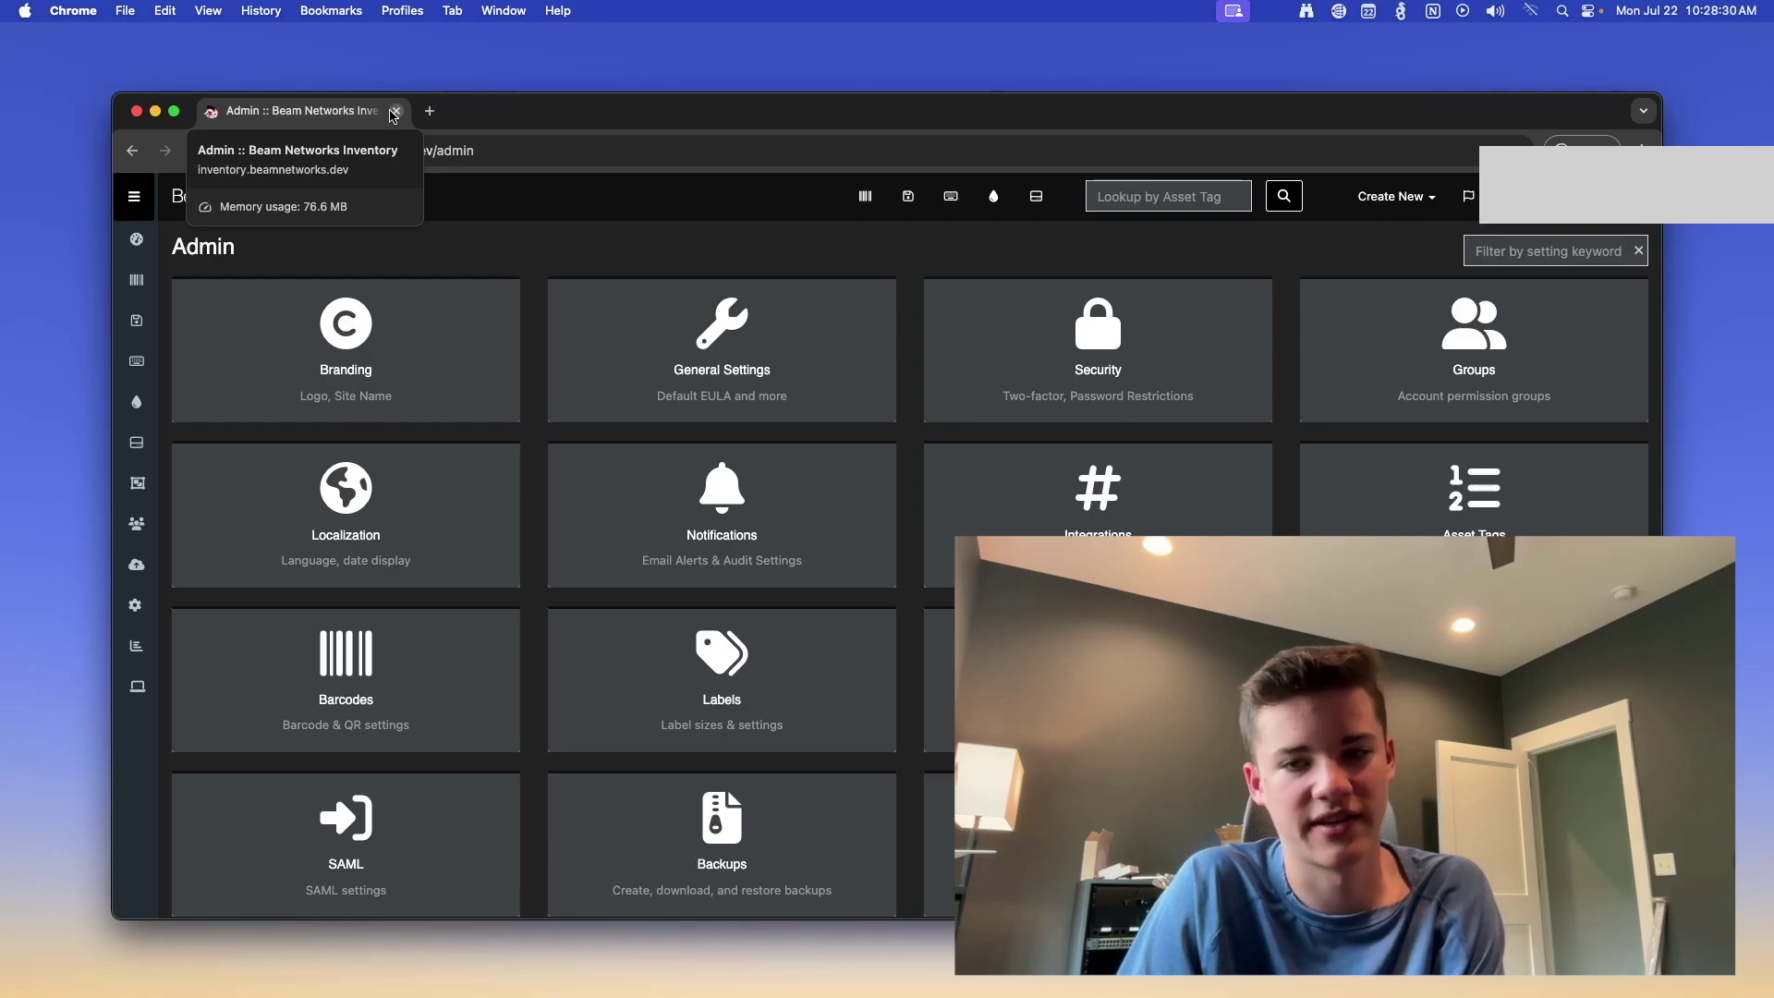
click(393, 111)
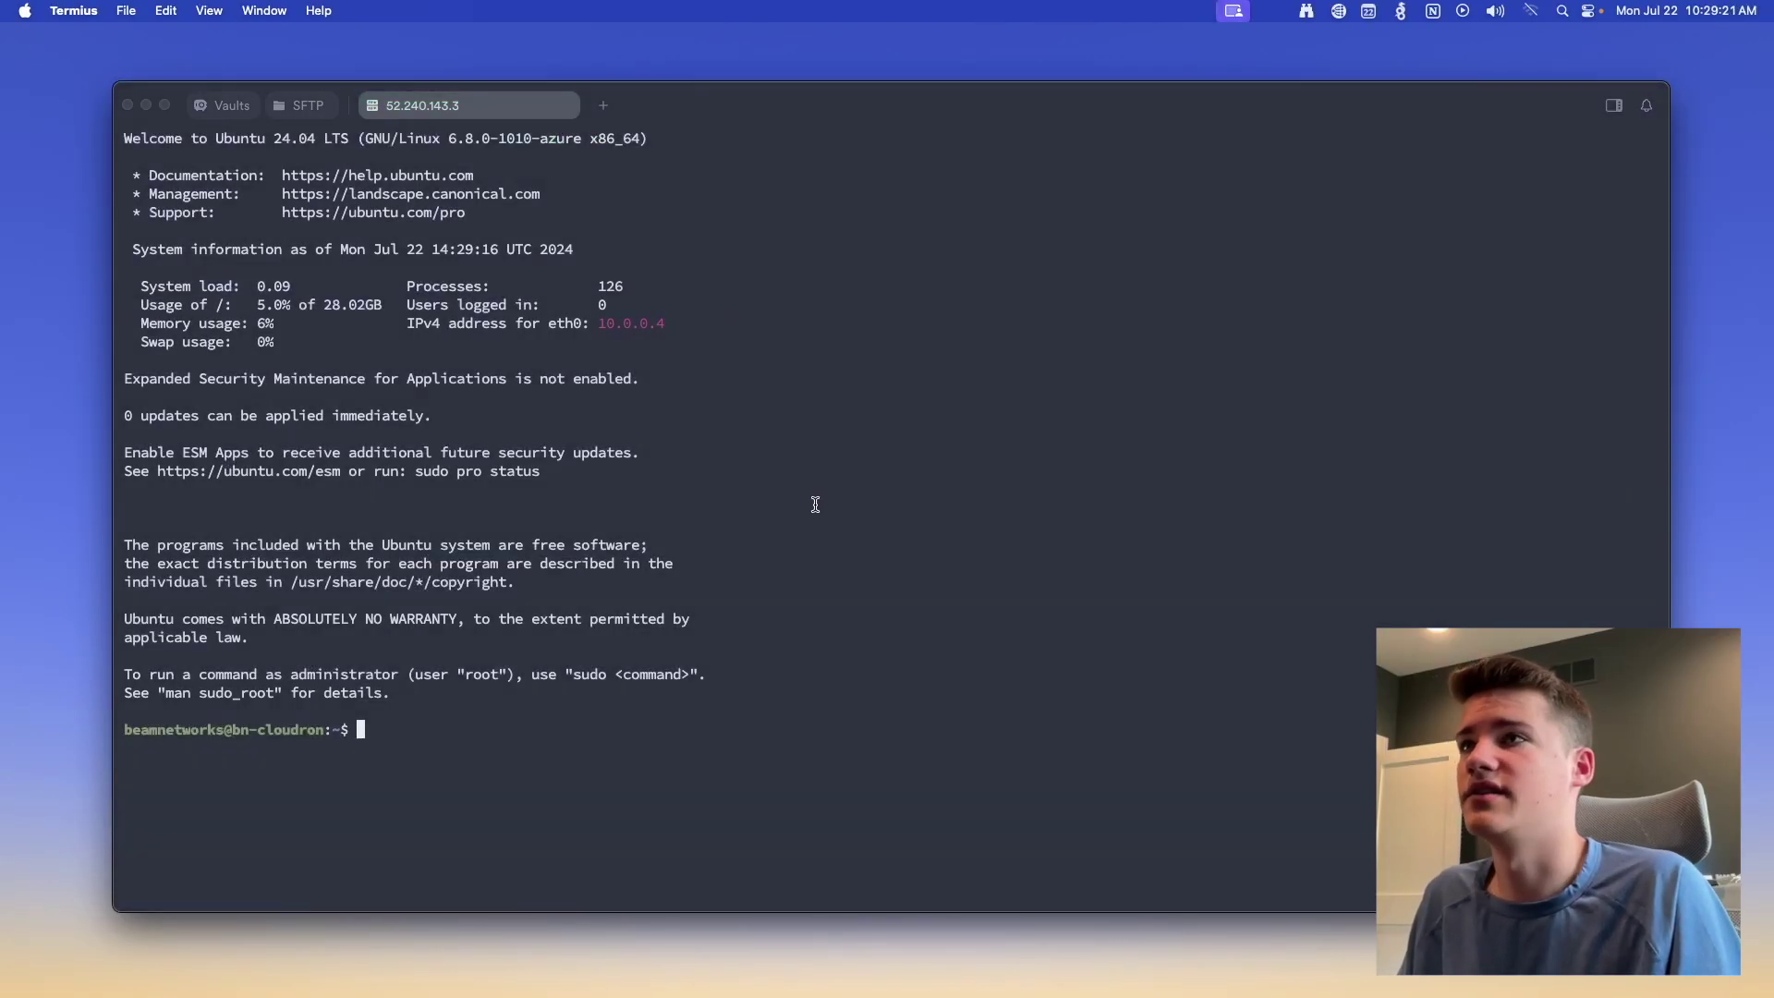
- Enlarge the terminal text and download cloudron-setup with the wget command from the install page
key(super+equal)
key(super+equal)
key(super+equal)
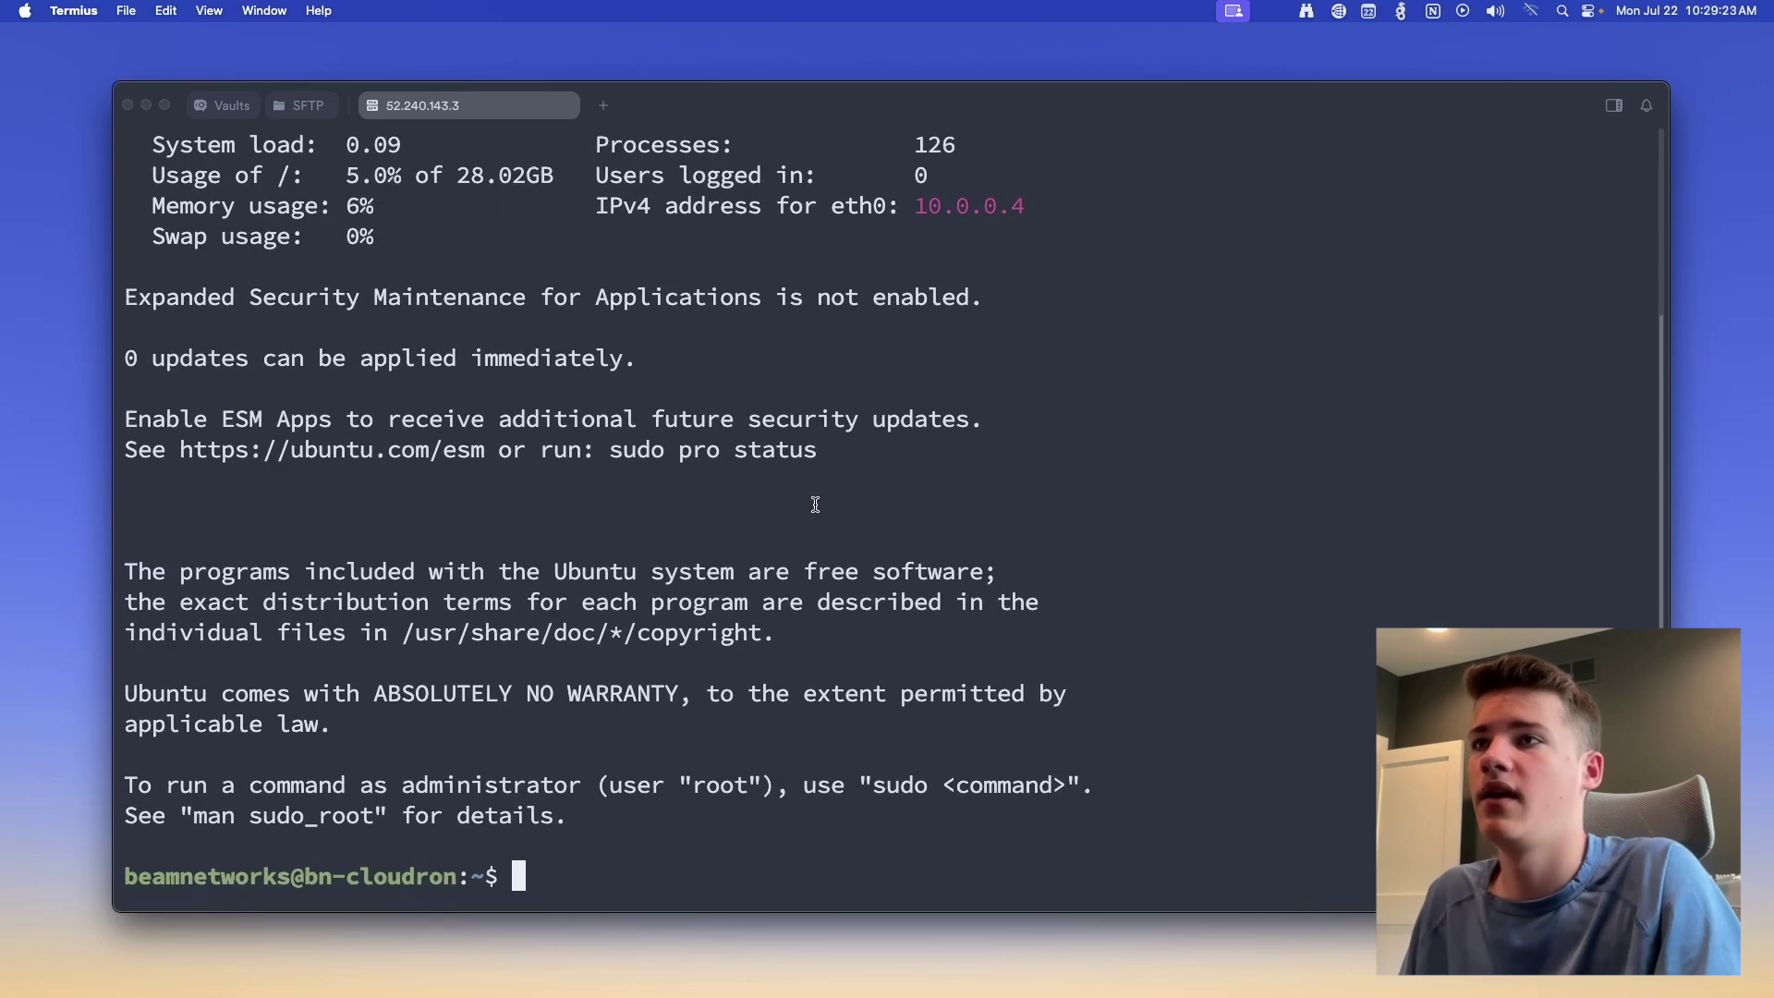
key(super+equal)
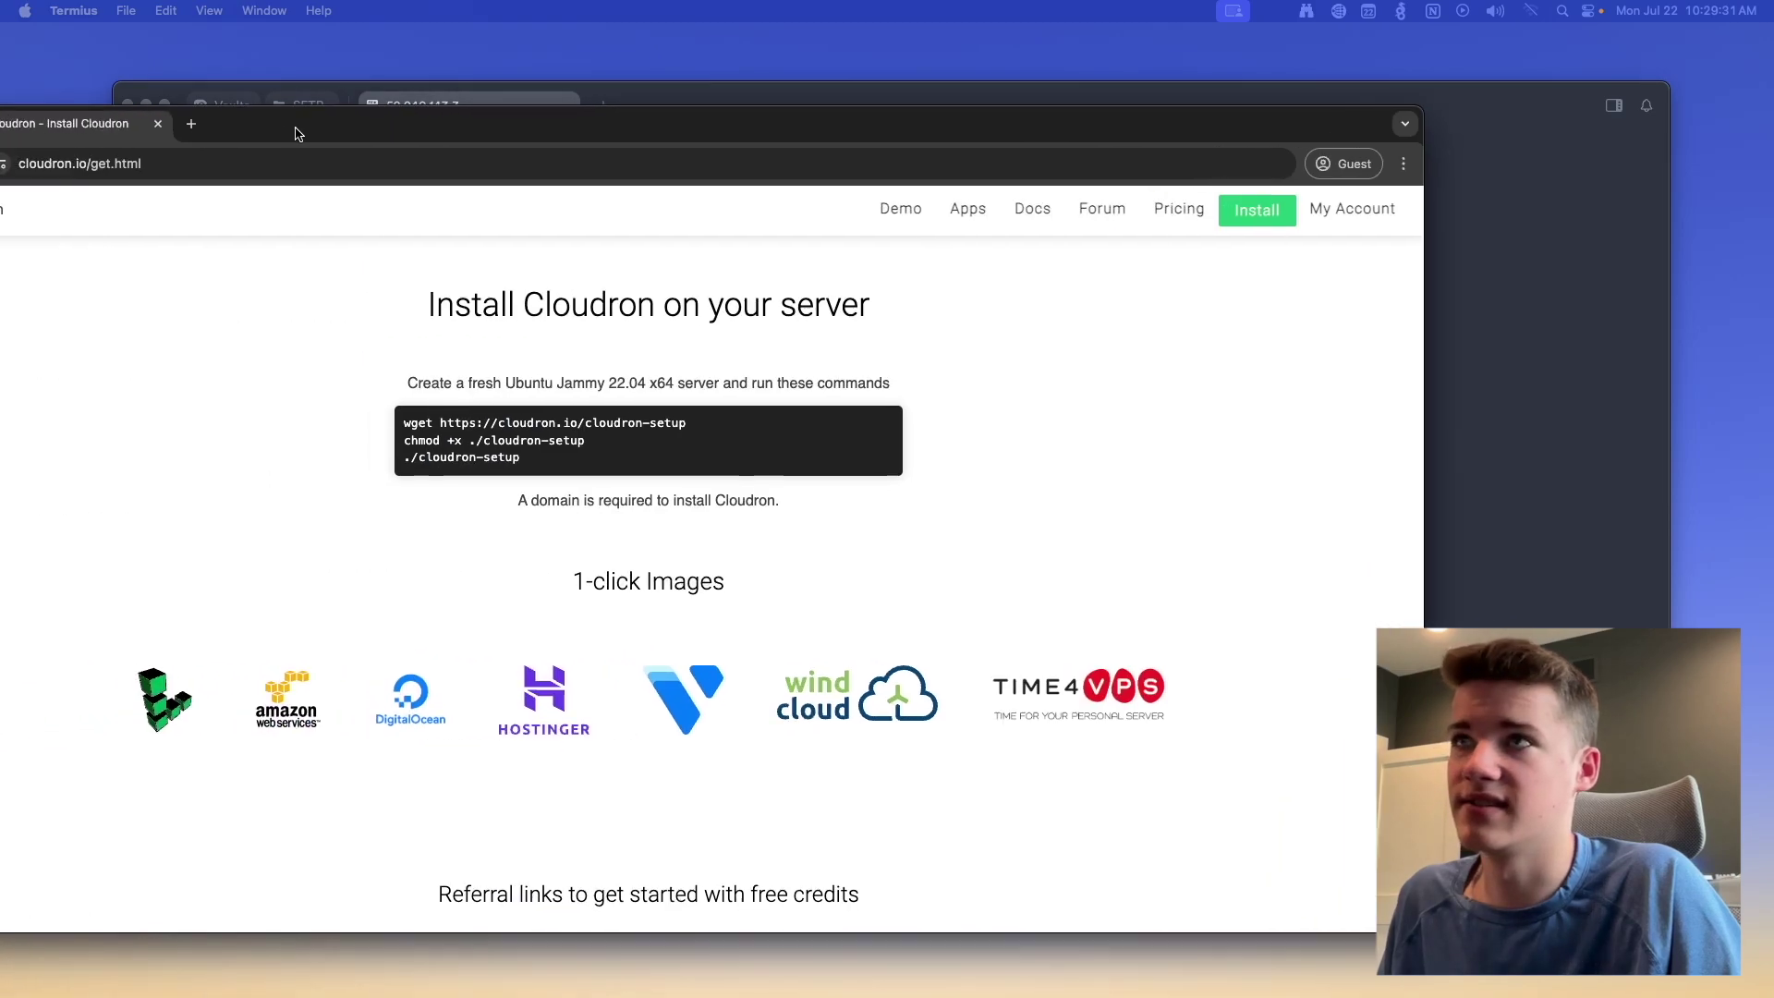
drag(350, 128, 1025, 543)
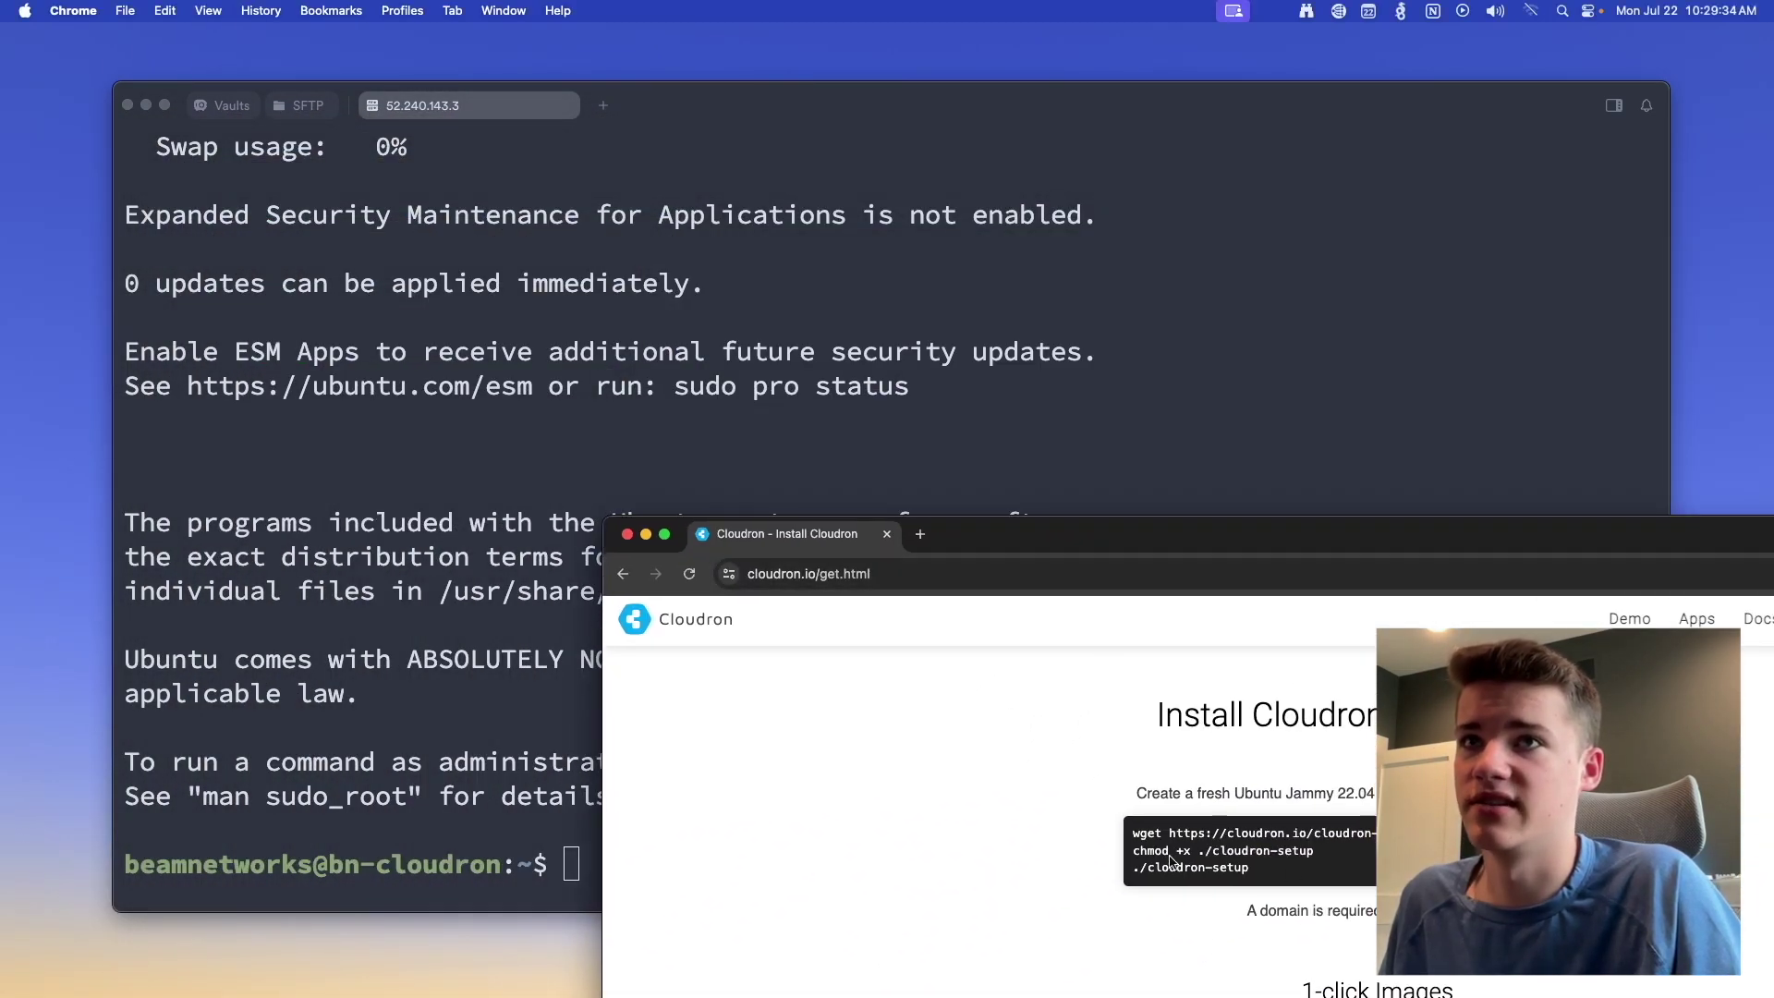
drag(1135, 833, 1441, 834)
key(super+c)
click(1278, 327)
key(super+v)
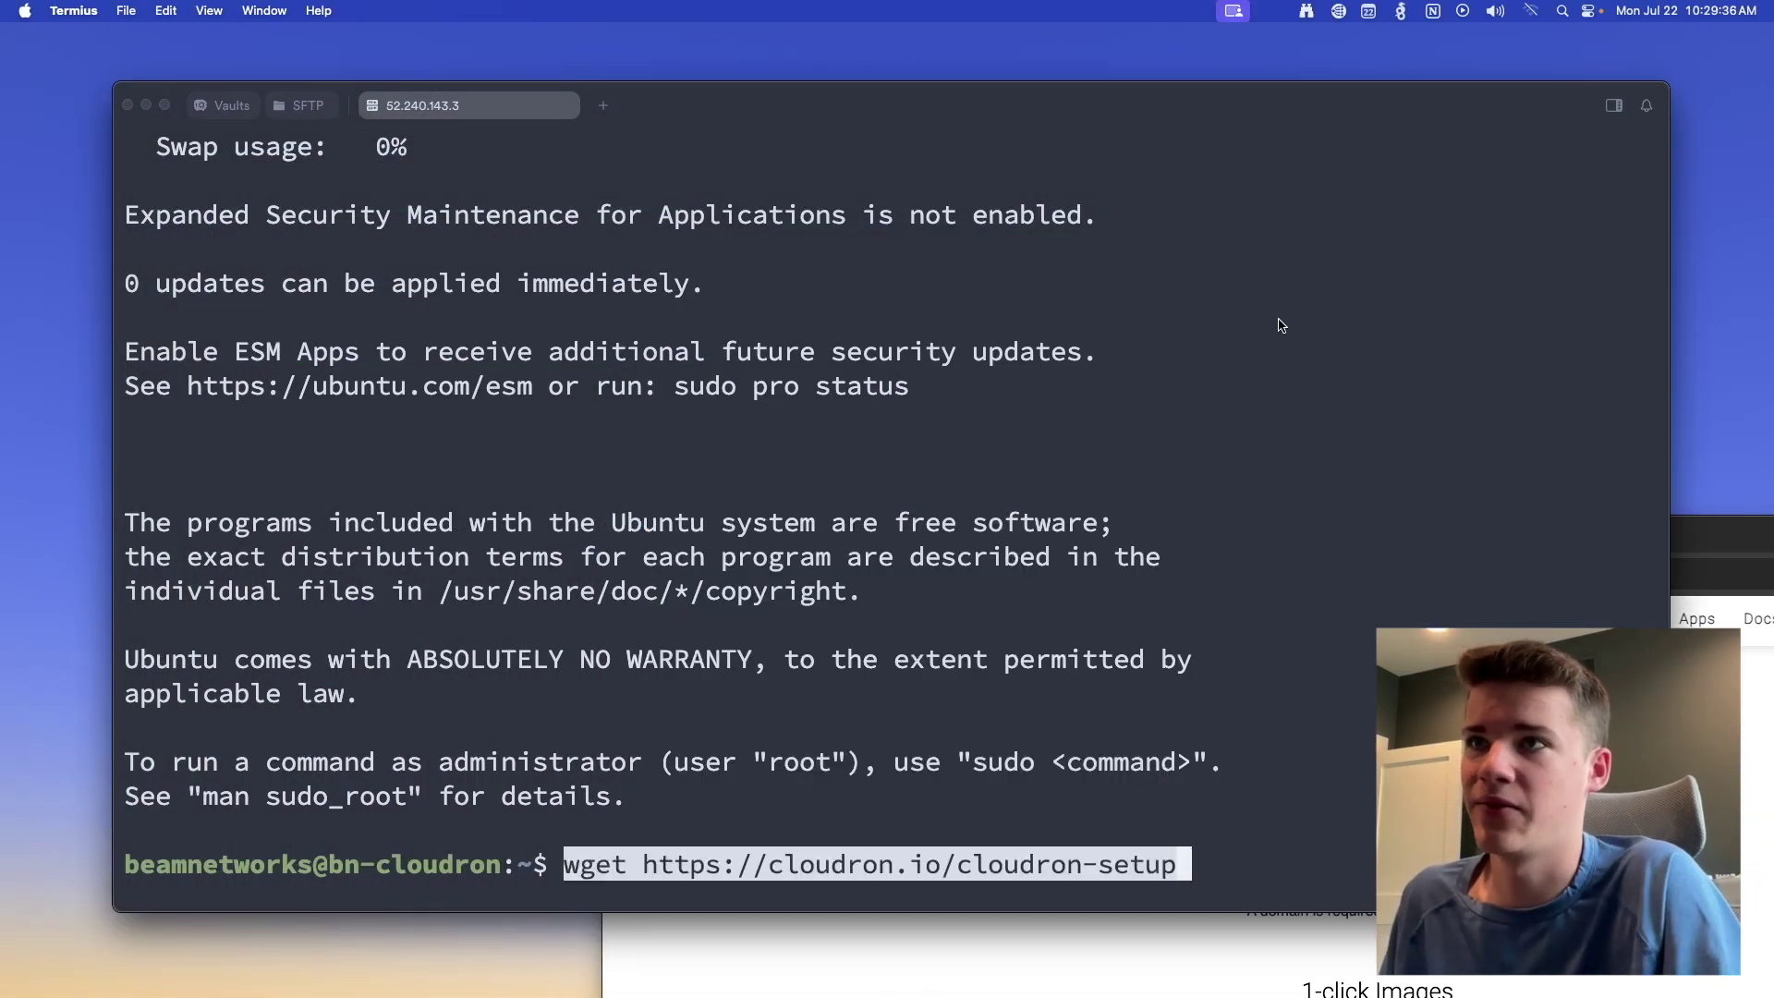
key(Return)
key(super+Tab)
- Make cloudron-setup executable with the chmod +x command
click(1193, 844)
triple_click(1194, 848)
key(super+c)
click(1306, 236)
key(super+v)
- Run ./cloudron-setup until Cloudron 8.0.1 finishes installing and asks to reboot
click(1704, 613)
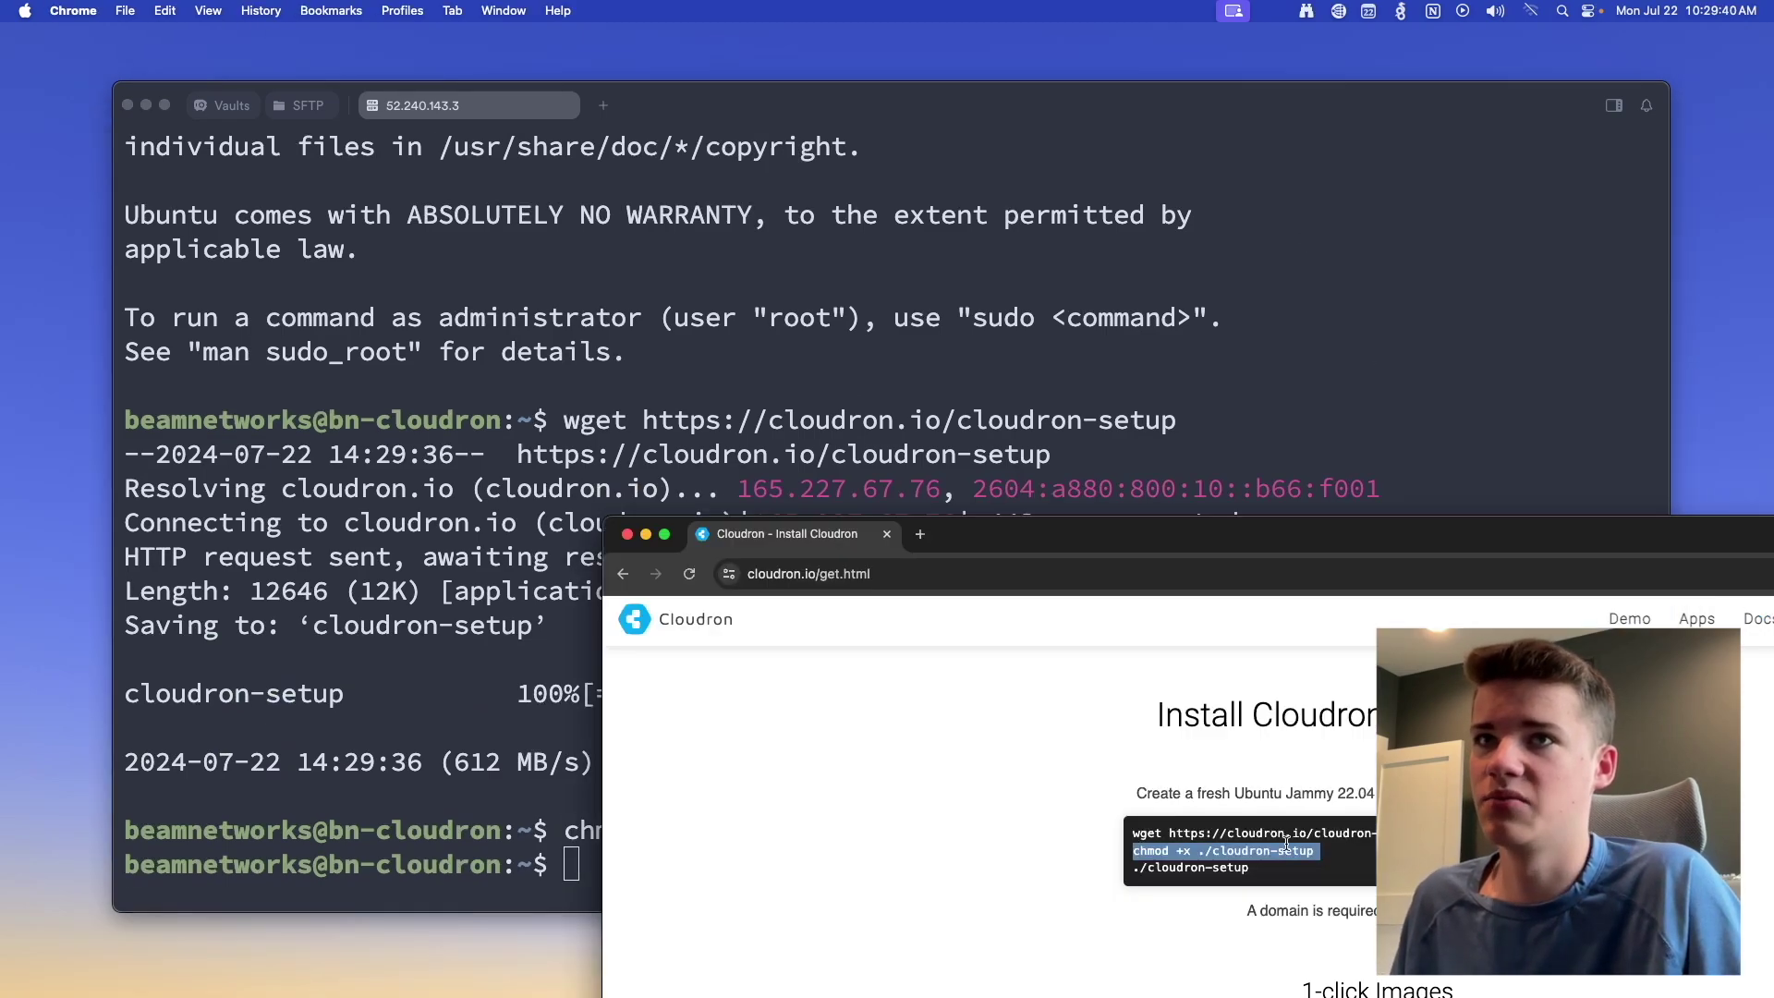
triple_click(1205, 878)
key(super+c)
click(1287, 309)
key(super+v)
key(Return)
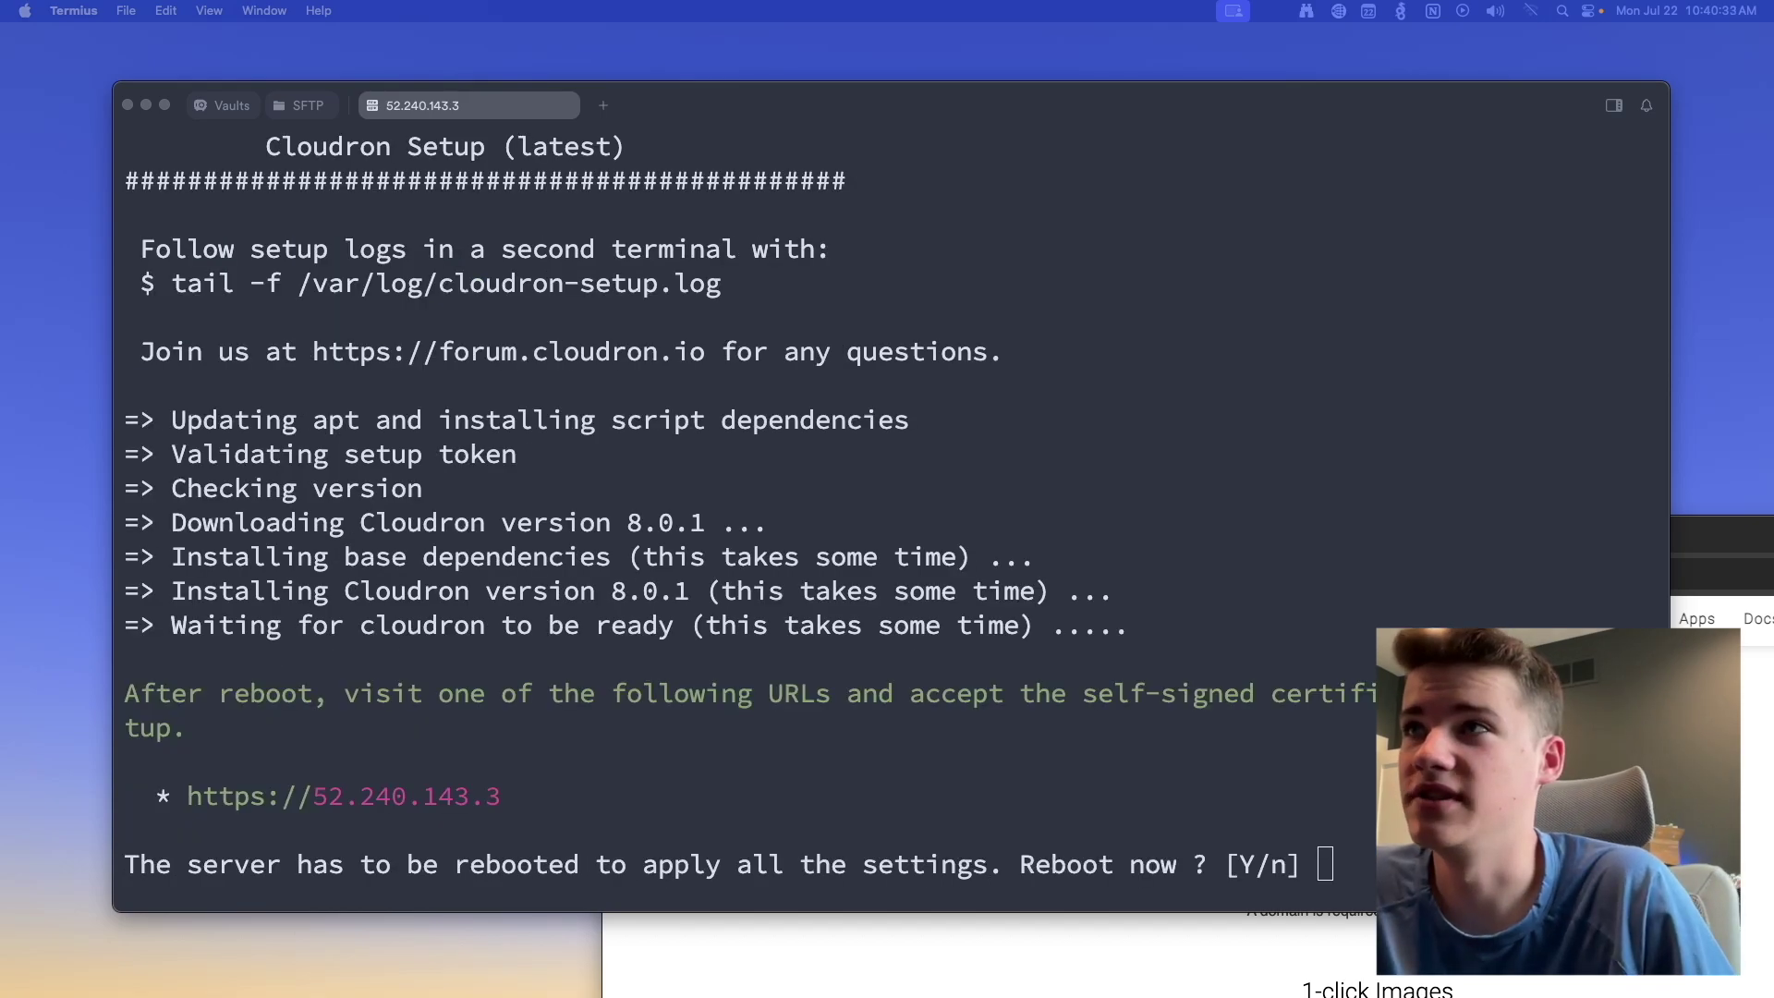
click(347, 692)
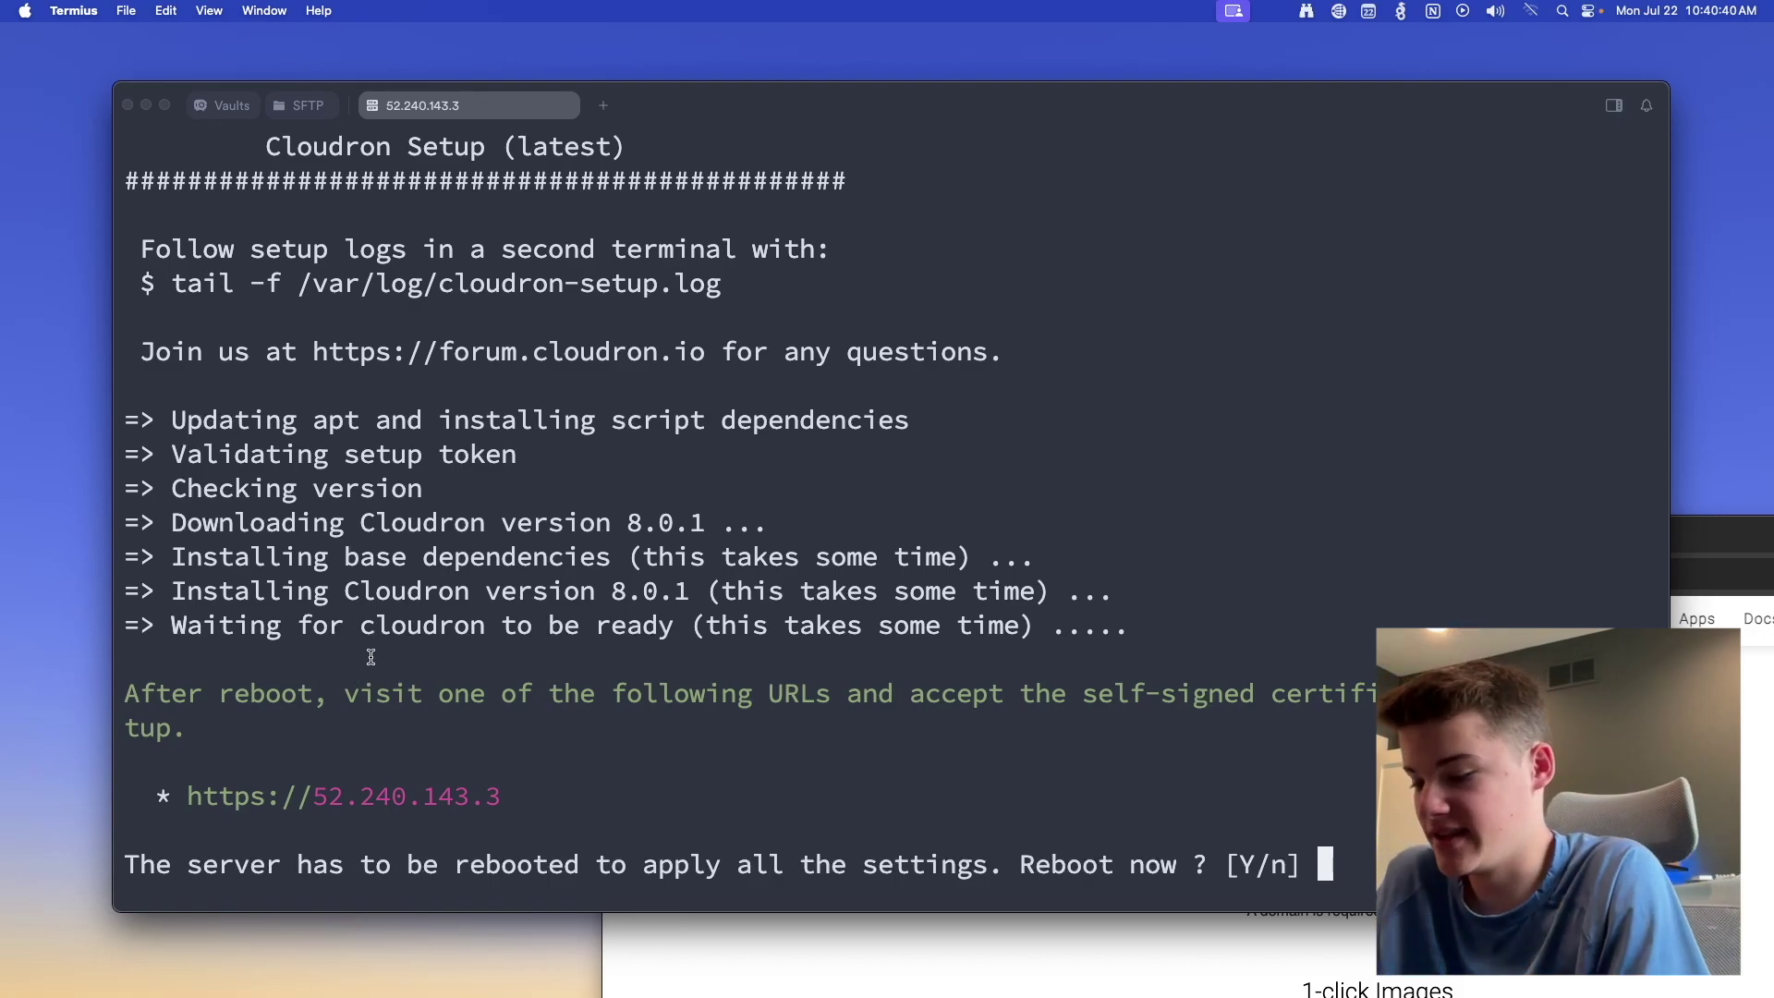
drag(515, 796, 176, 800)
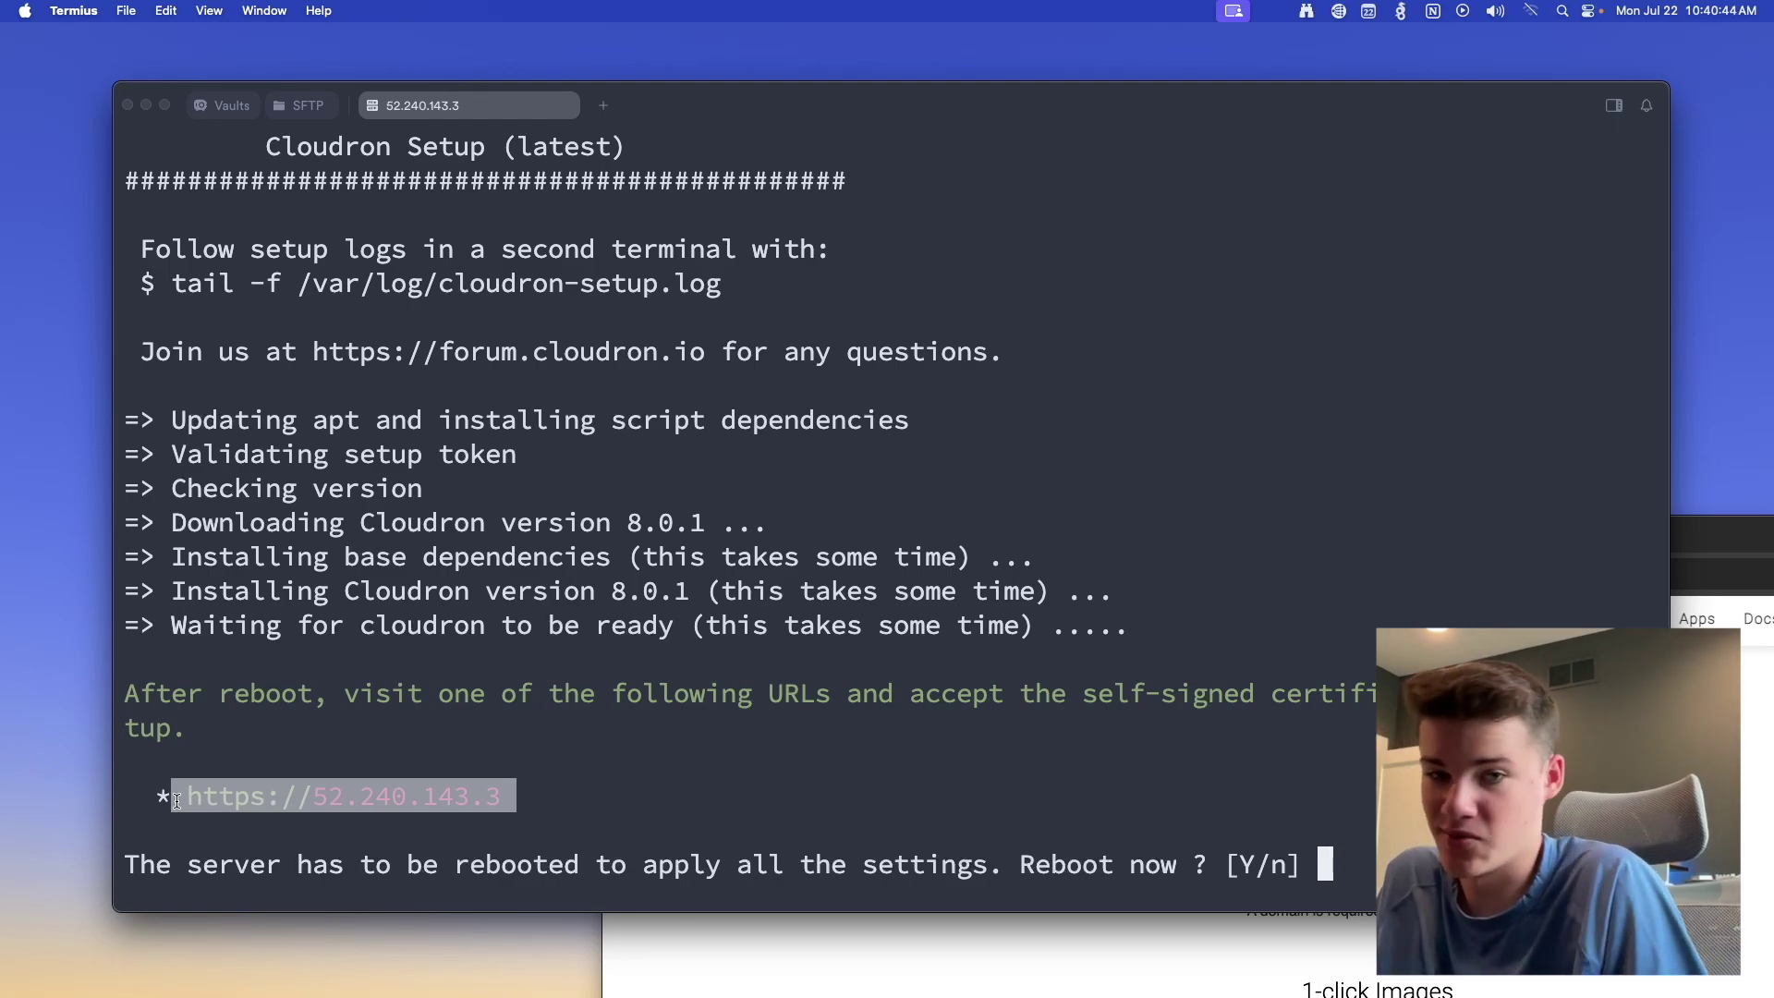
key(Return)
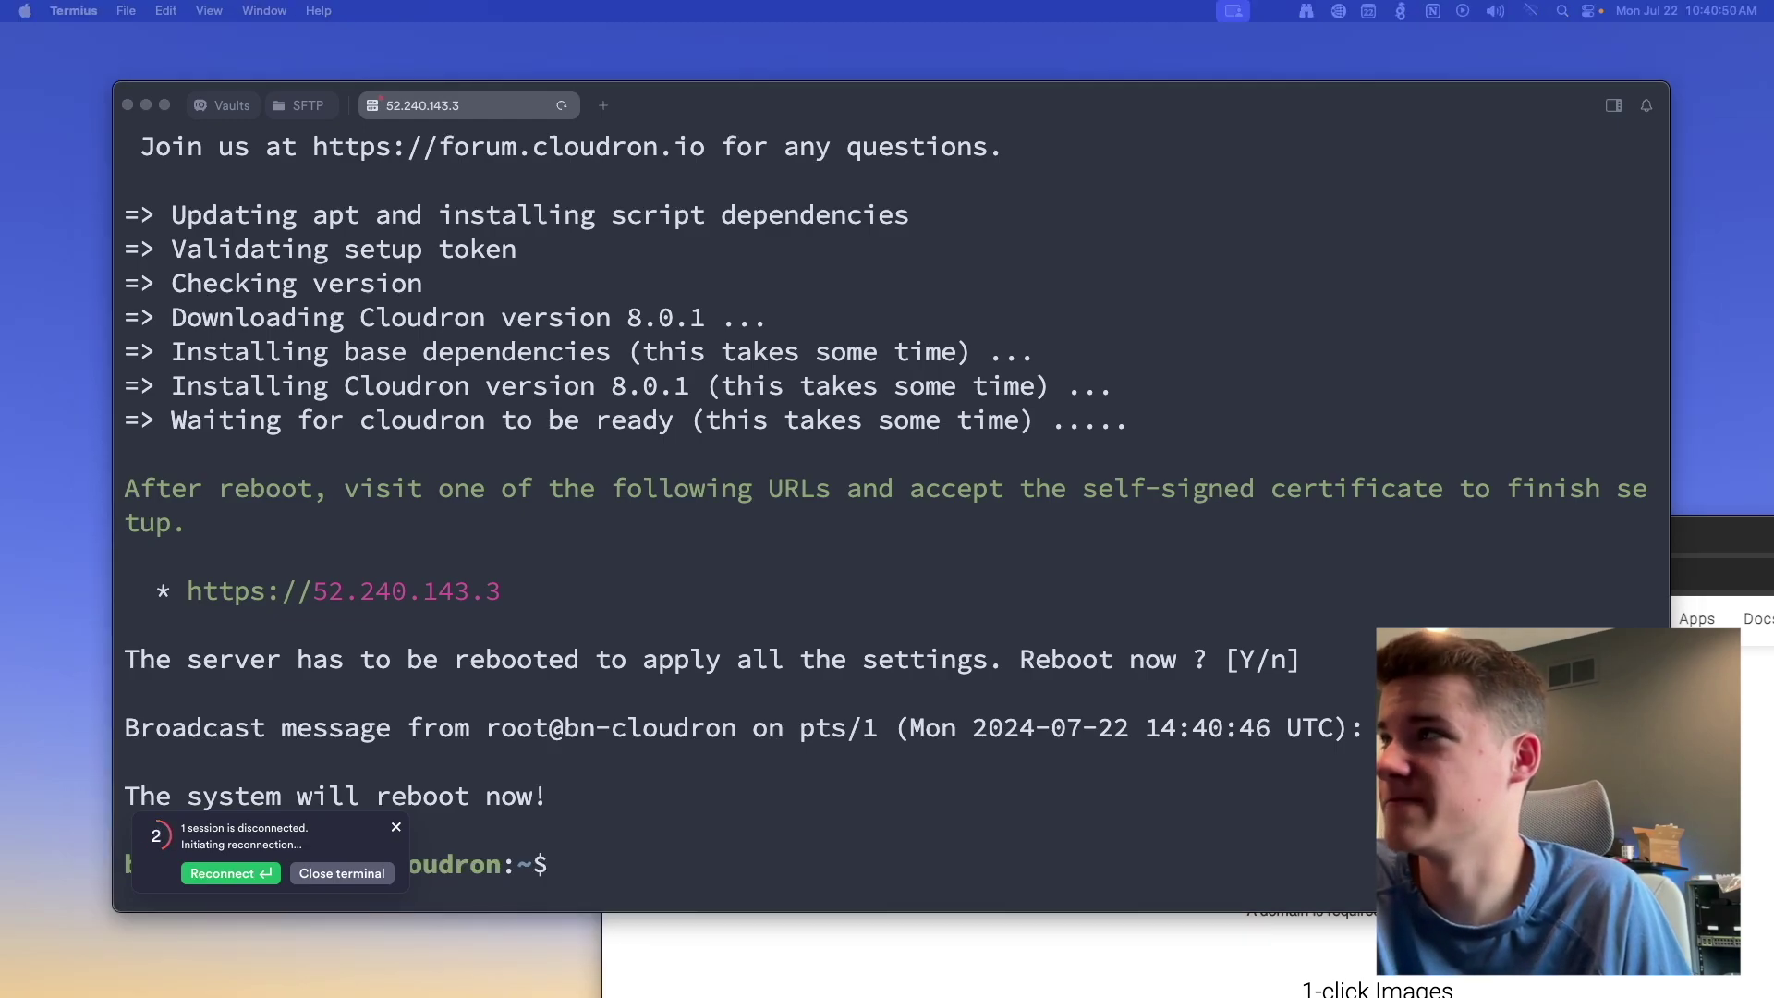
click(1085, 533)
drag(1085, 533, 579, 110)
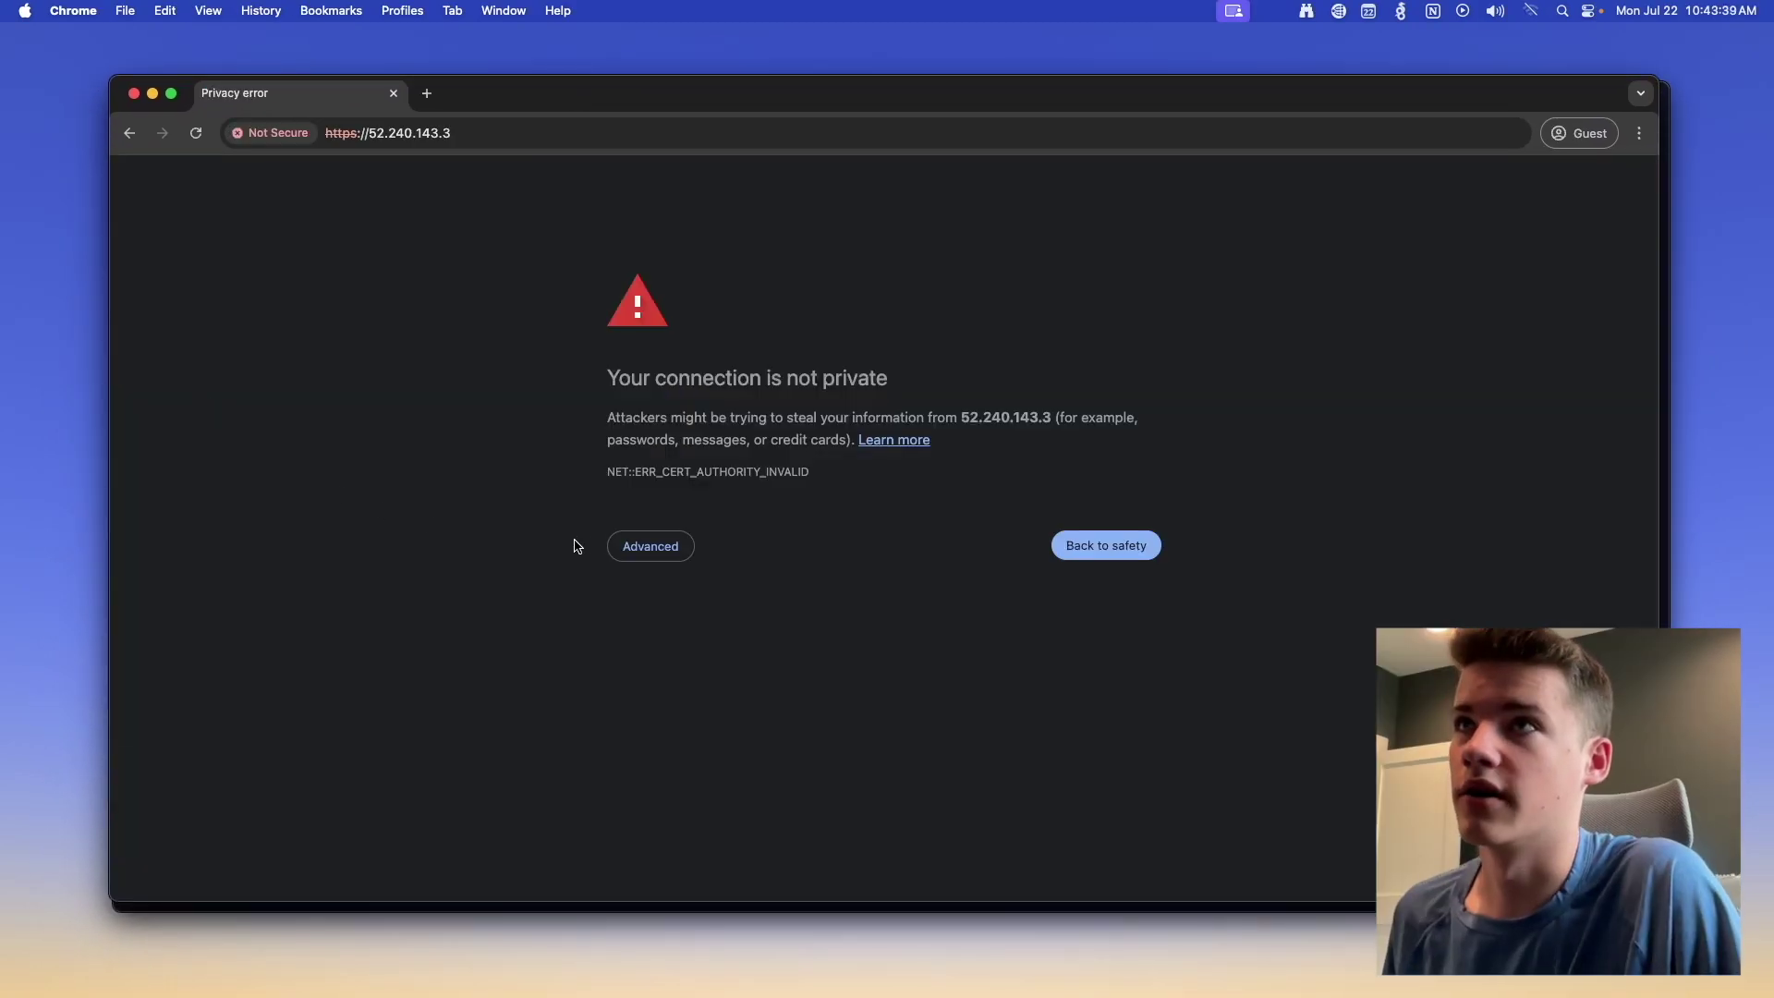
- Bypass the certificate warning and submit domain beam-hosting.net with Manual DNS provider
click(646, 546)
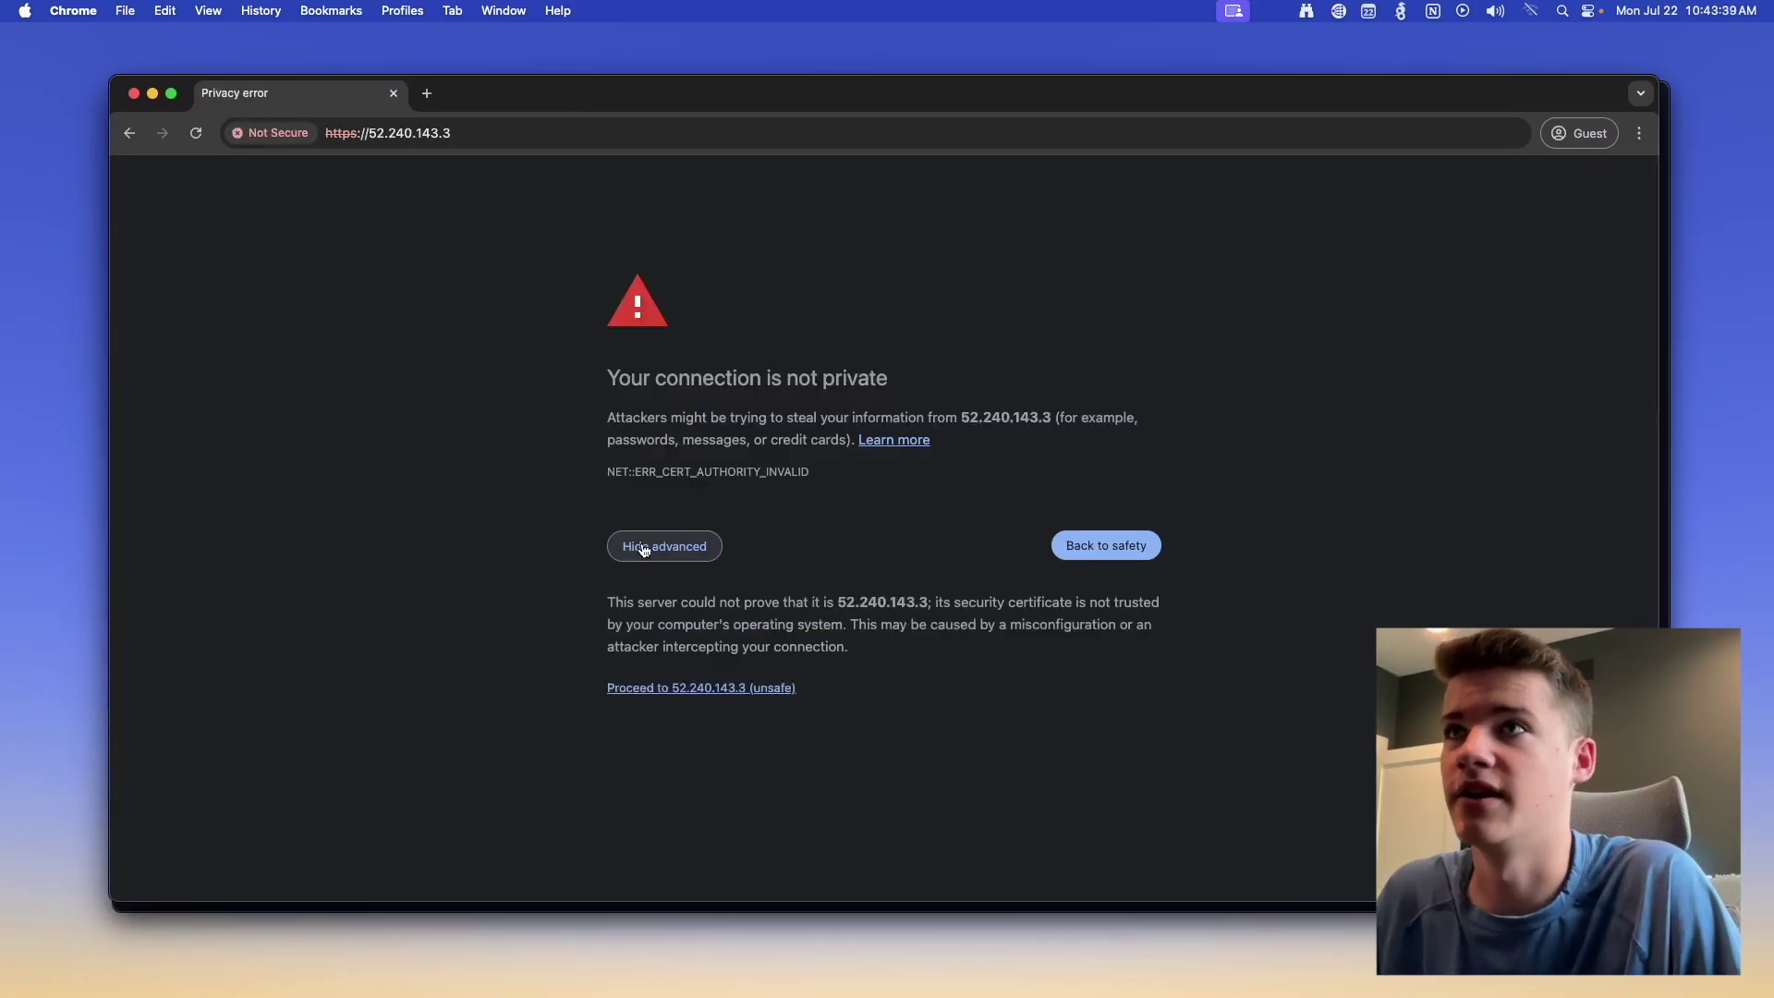
click(748, 689)
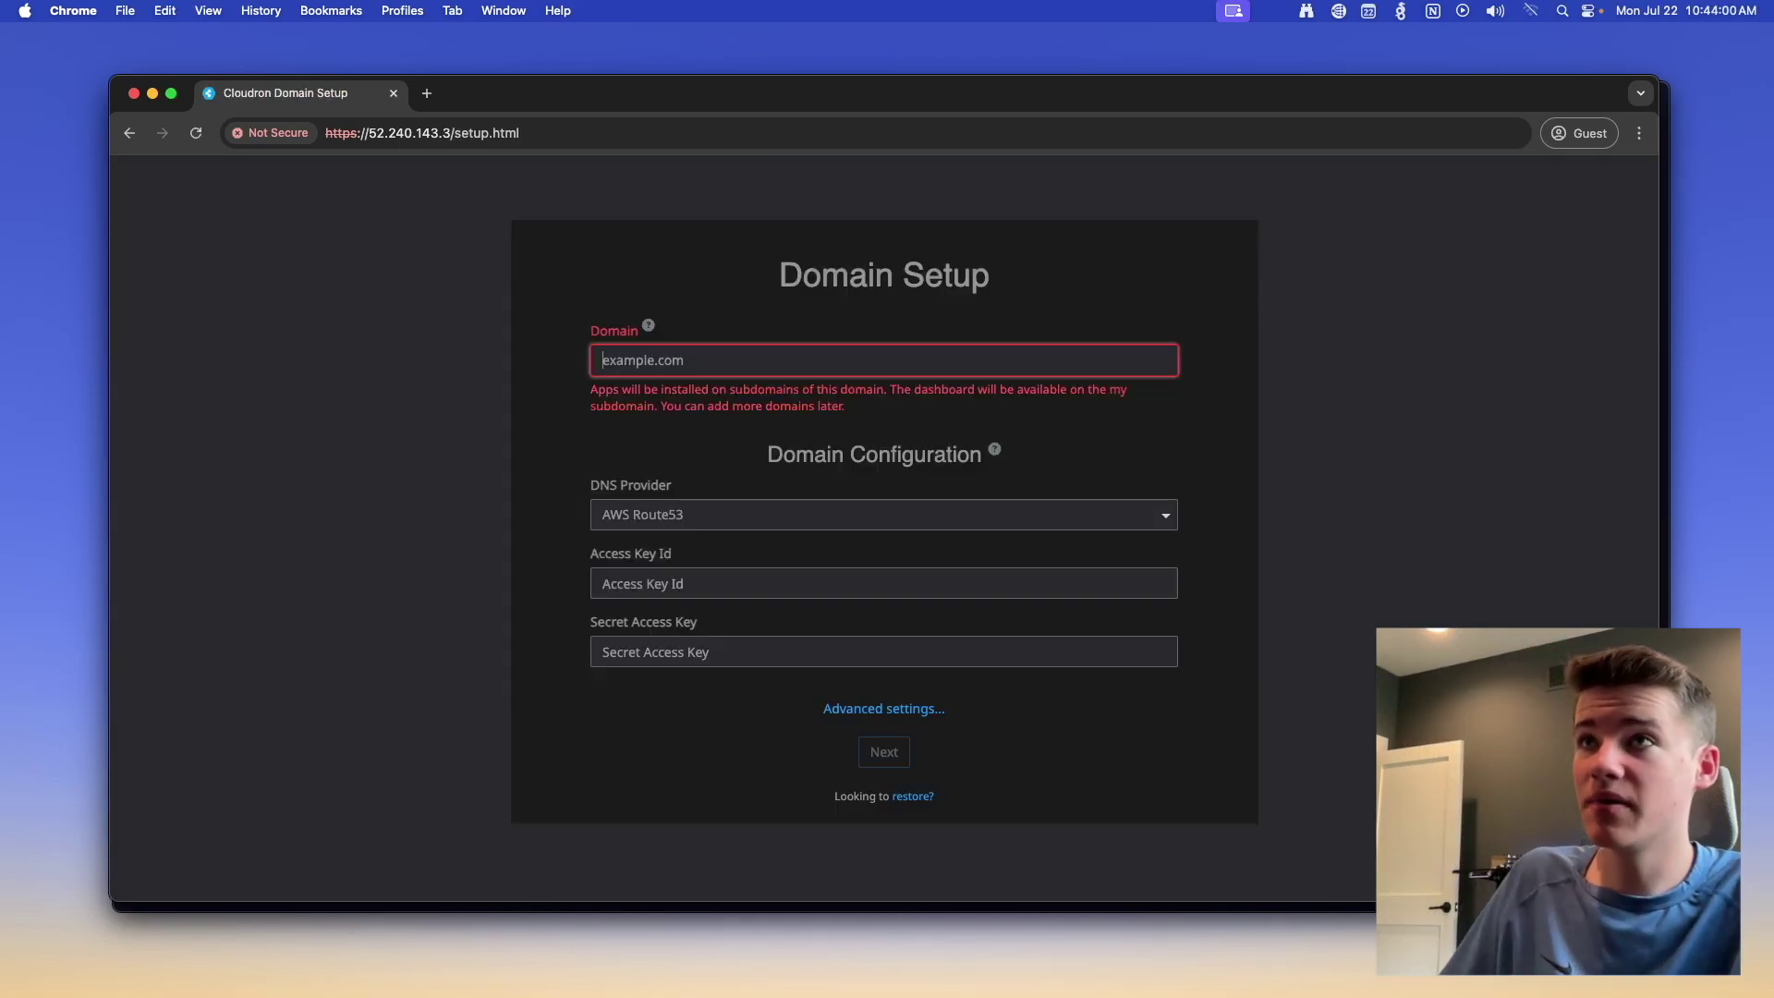
text(beam-hosting.net)
click(854, 524)
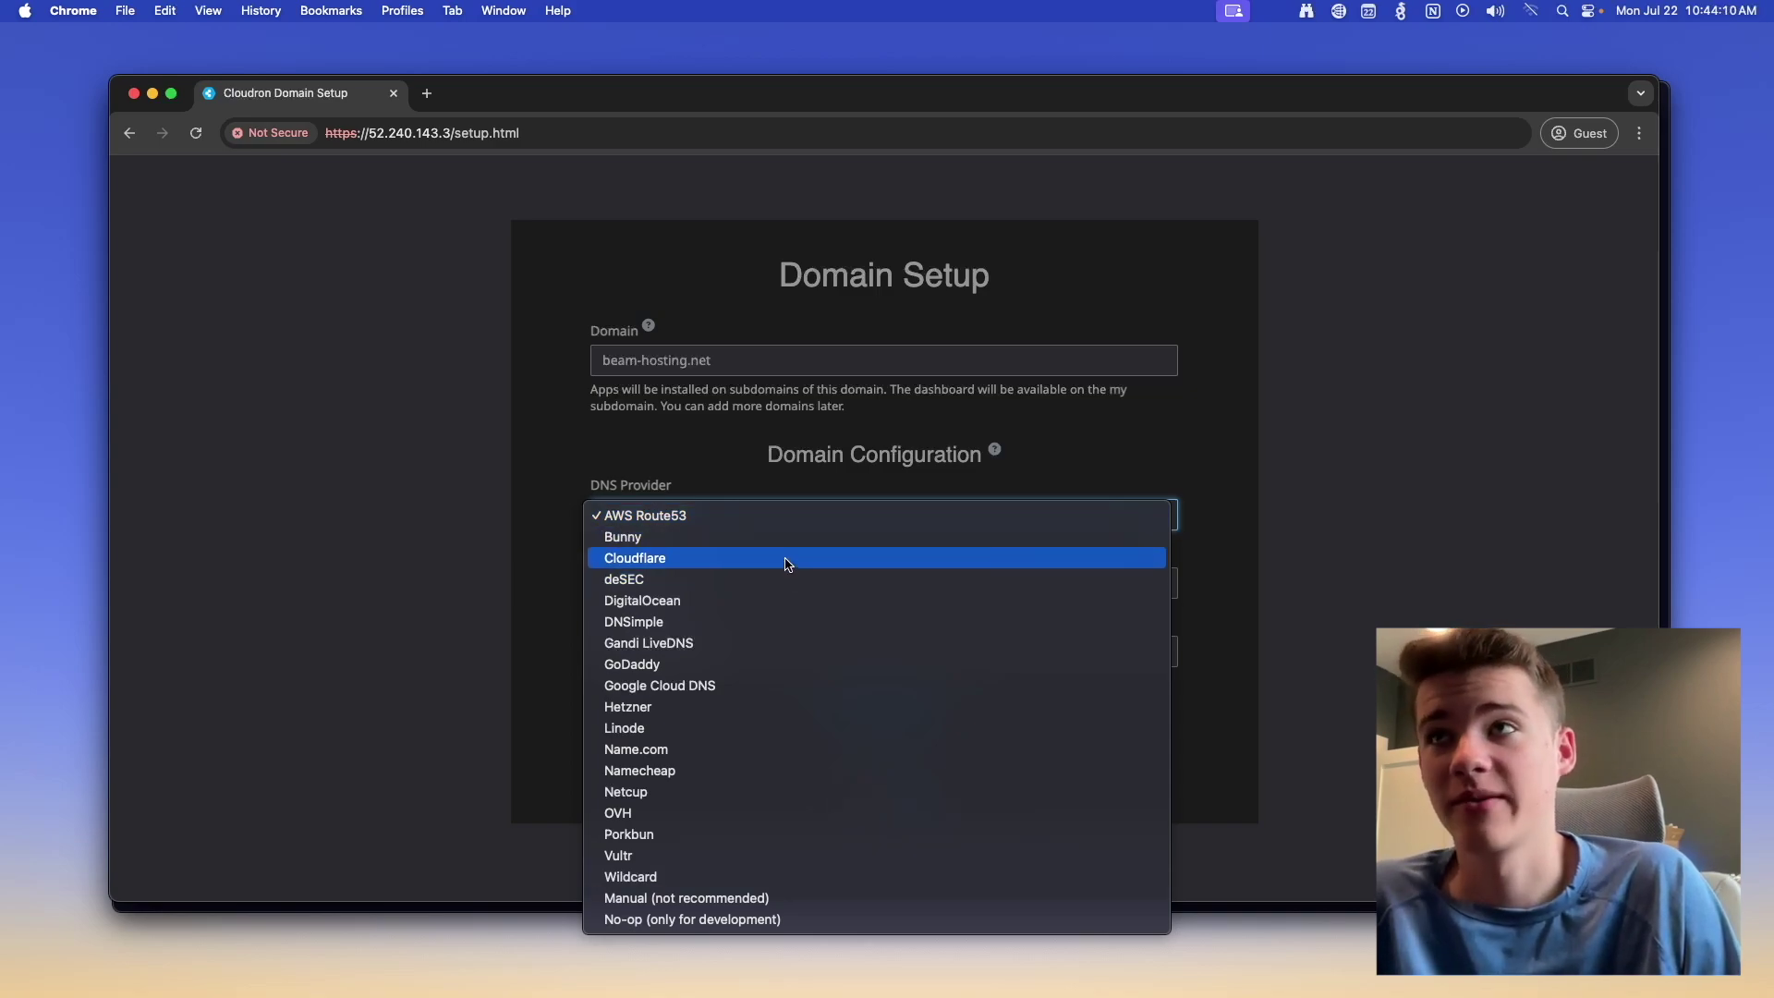
click(796, 900)
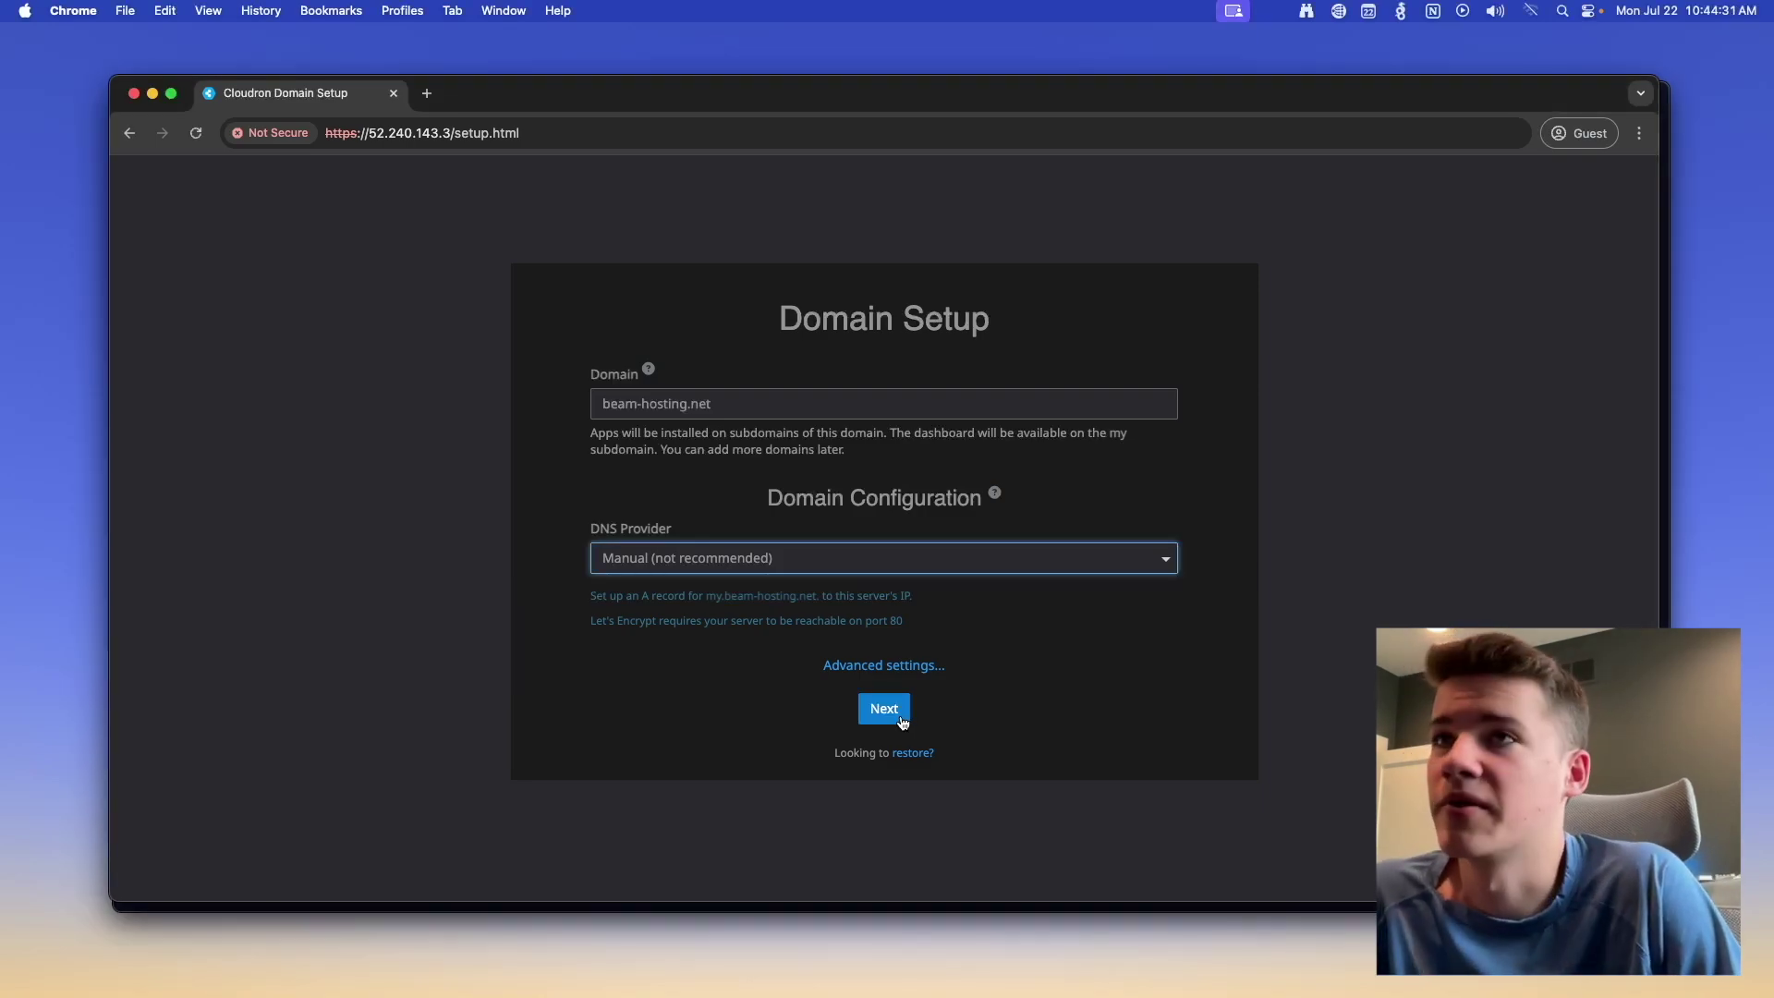
click(905, 721)
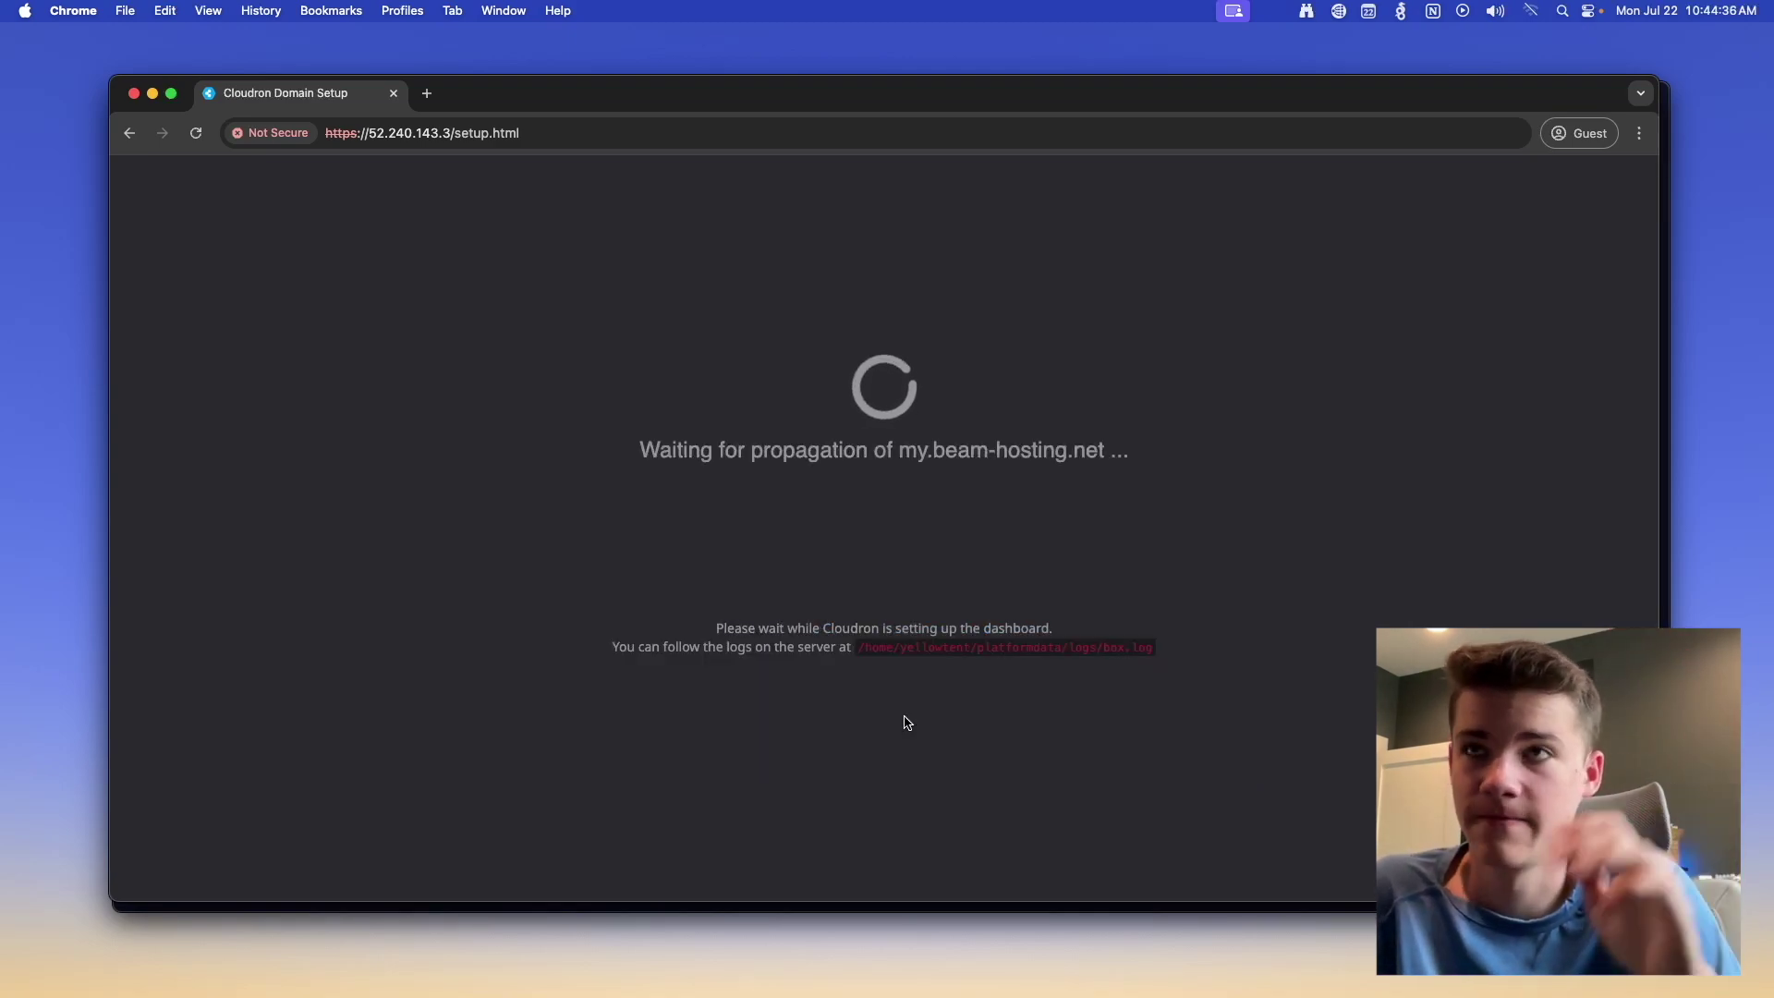
- Wait on the propagation screen until the admin account setup page loads
drag(636, 451, 1185, 468)
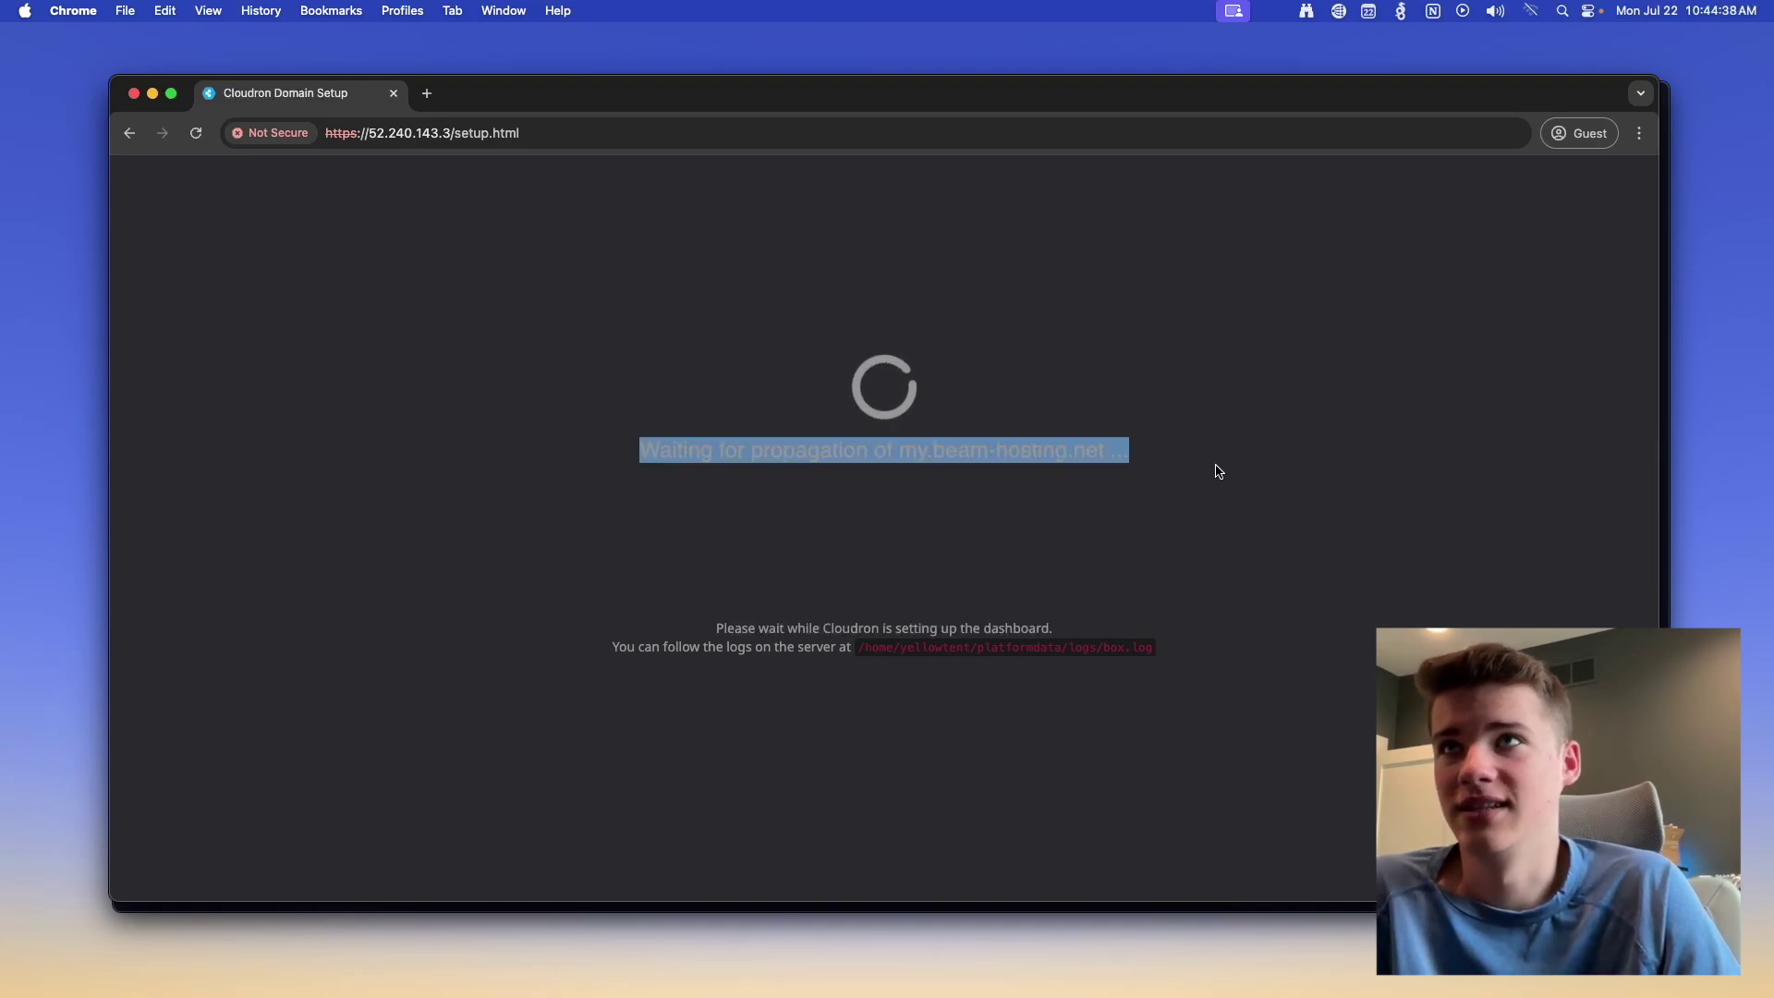
click(1216, 468)
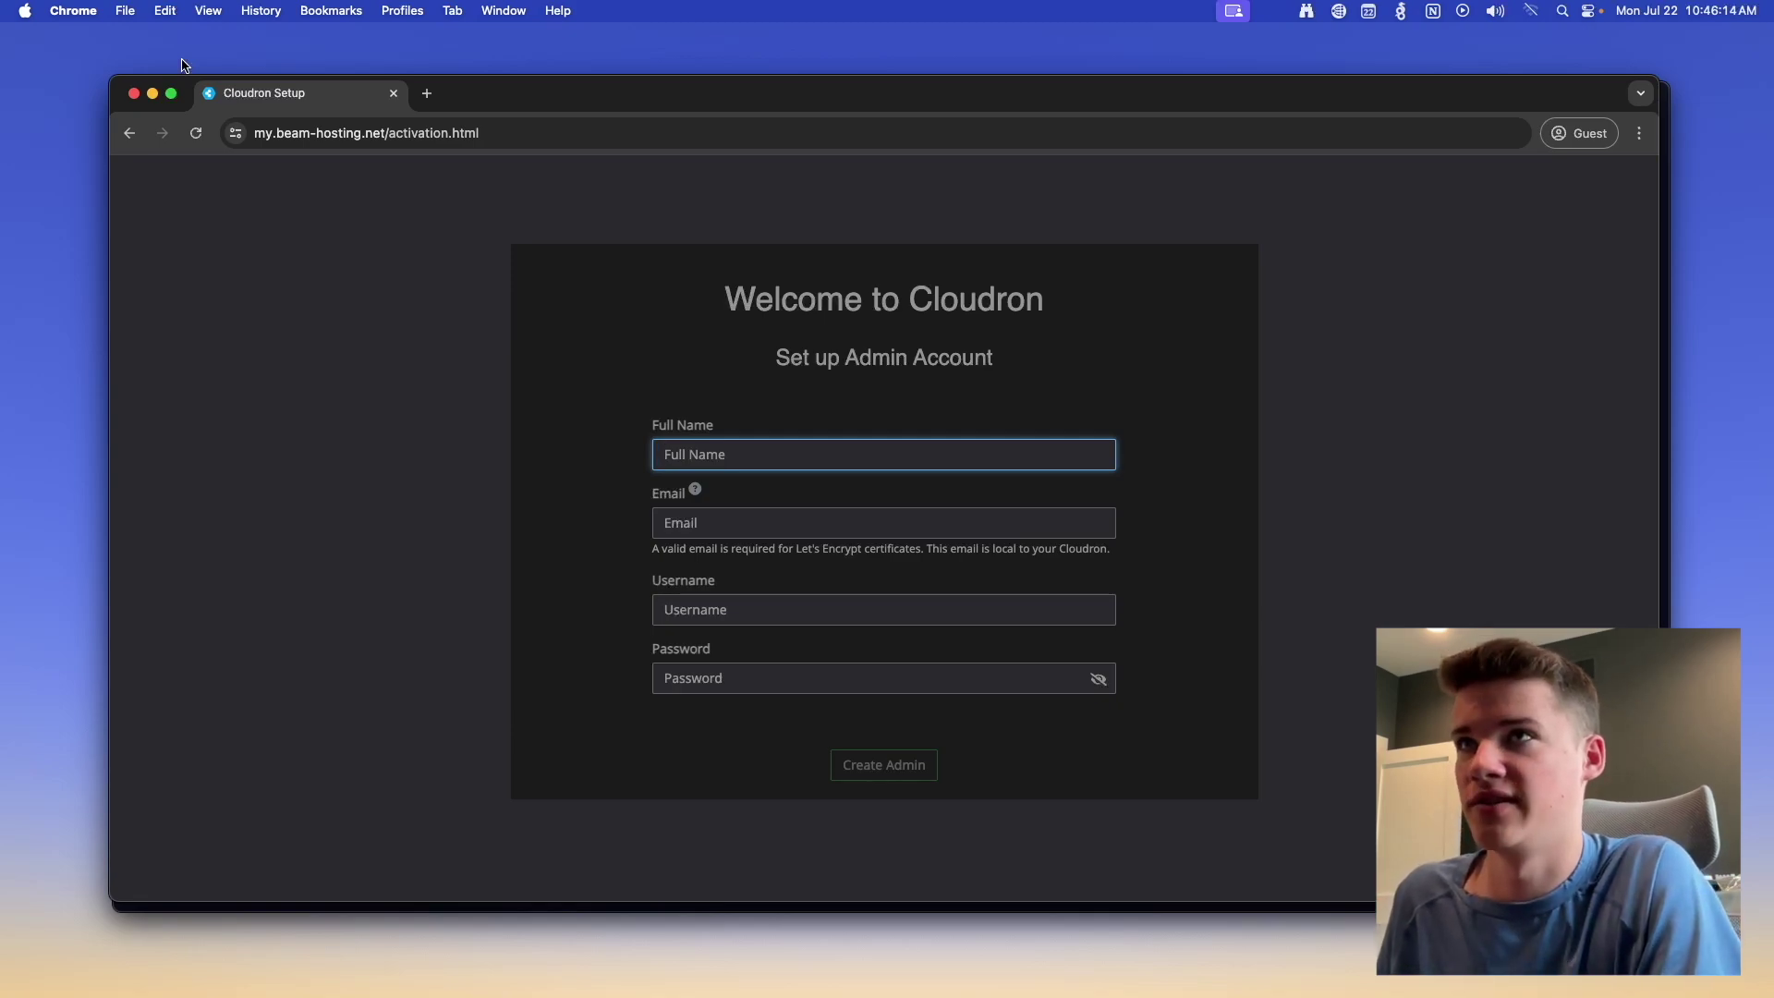
- Create the Cloudron admin account, entering full name, e-mail, username and a 9-character password
text(beam ne)
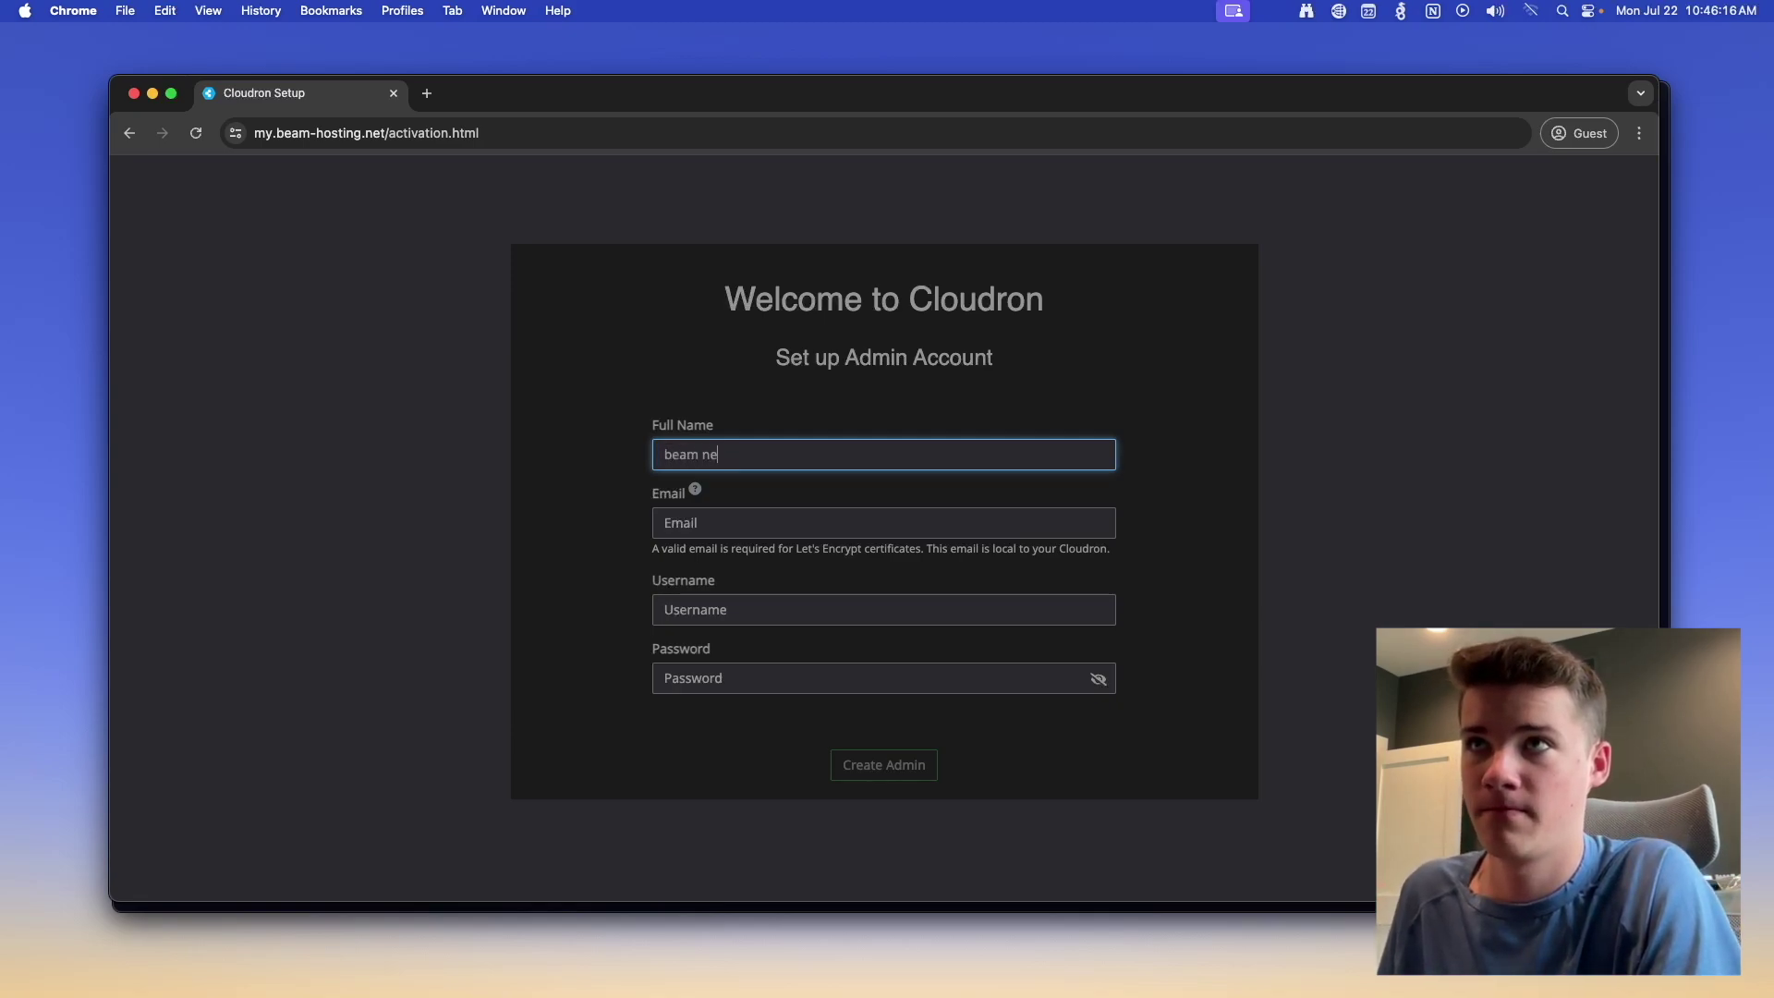
text(tworks)
key(Tab)
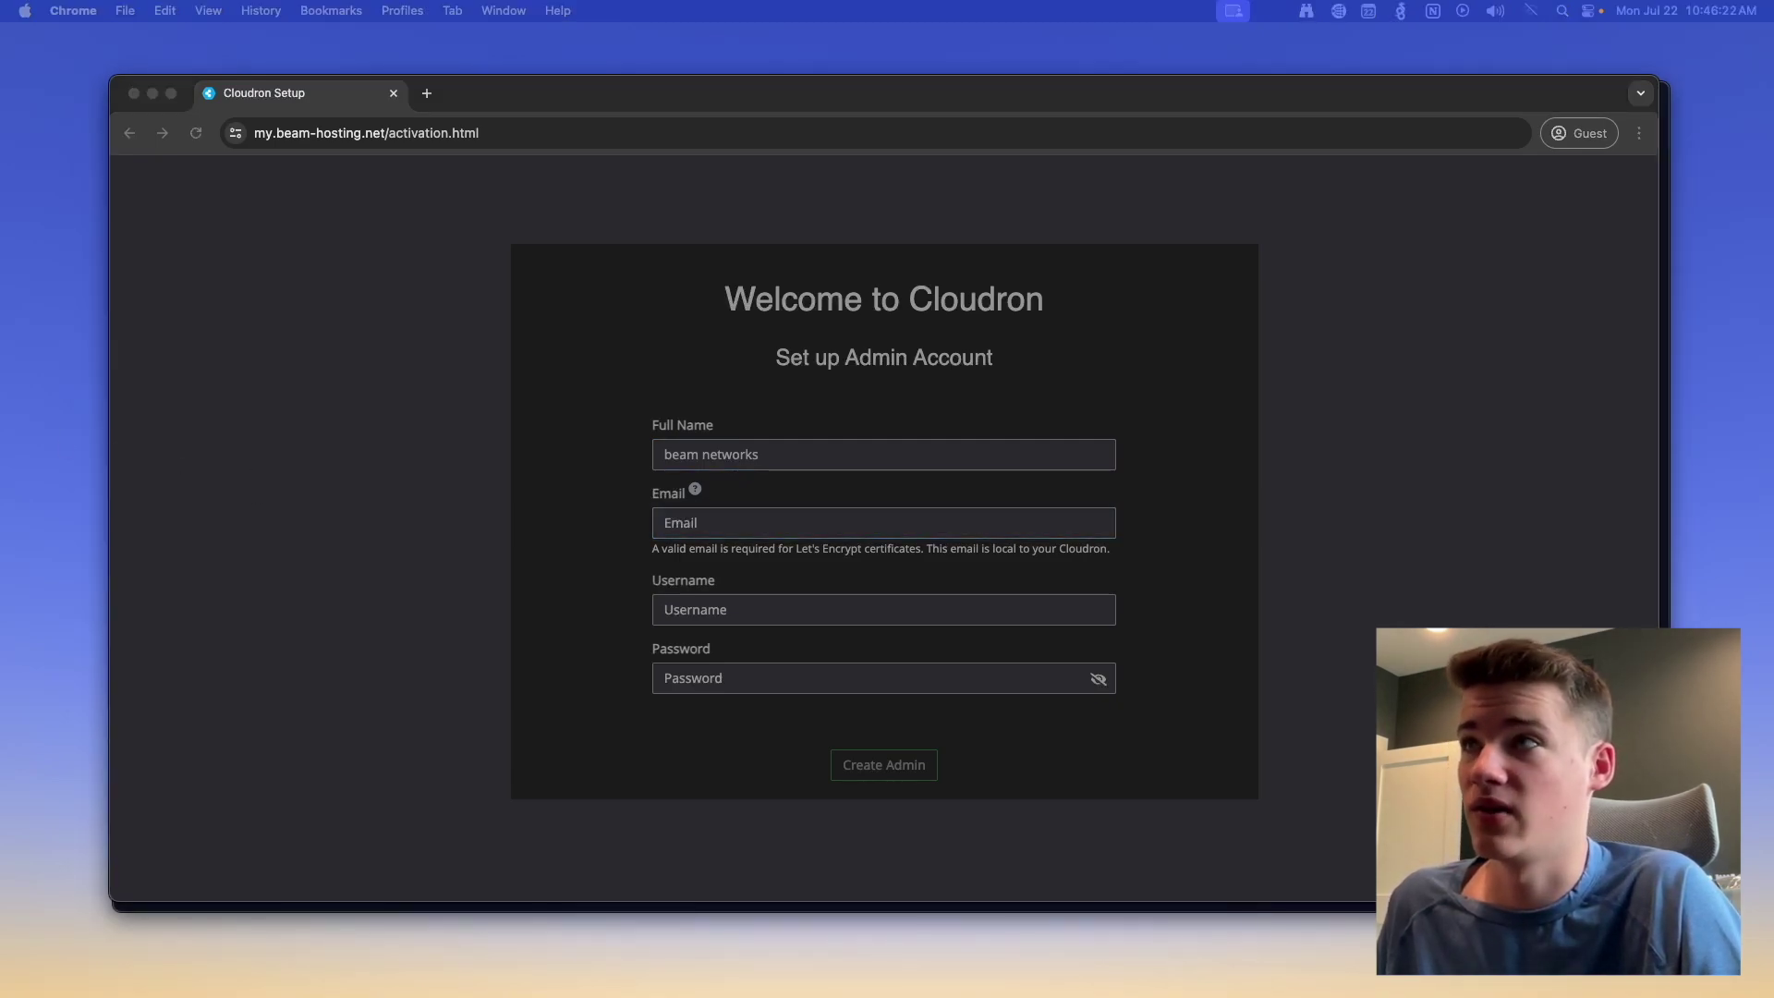
click(757, 523)
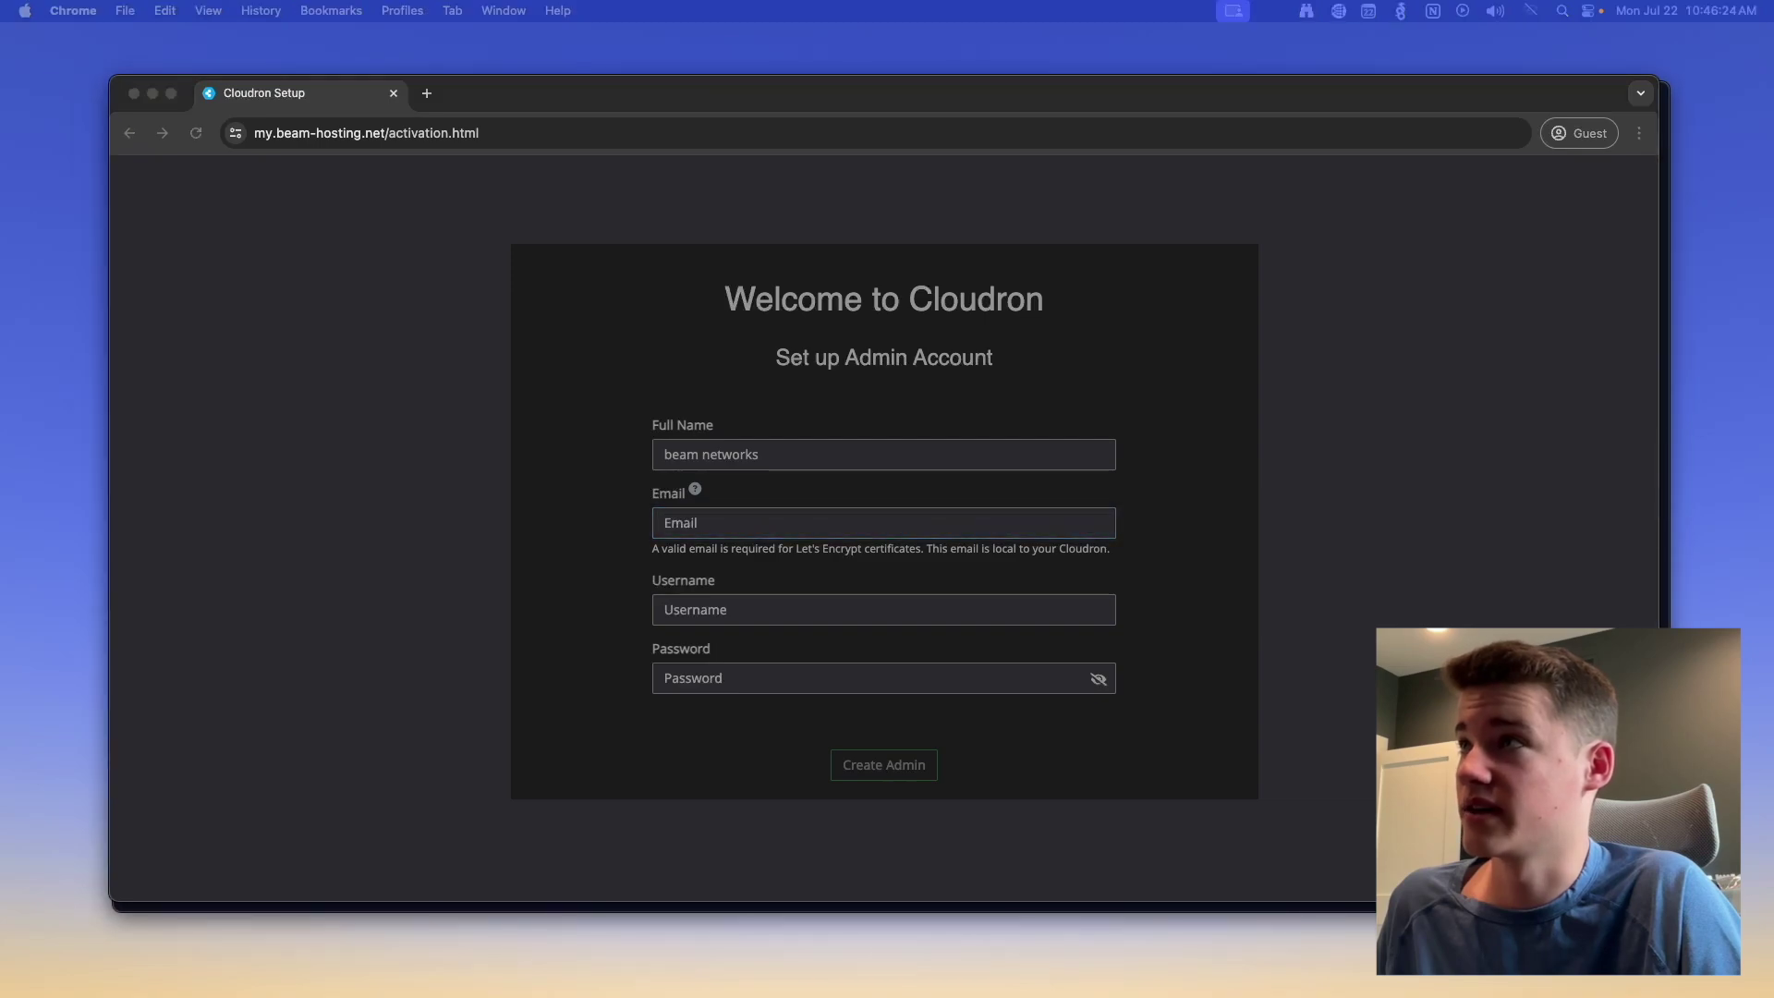
key(super+v)
key(Tab)
text(beamnetwor)
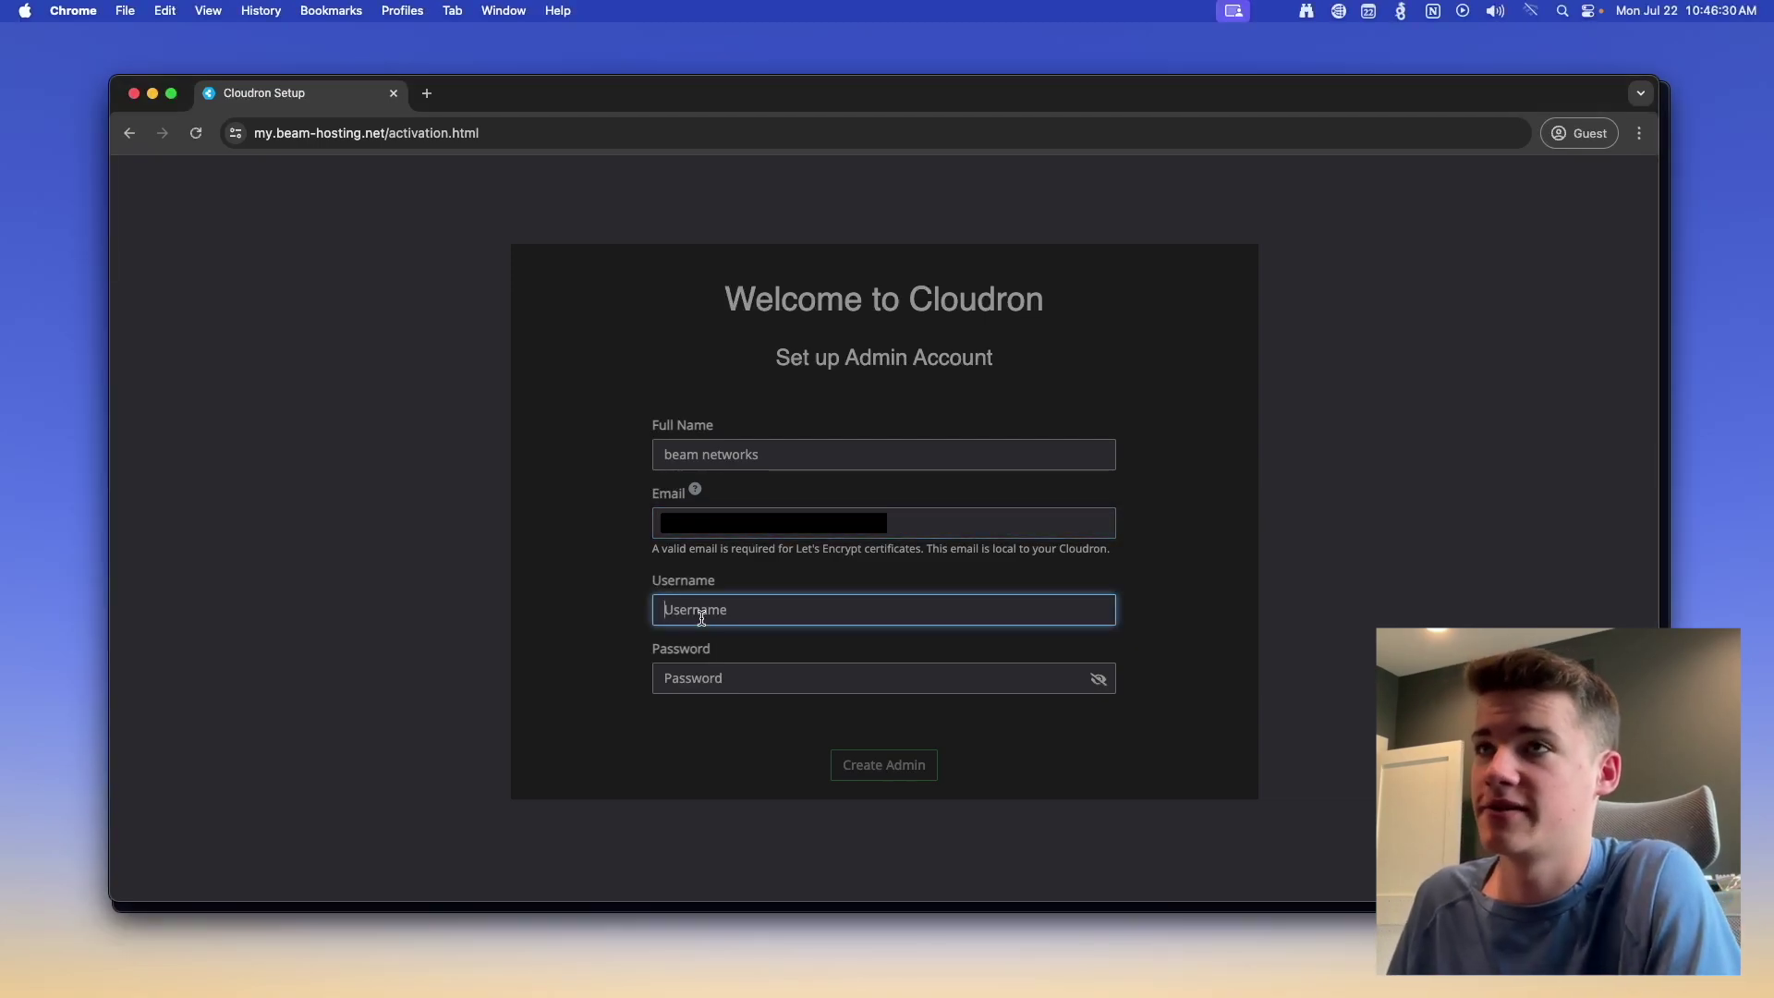
text(r)
key(BackSpace)
text(ks)
key(Tab)
text(••••••)
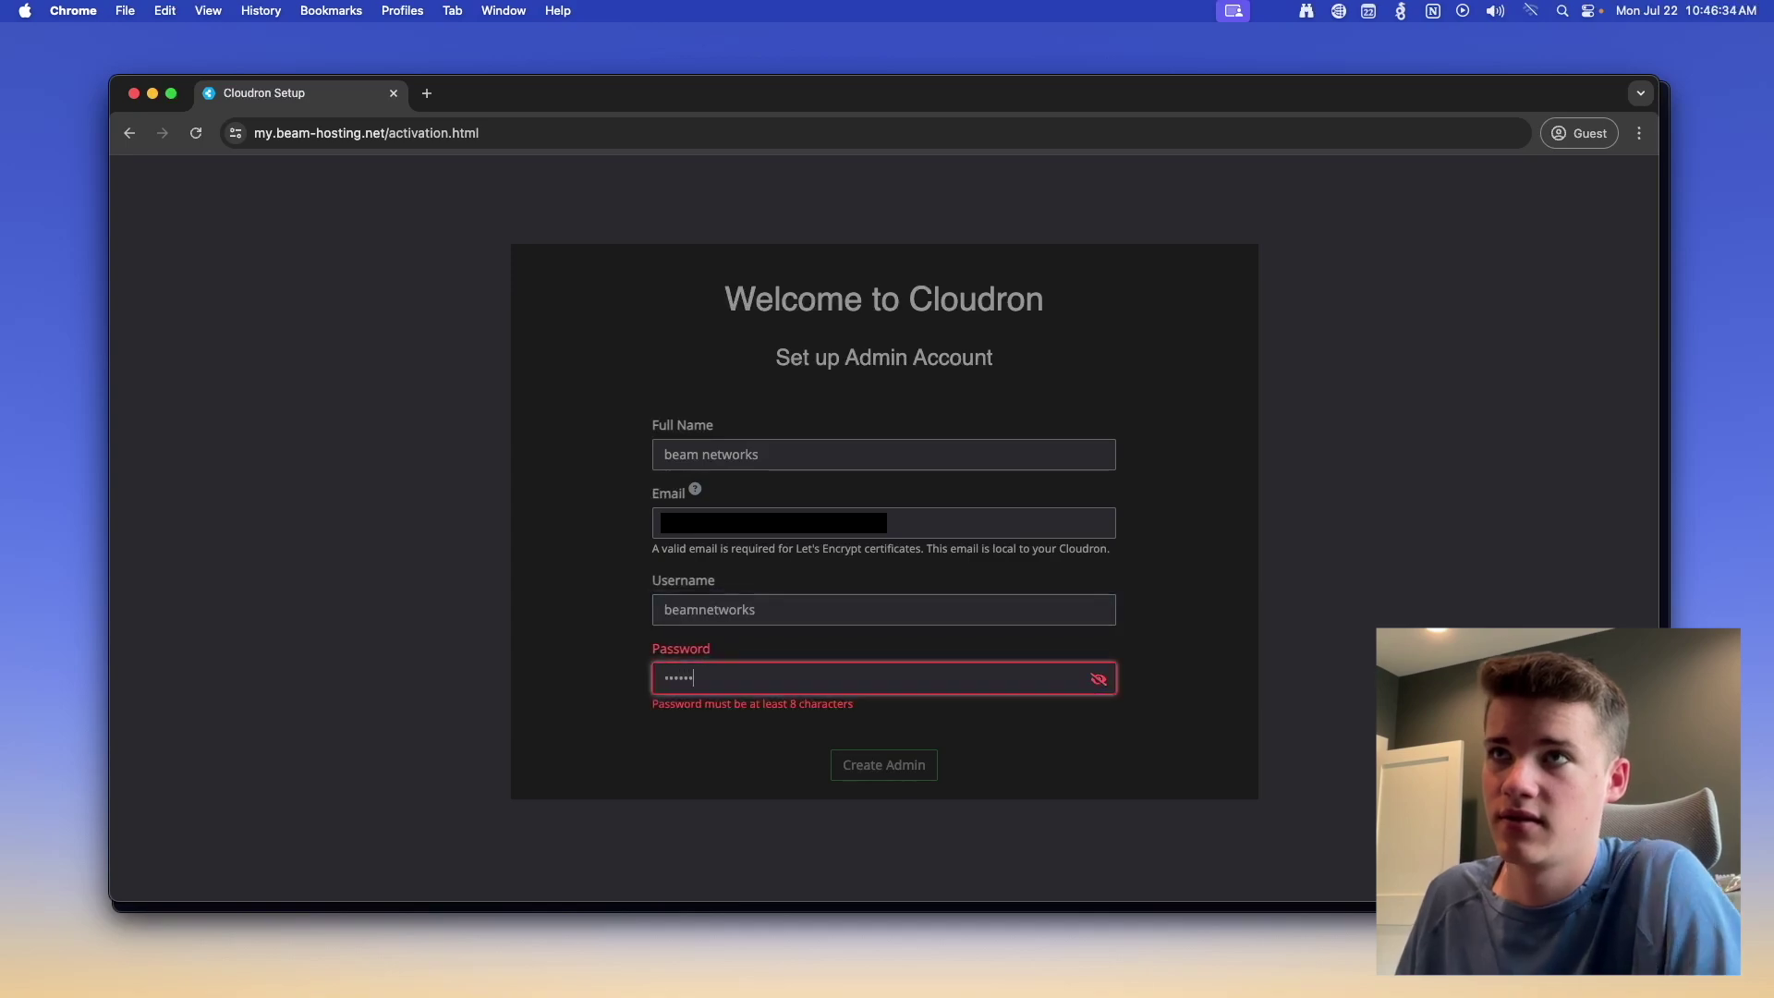
text(•••)
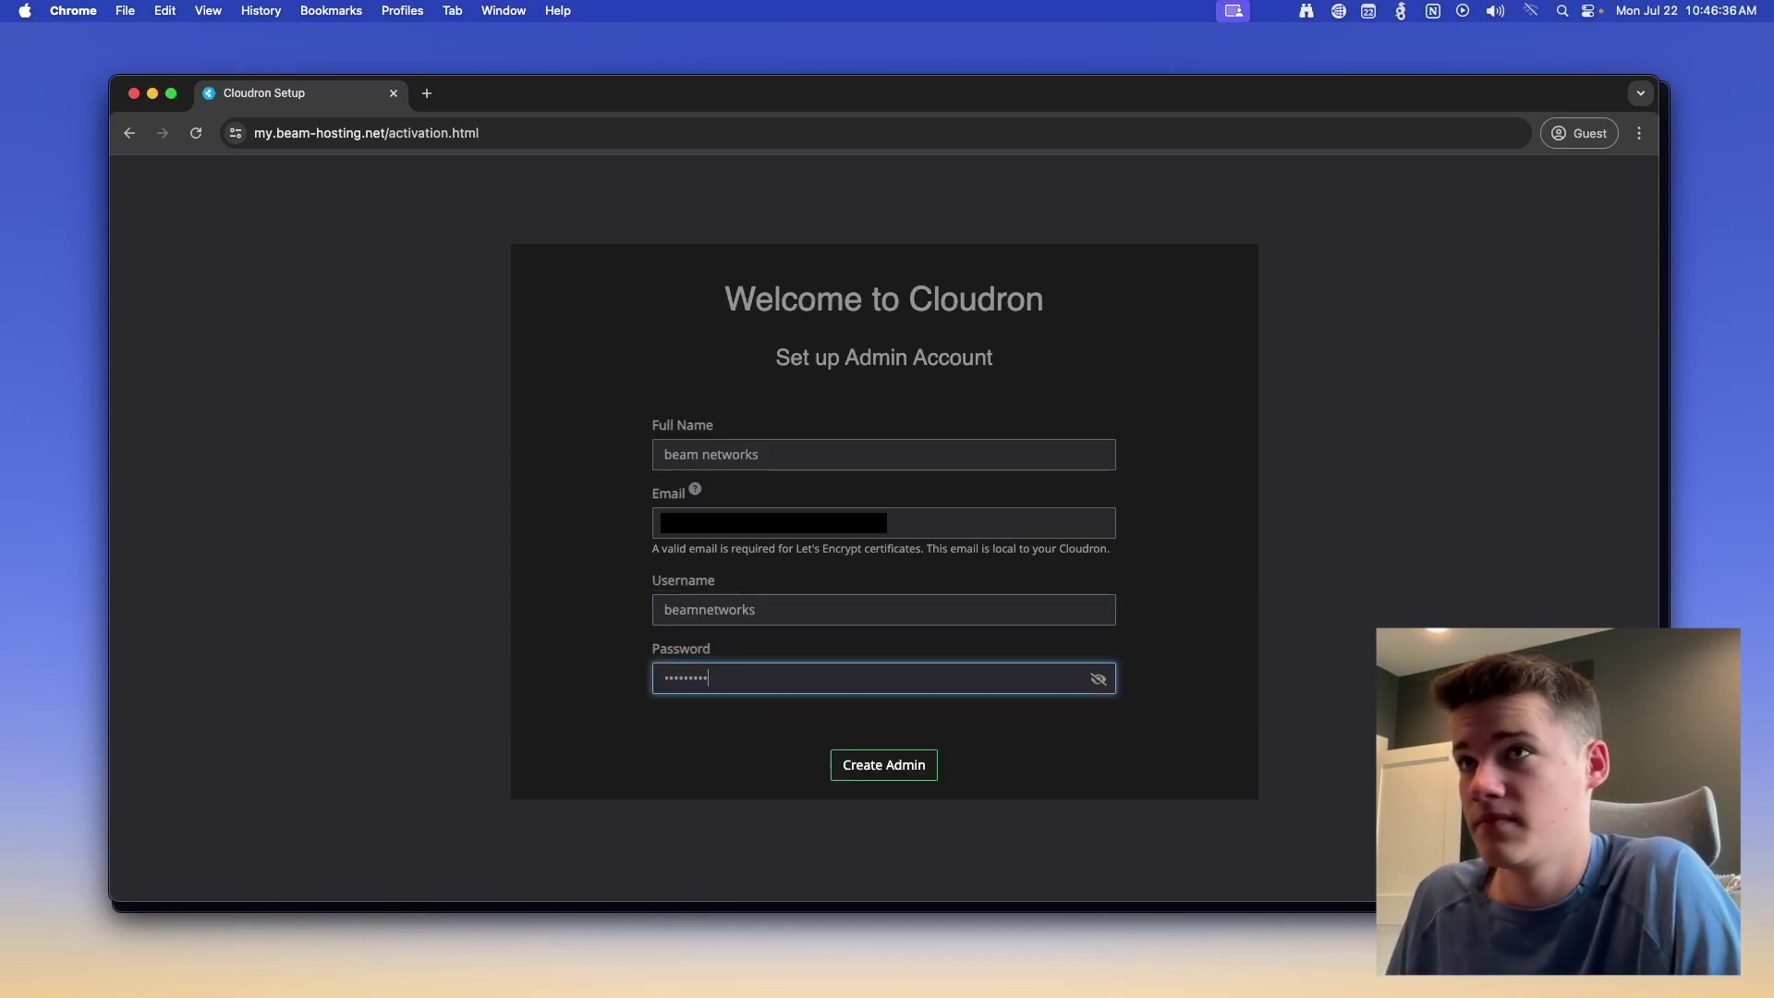
click(891, 764)
click(645, 567)
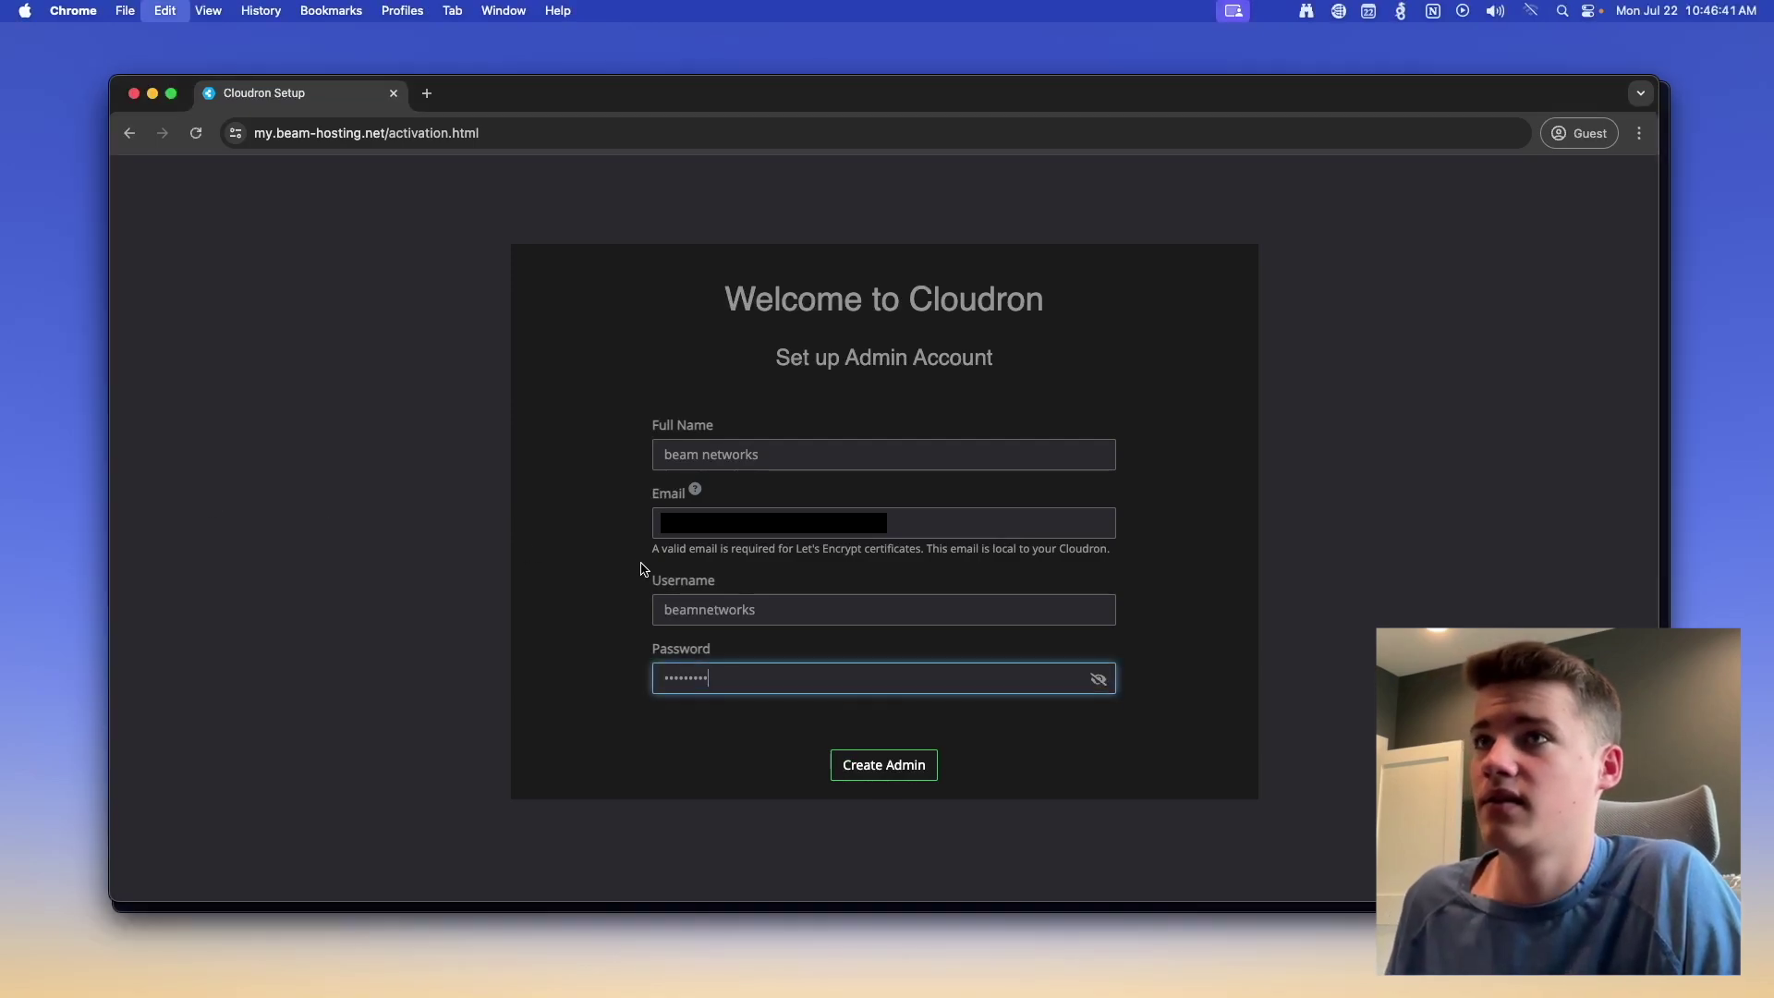
click(883, 769)
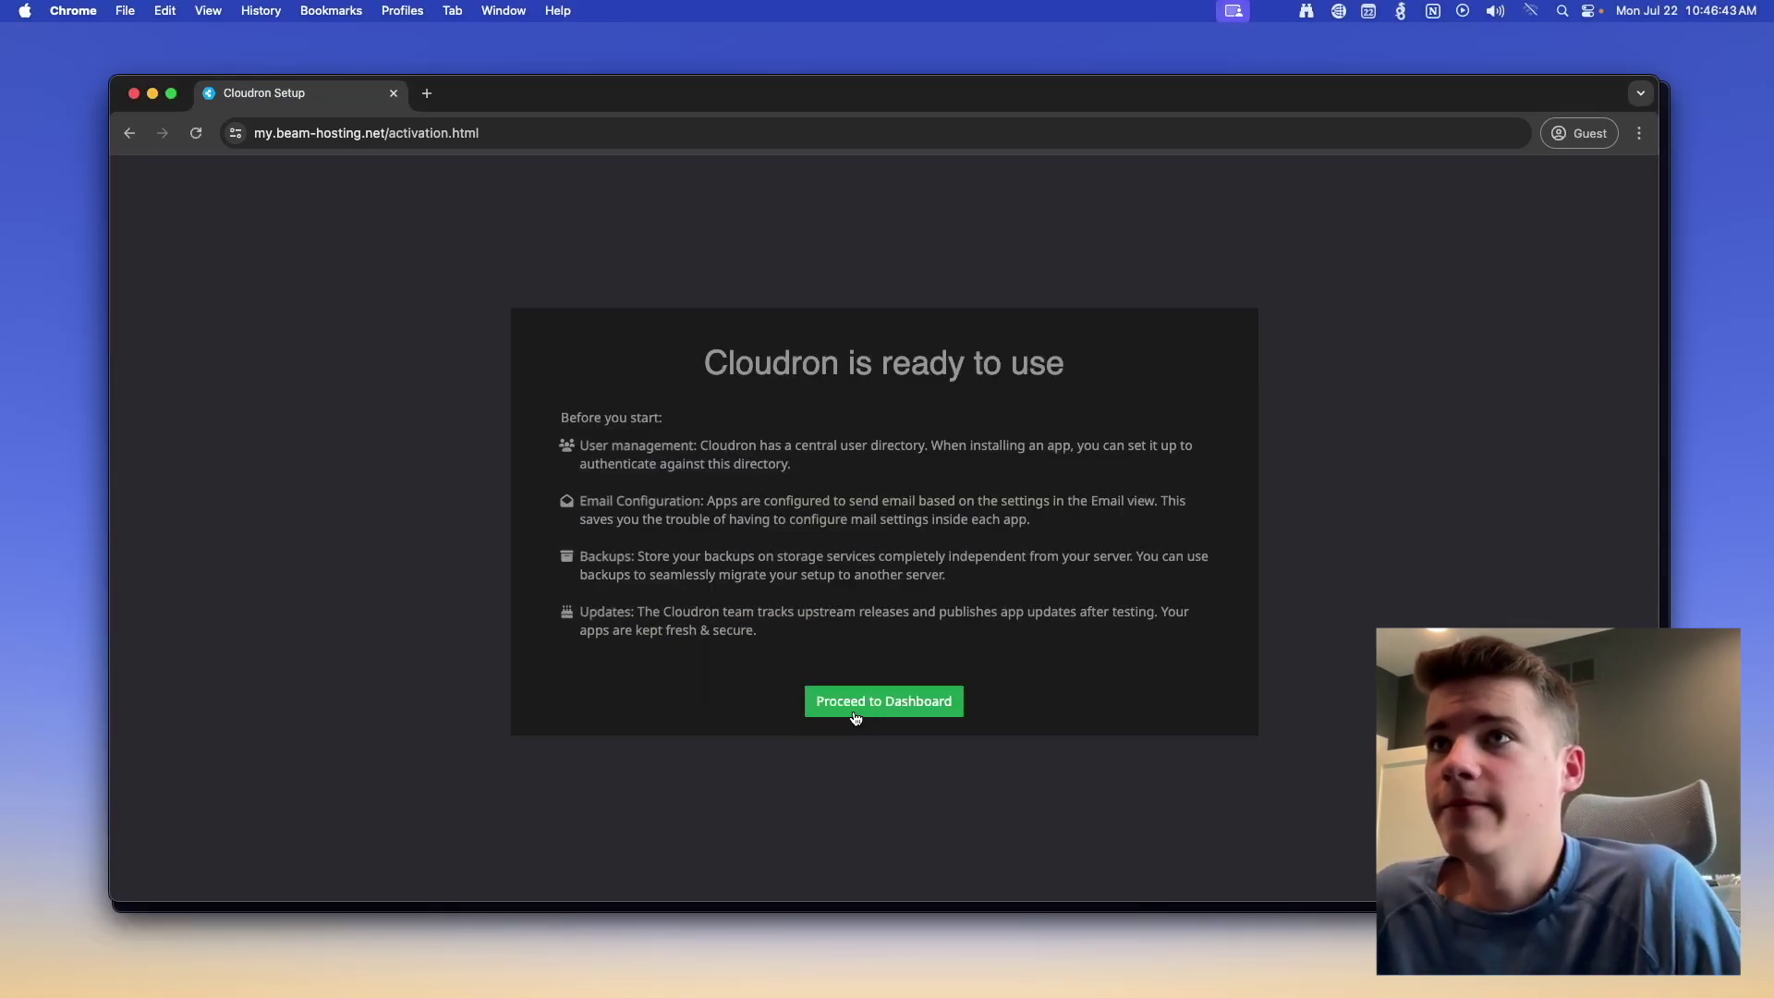
- Proceed to the Cloudron dashboard and go to the App Store
click(850, 710)
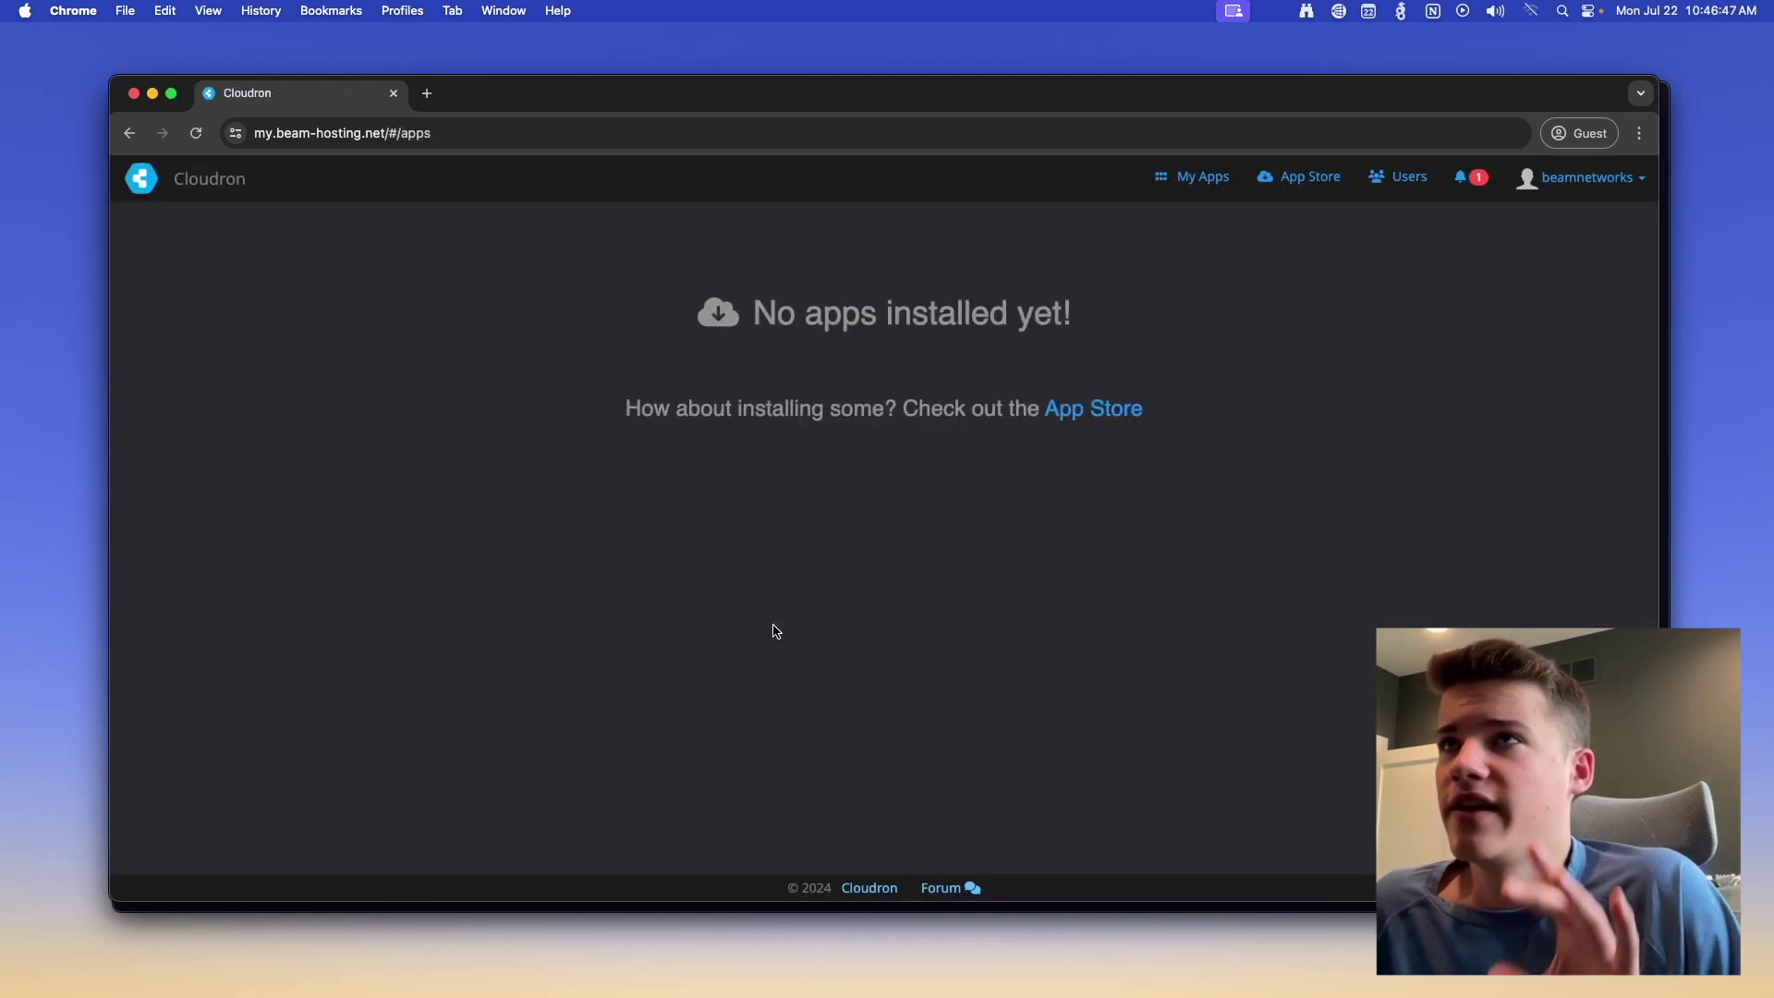
click(1261, 190)
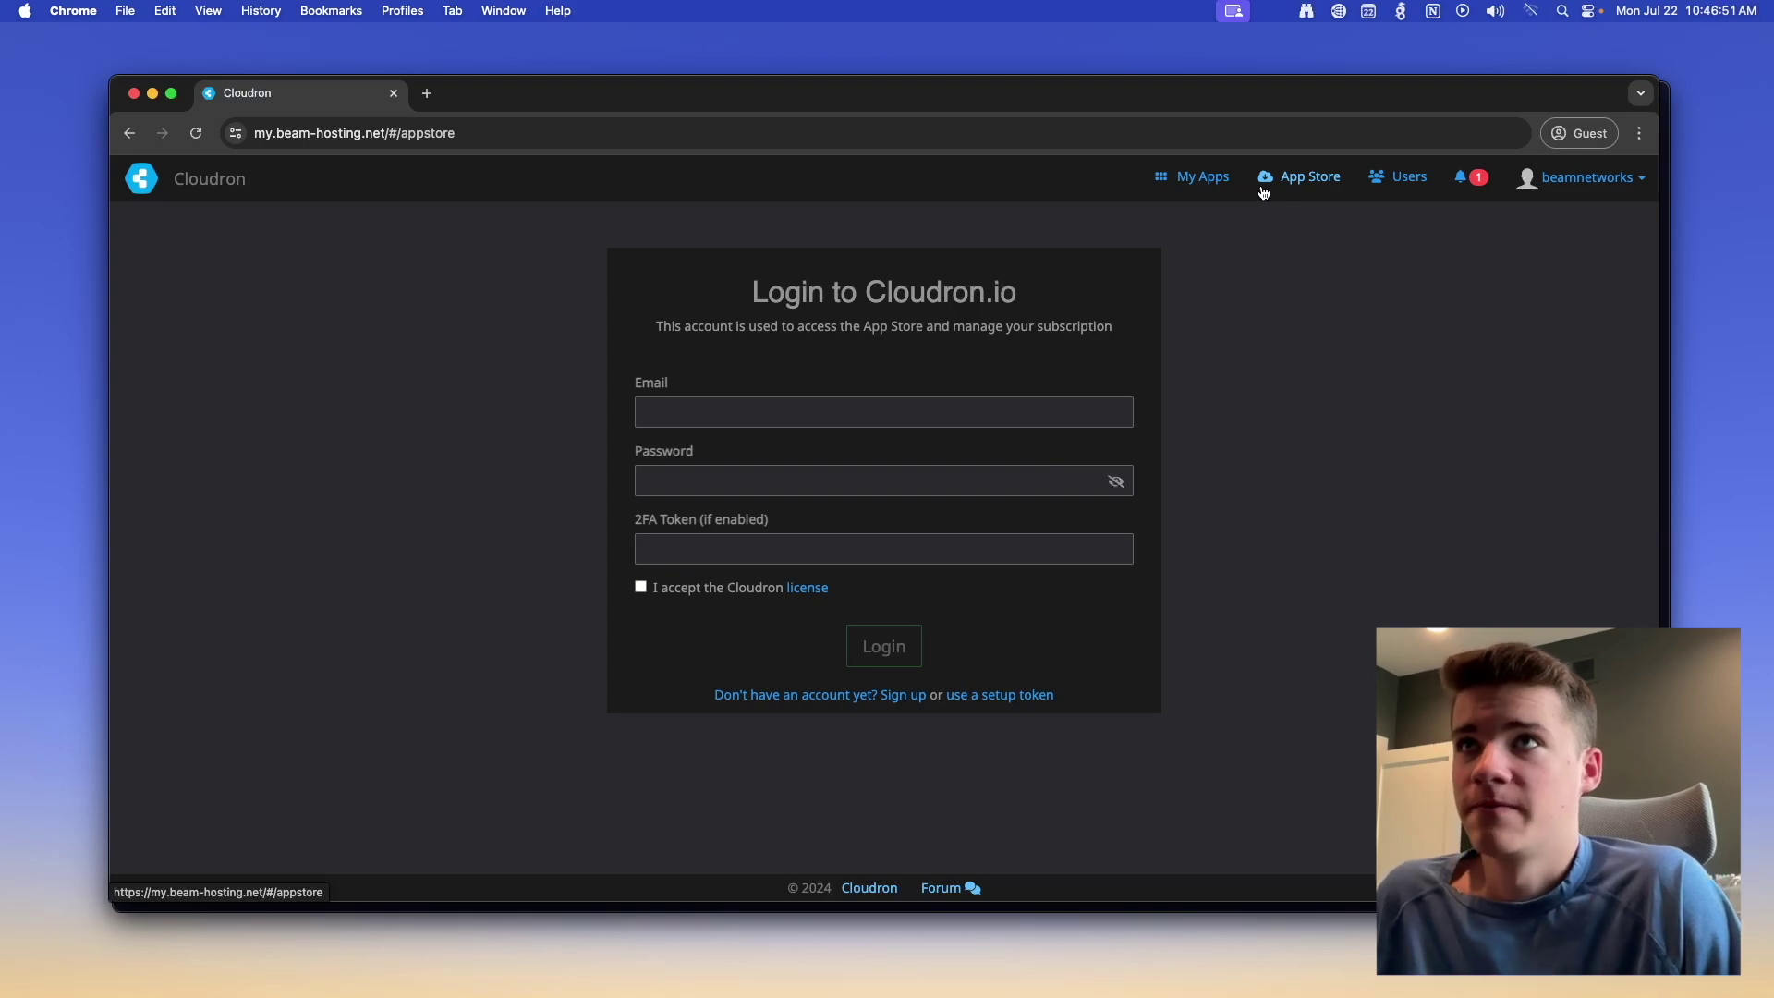
drag(739, 277, 1025, 296)
click(1064, 308)
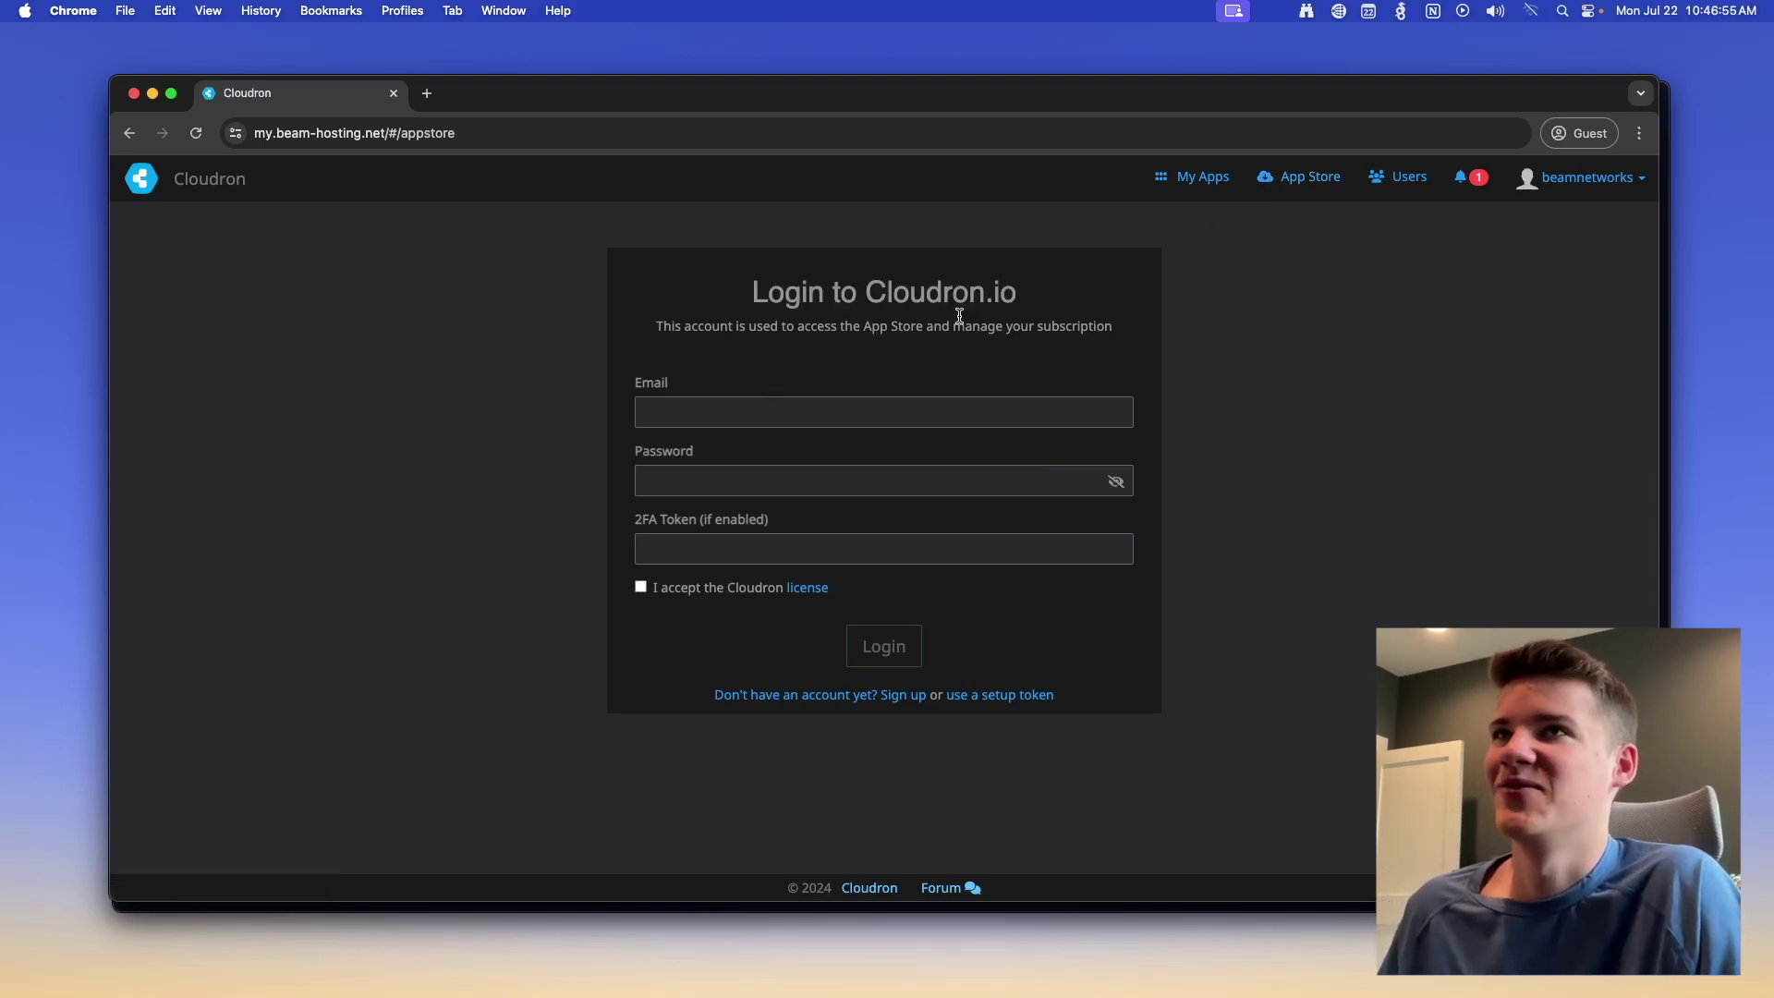
- Sign in to Cloudron.io with the account e-mail and password, accepting the license
click(435, 428)
click(987, 414)
key(super+v)
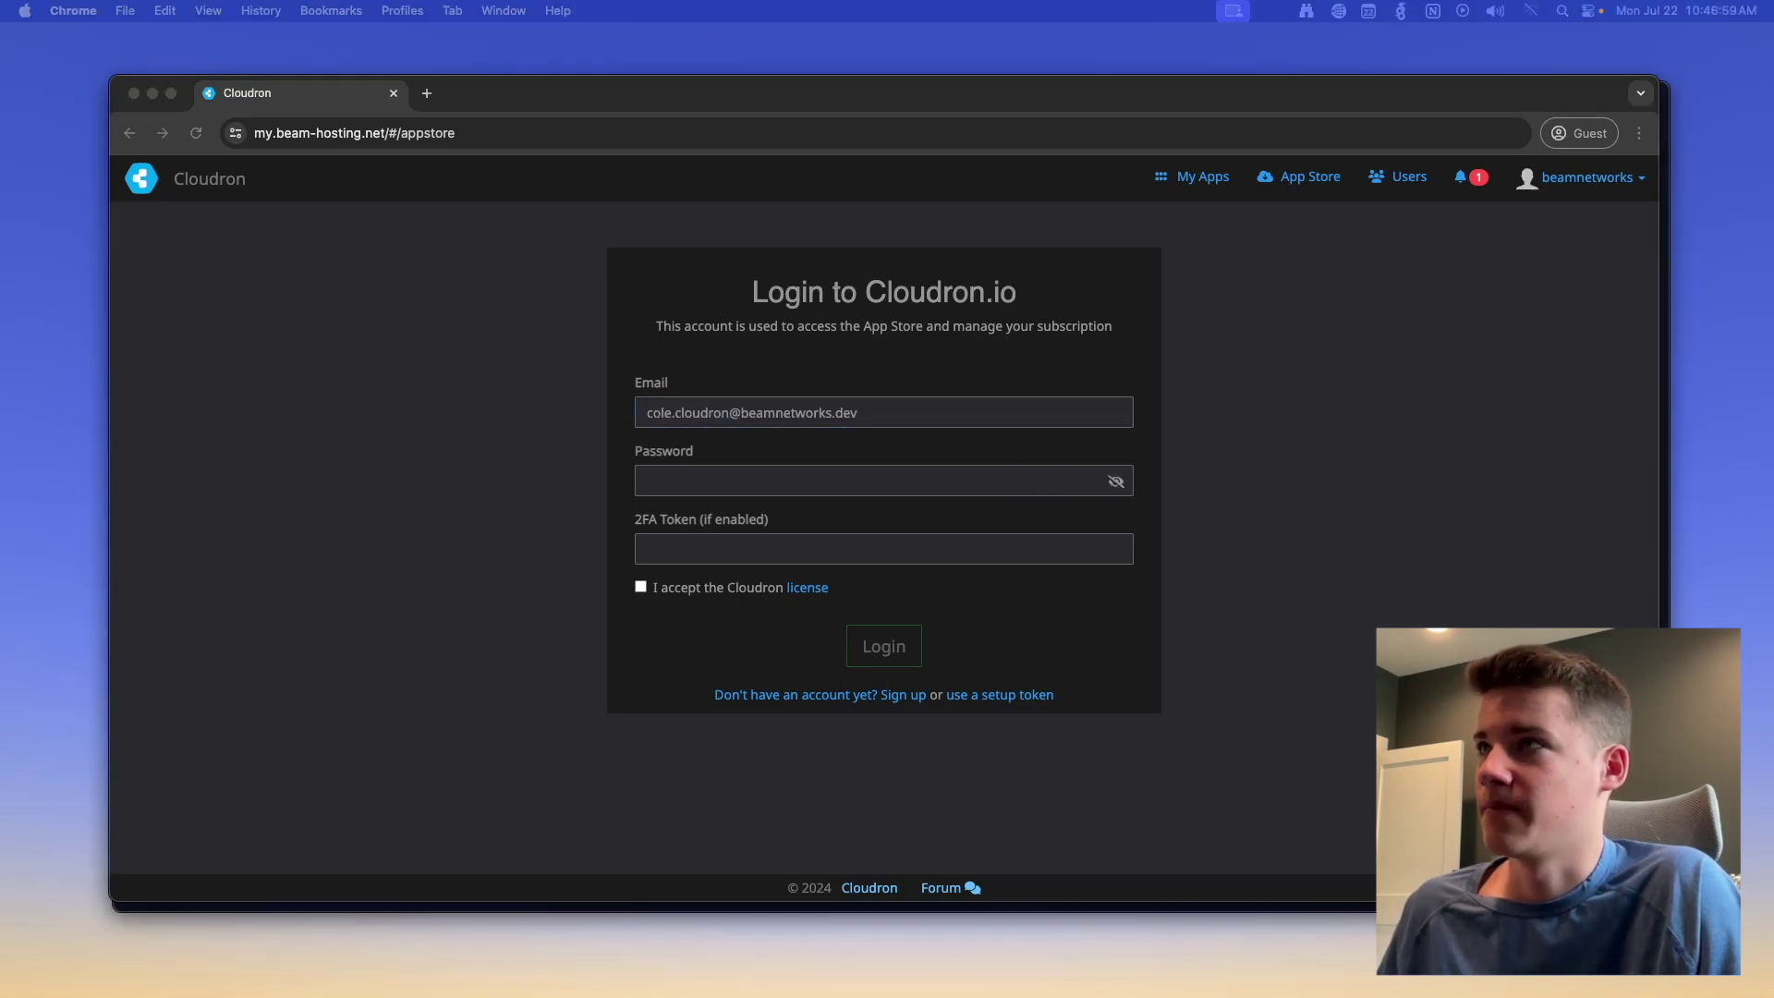
key(Tab)
key(super+v)
click(729, 591)
click(880, 658)
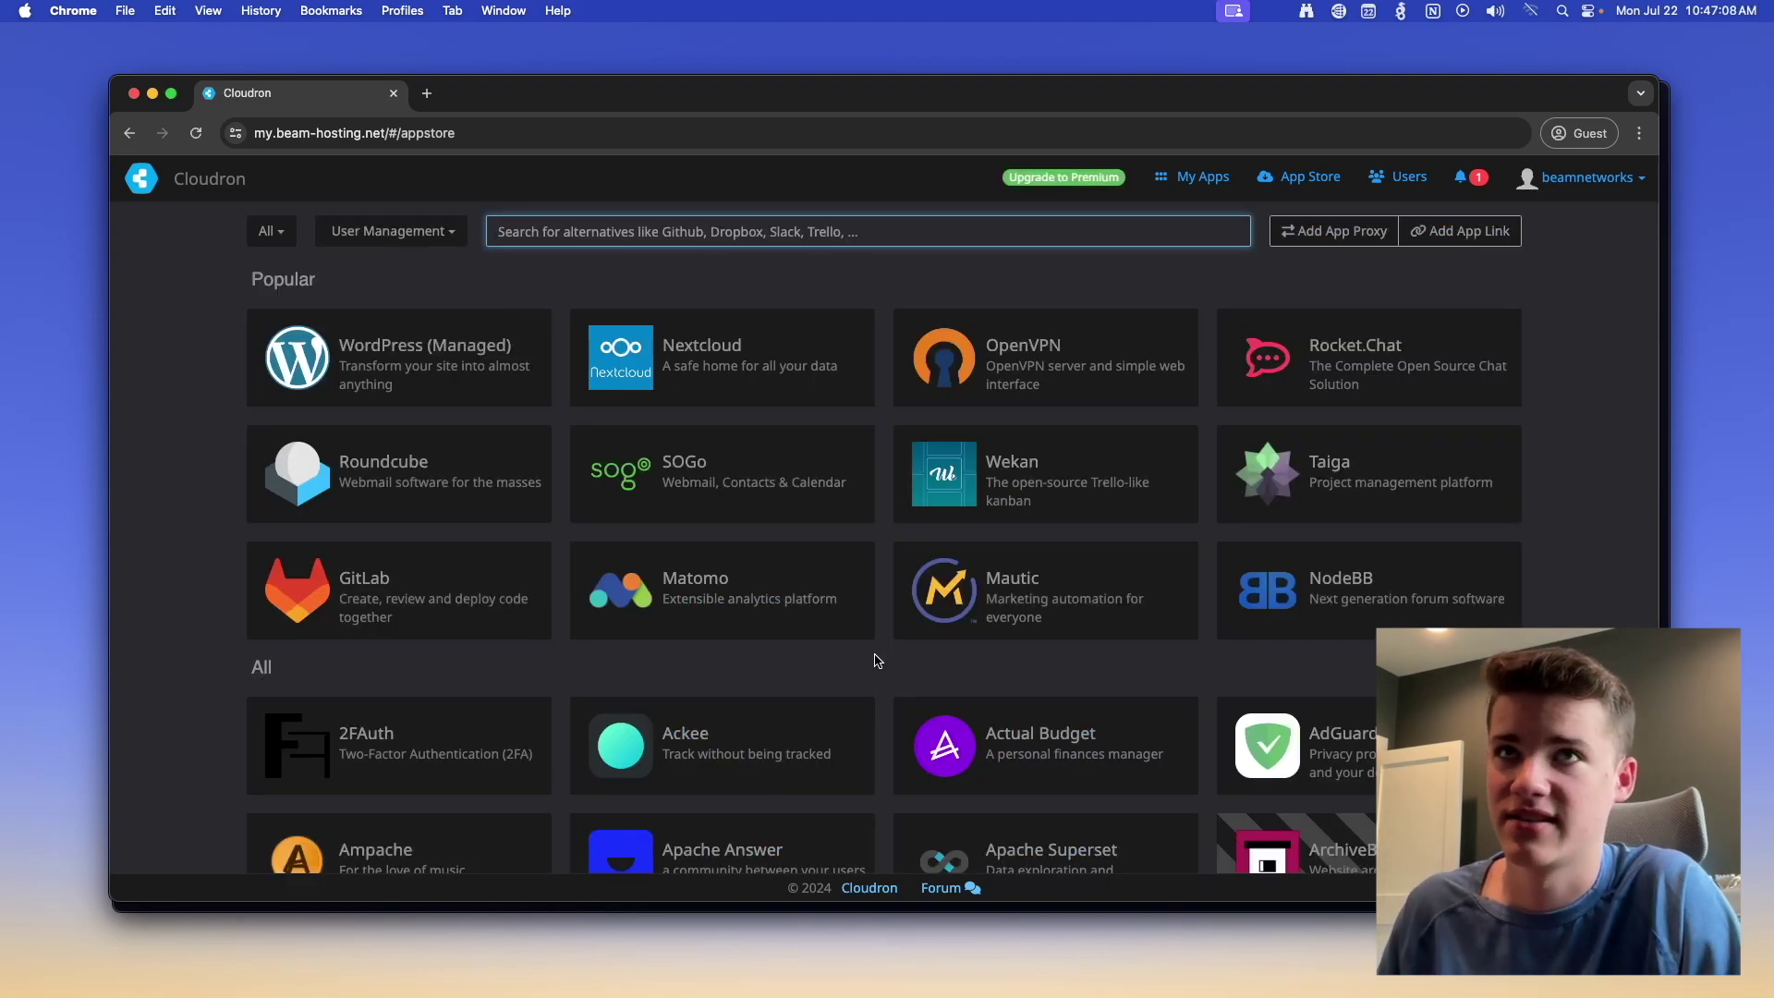
- Scroll down the App Store catalogue to find Snipe-IT
scroll(872, 637, down, 3)
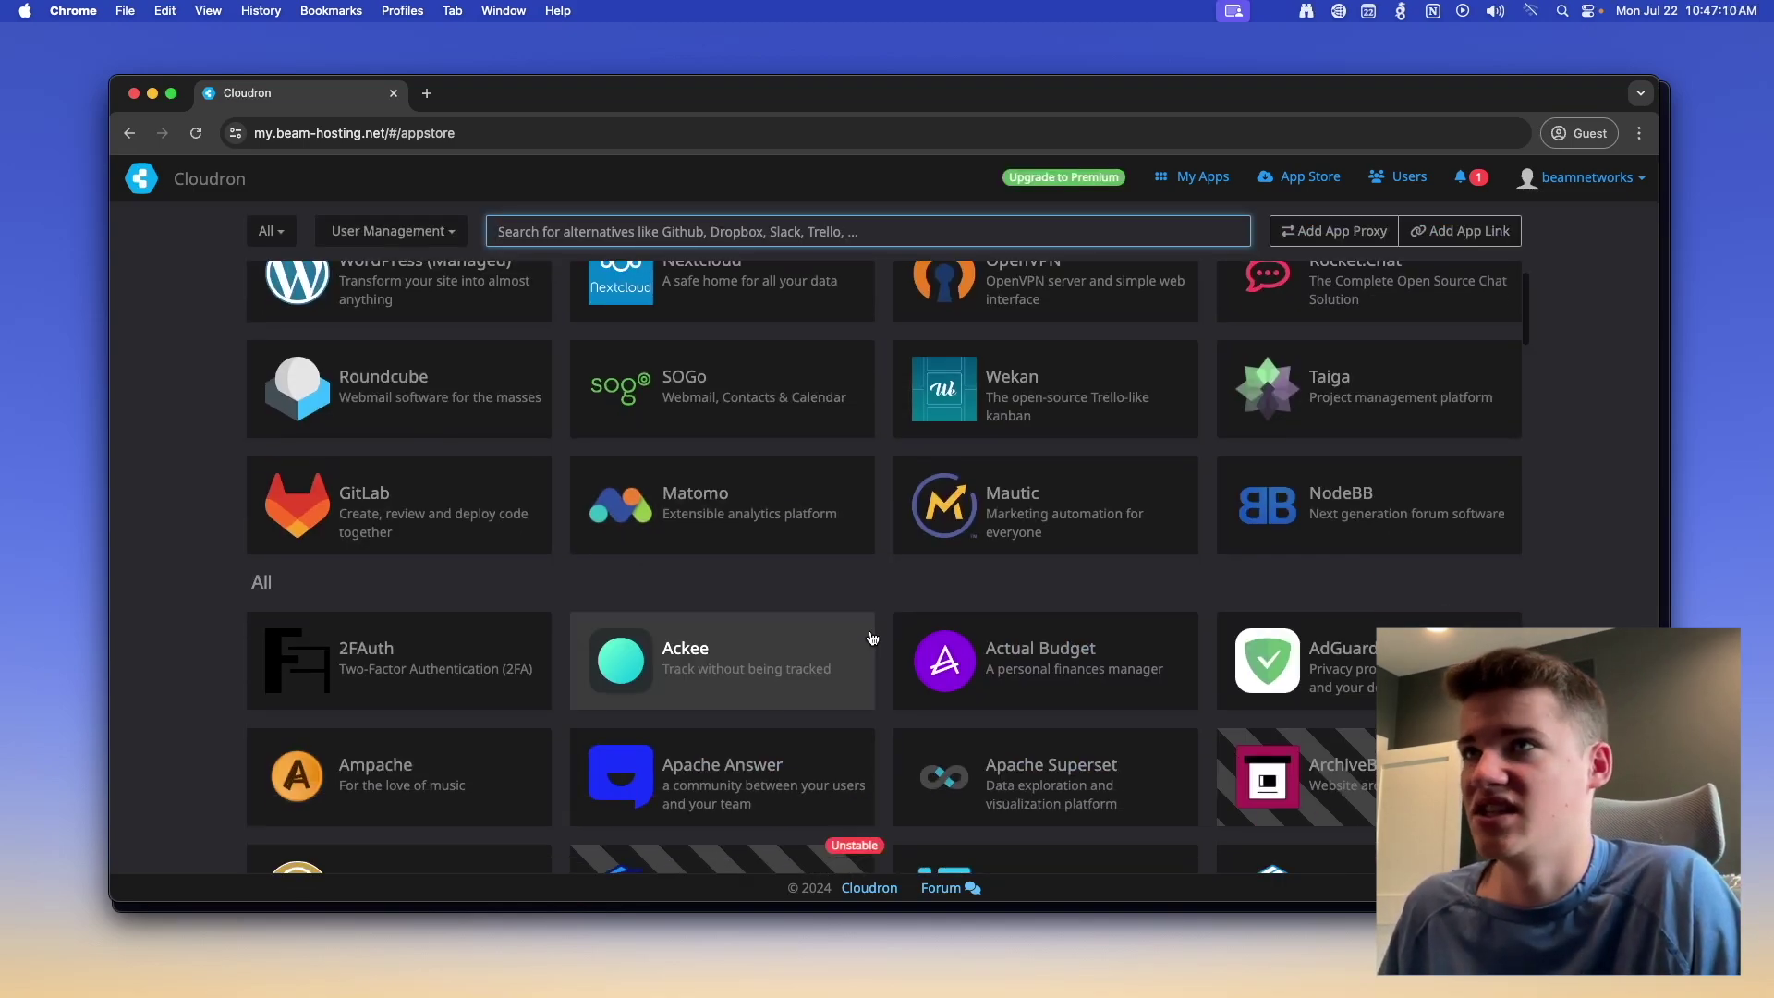
scroll(872, 637, down, 12)
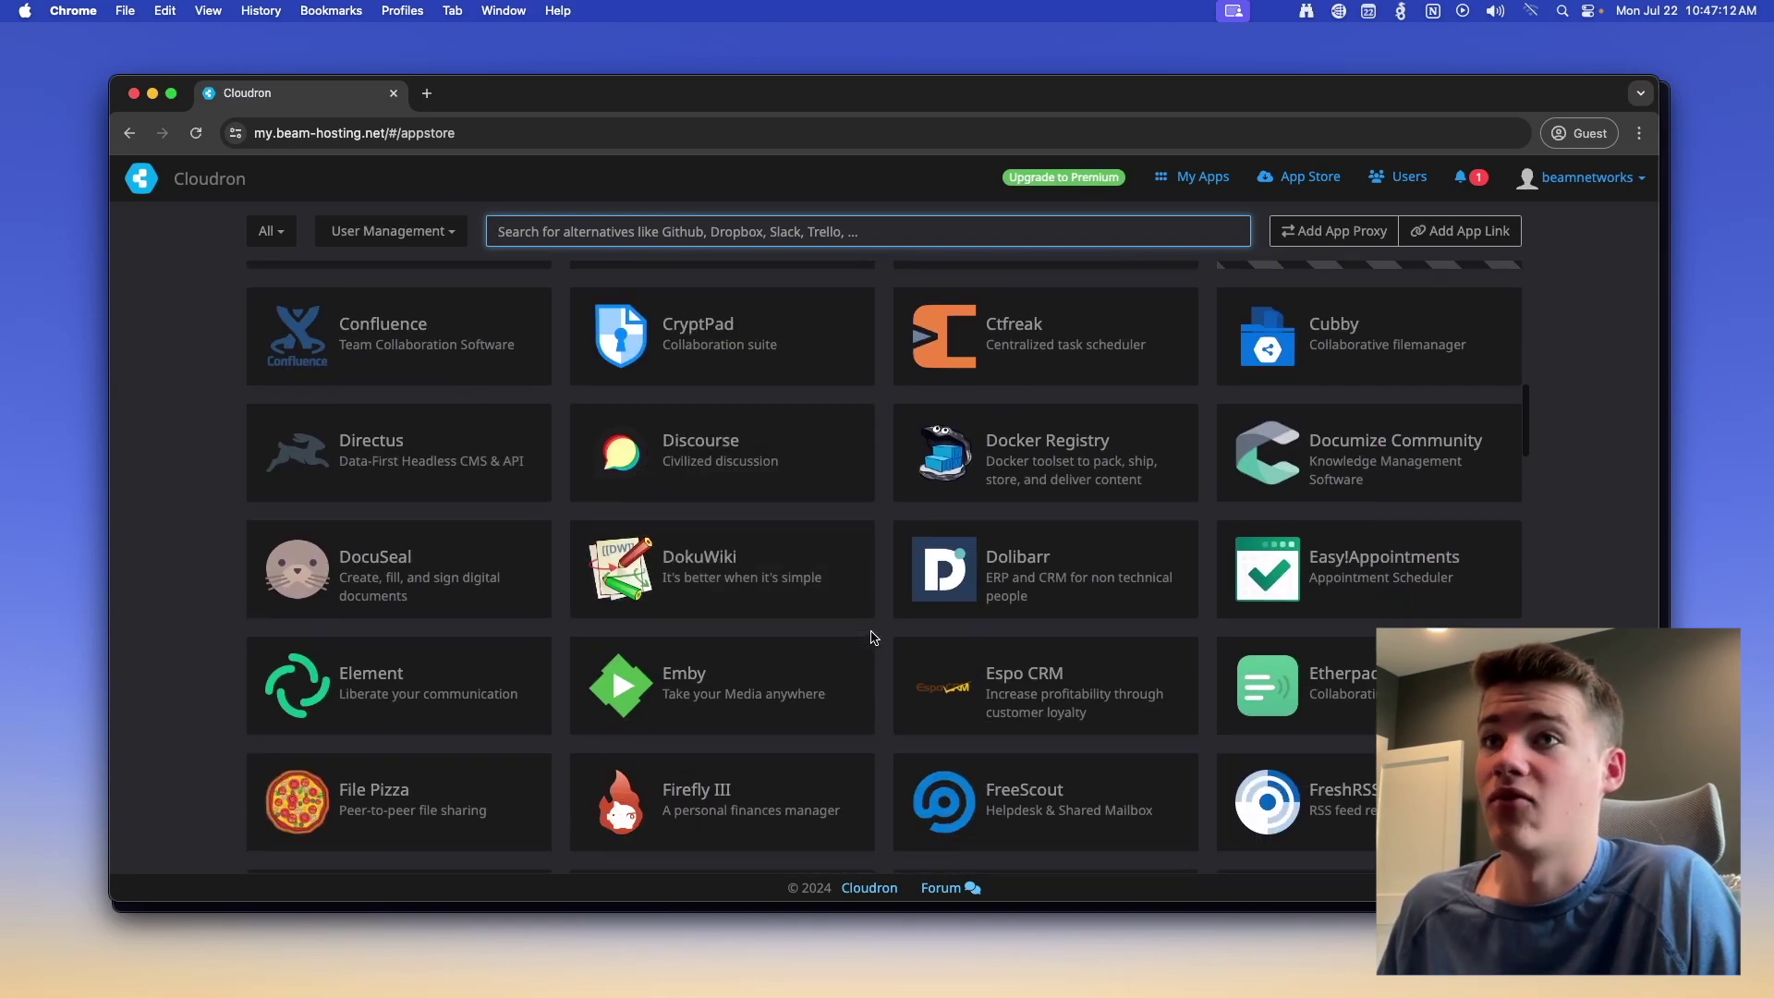
scroll(872, 637, down, 6)
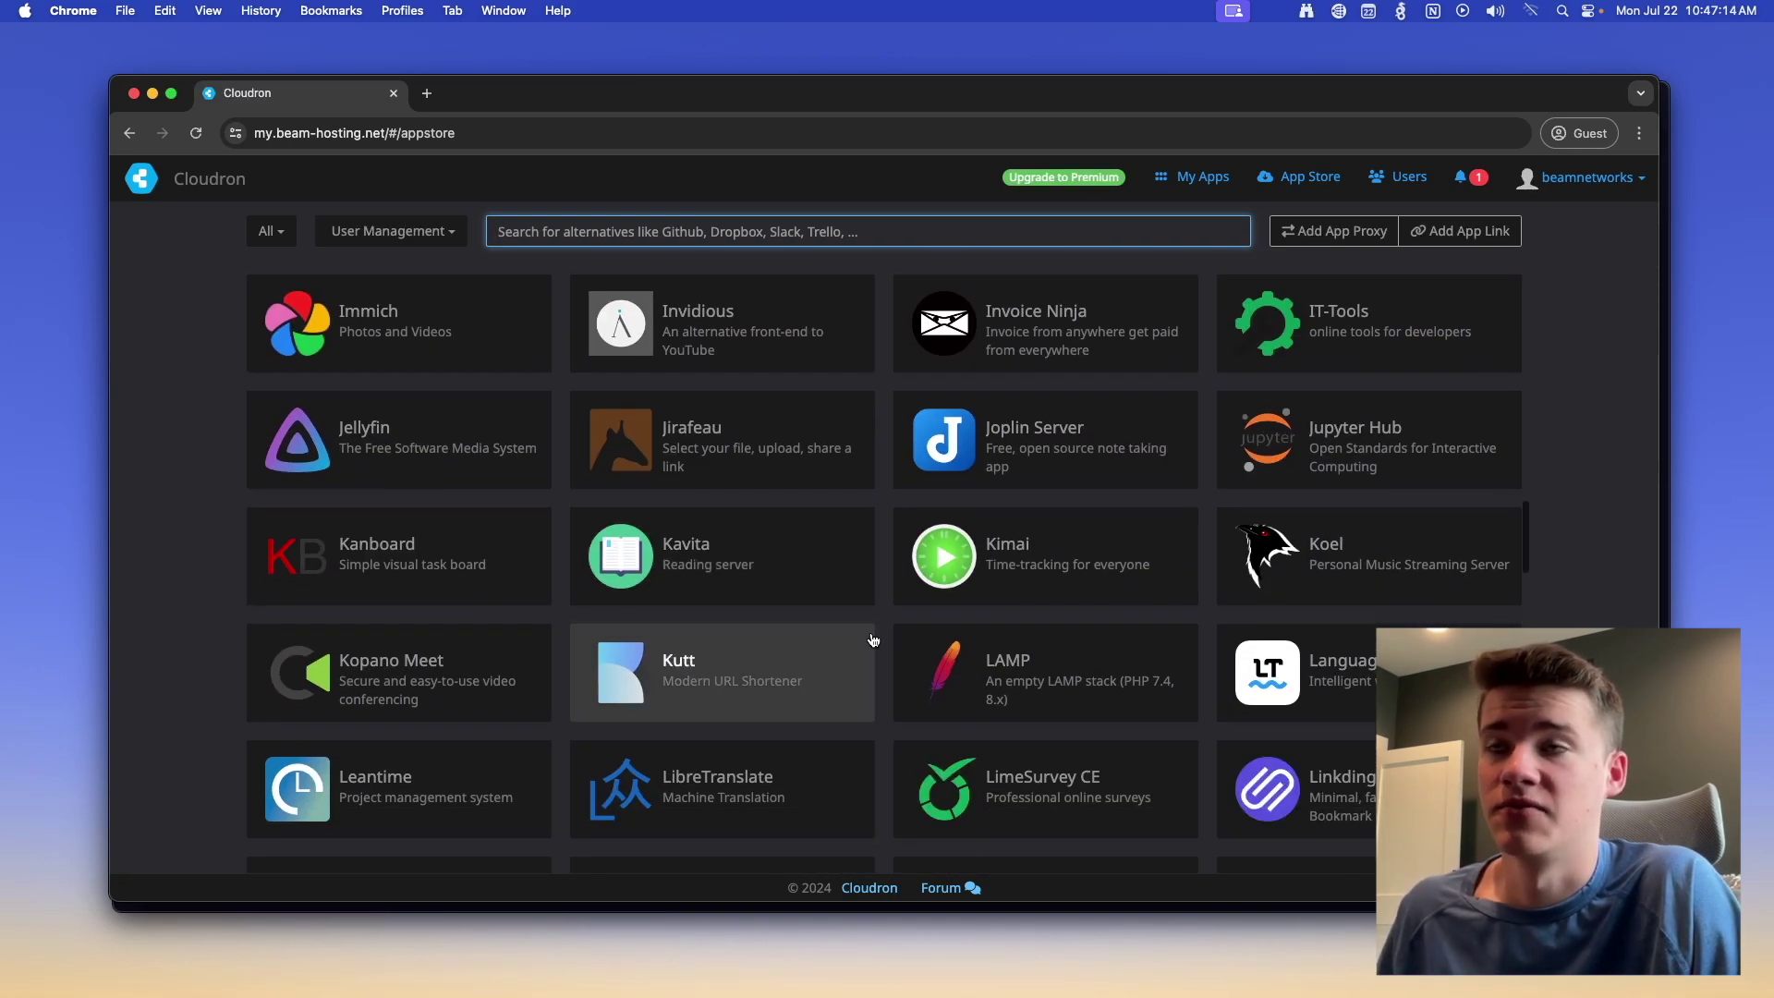
scroll(872, 637, down, 4)
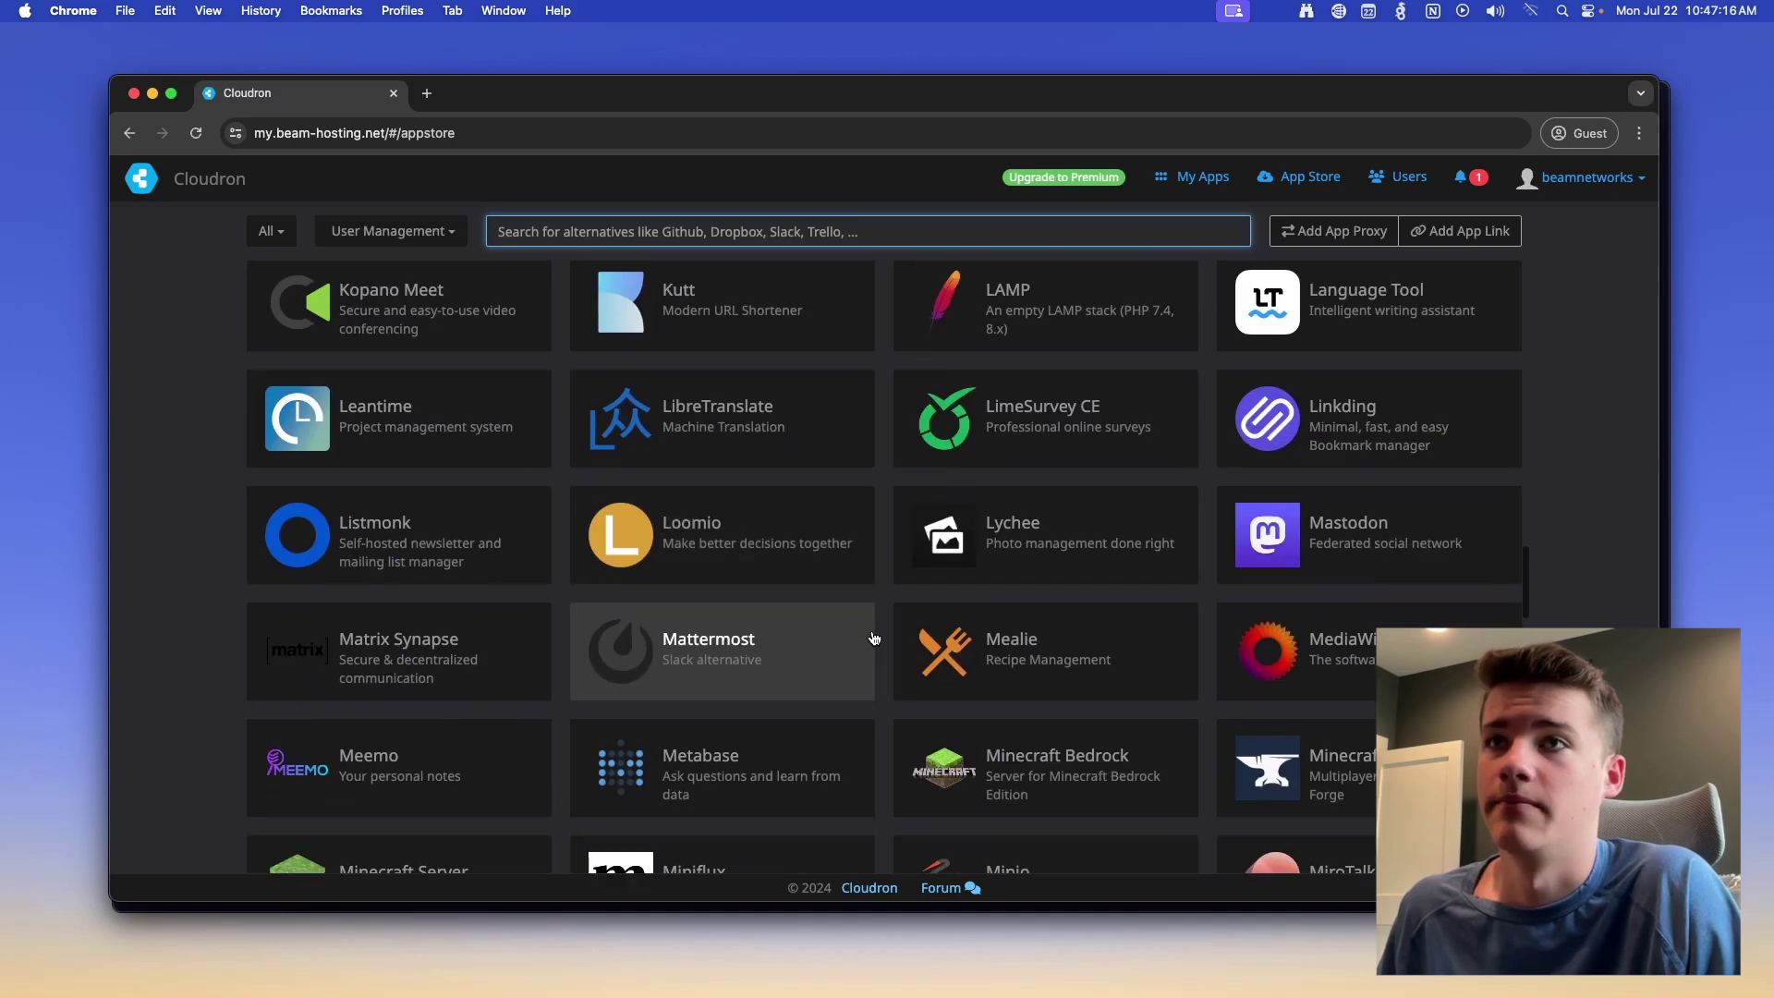
scroll(872, 637, down, 2)
scroll(872, 638, down, 5)
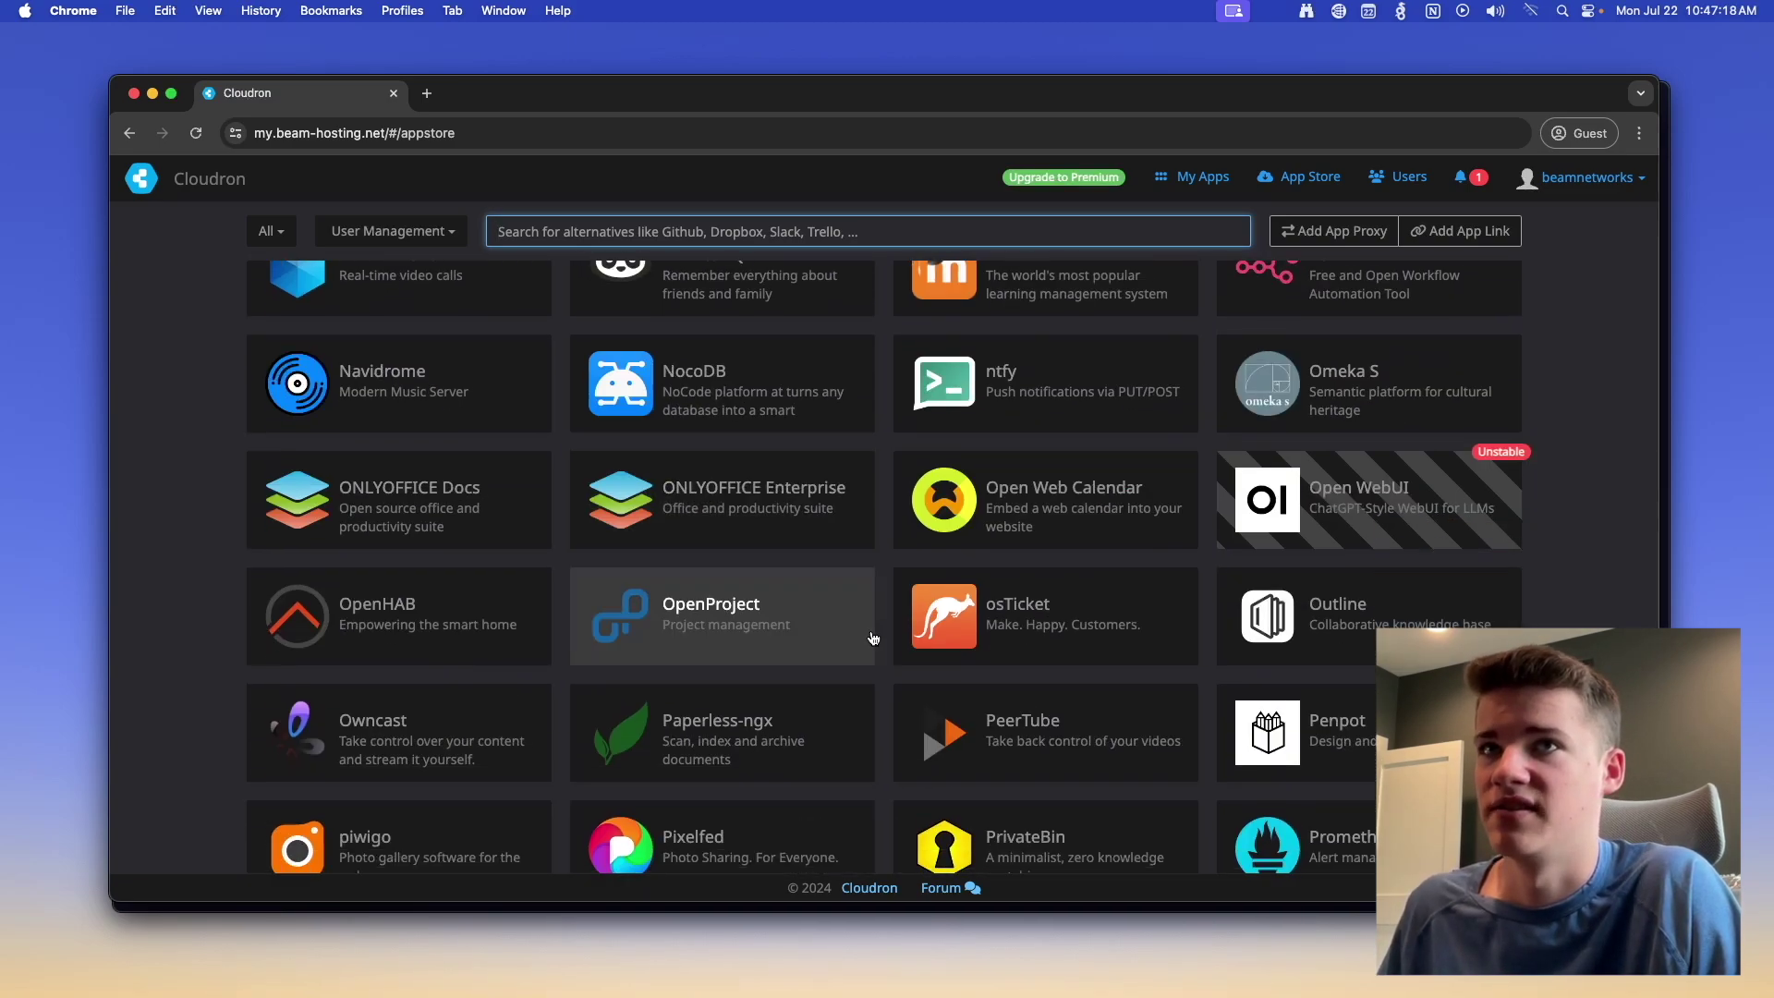
scroll(872, 637, down, 8)
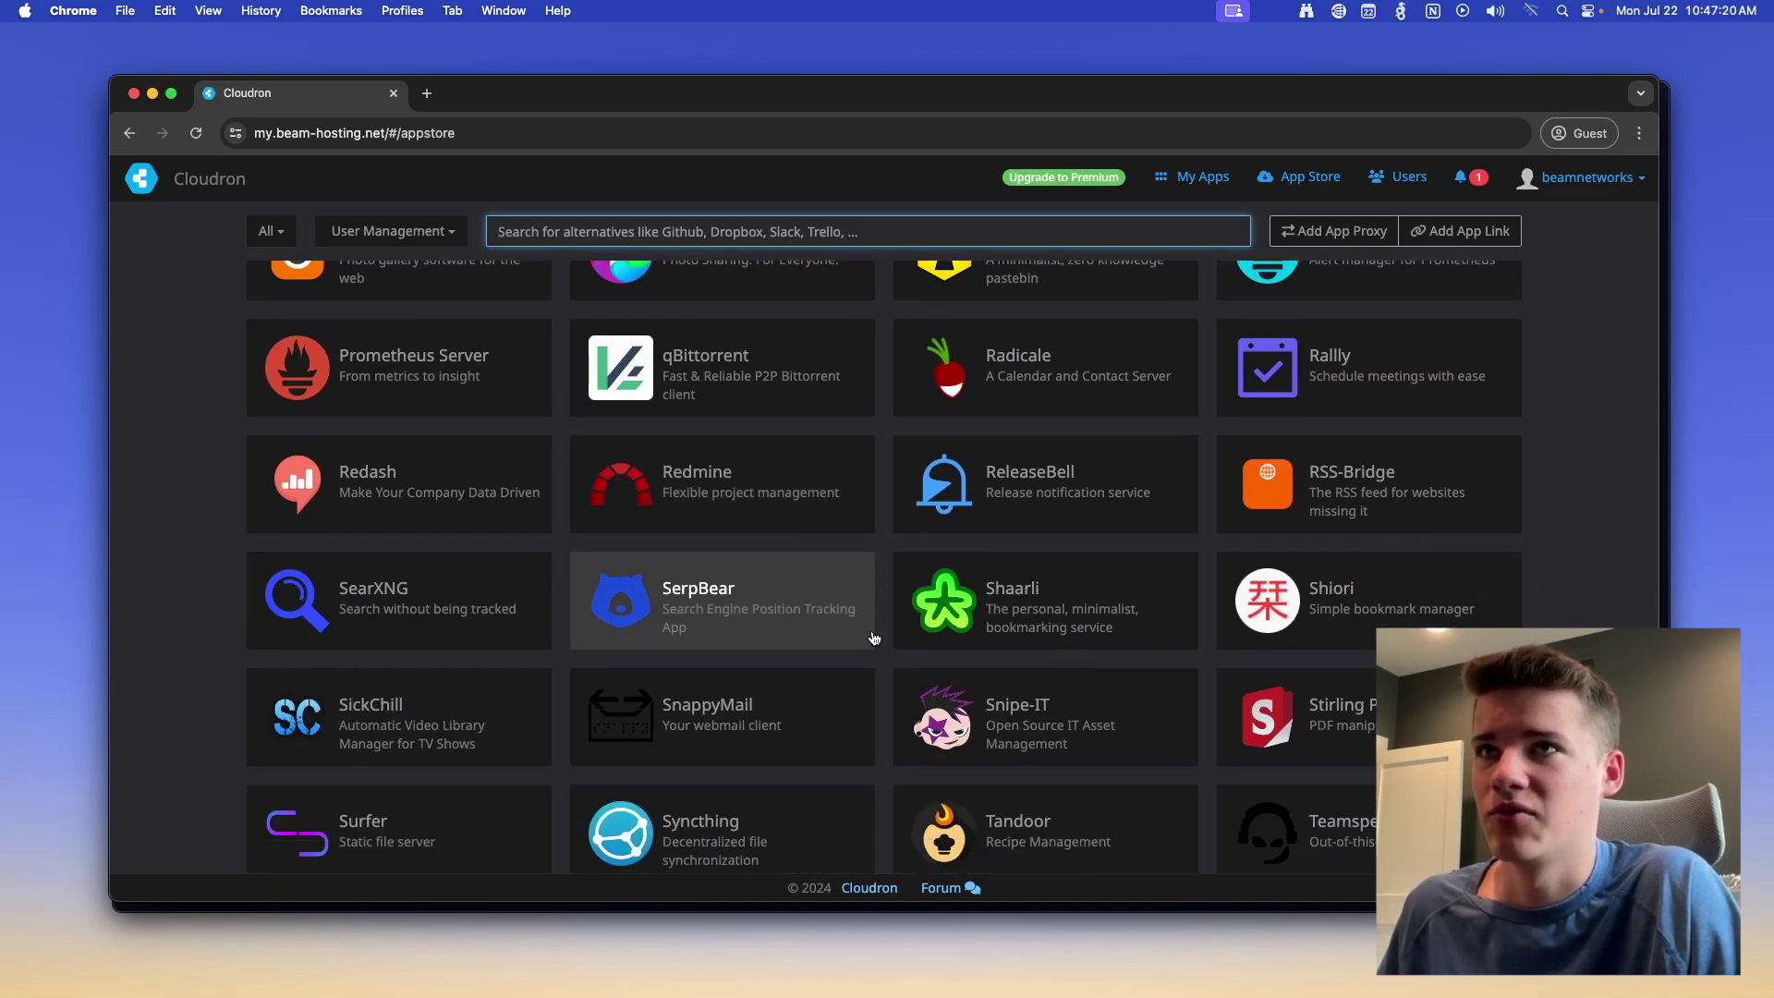
- Install Snipe-IT at location 'inventory', allowing all users from this Cloudron
click(1035, 397)
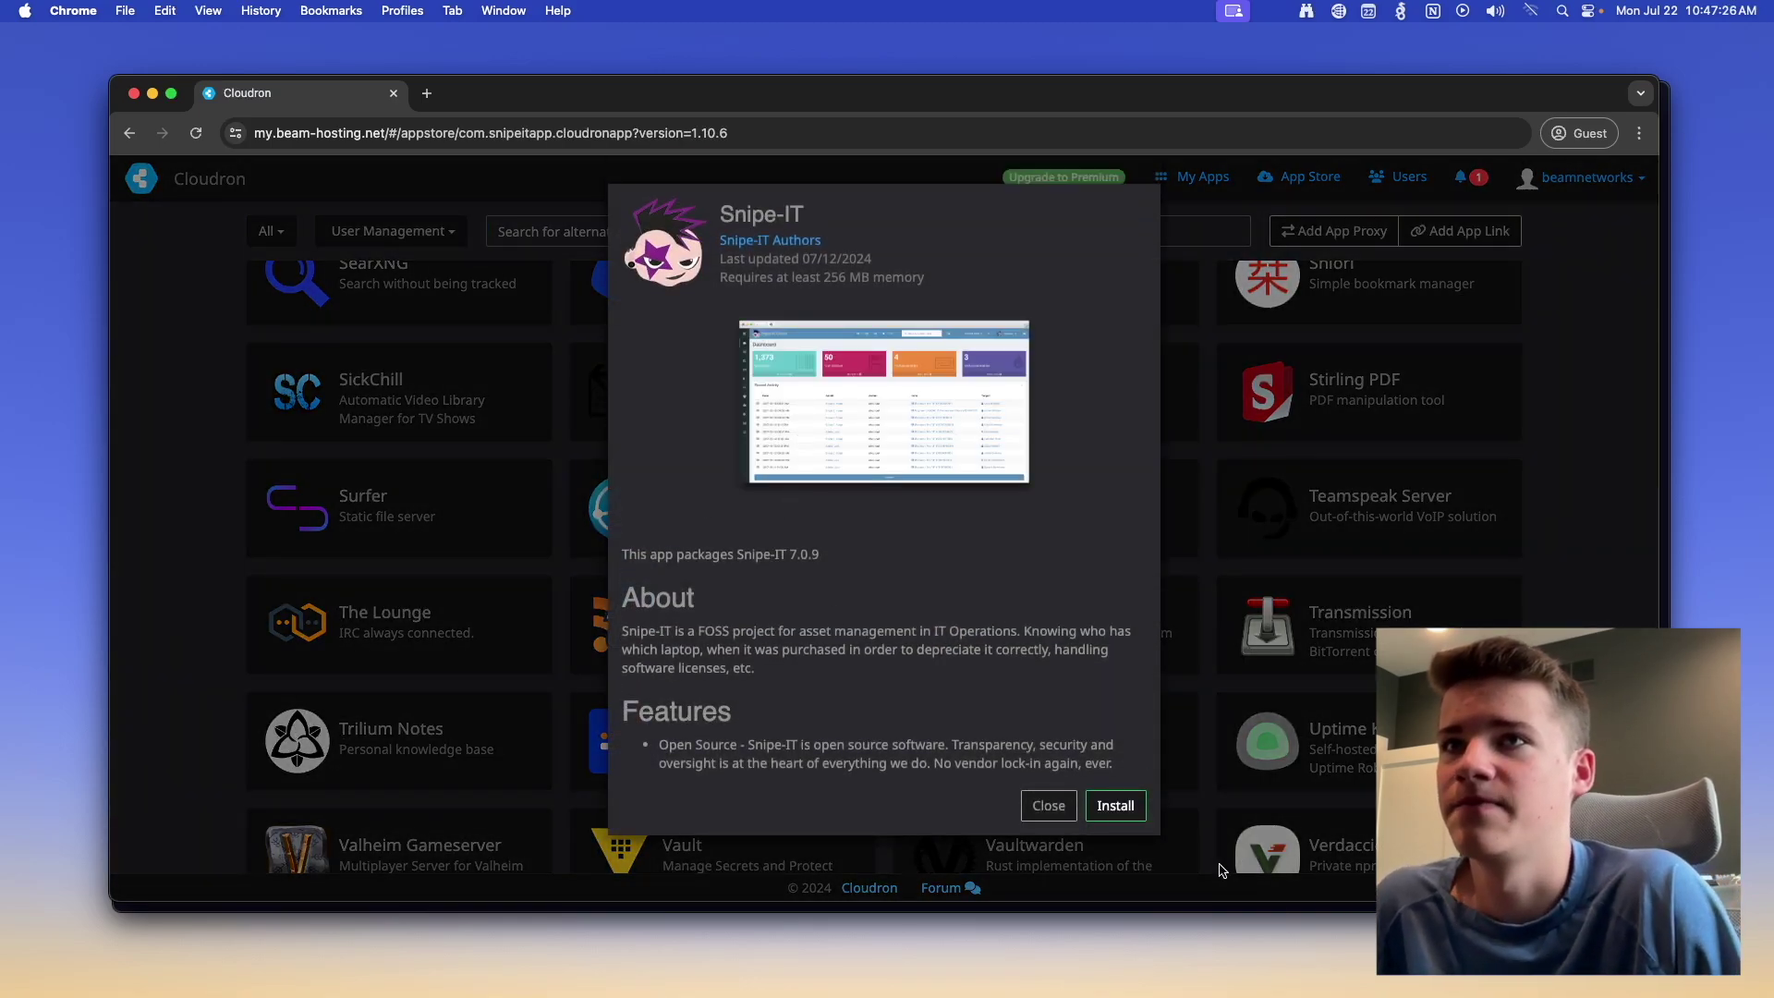
click(1116, 806)
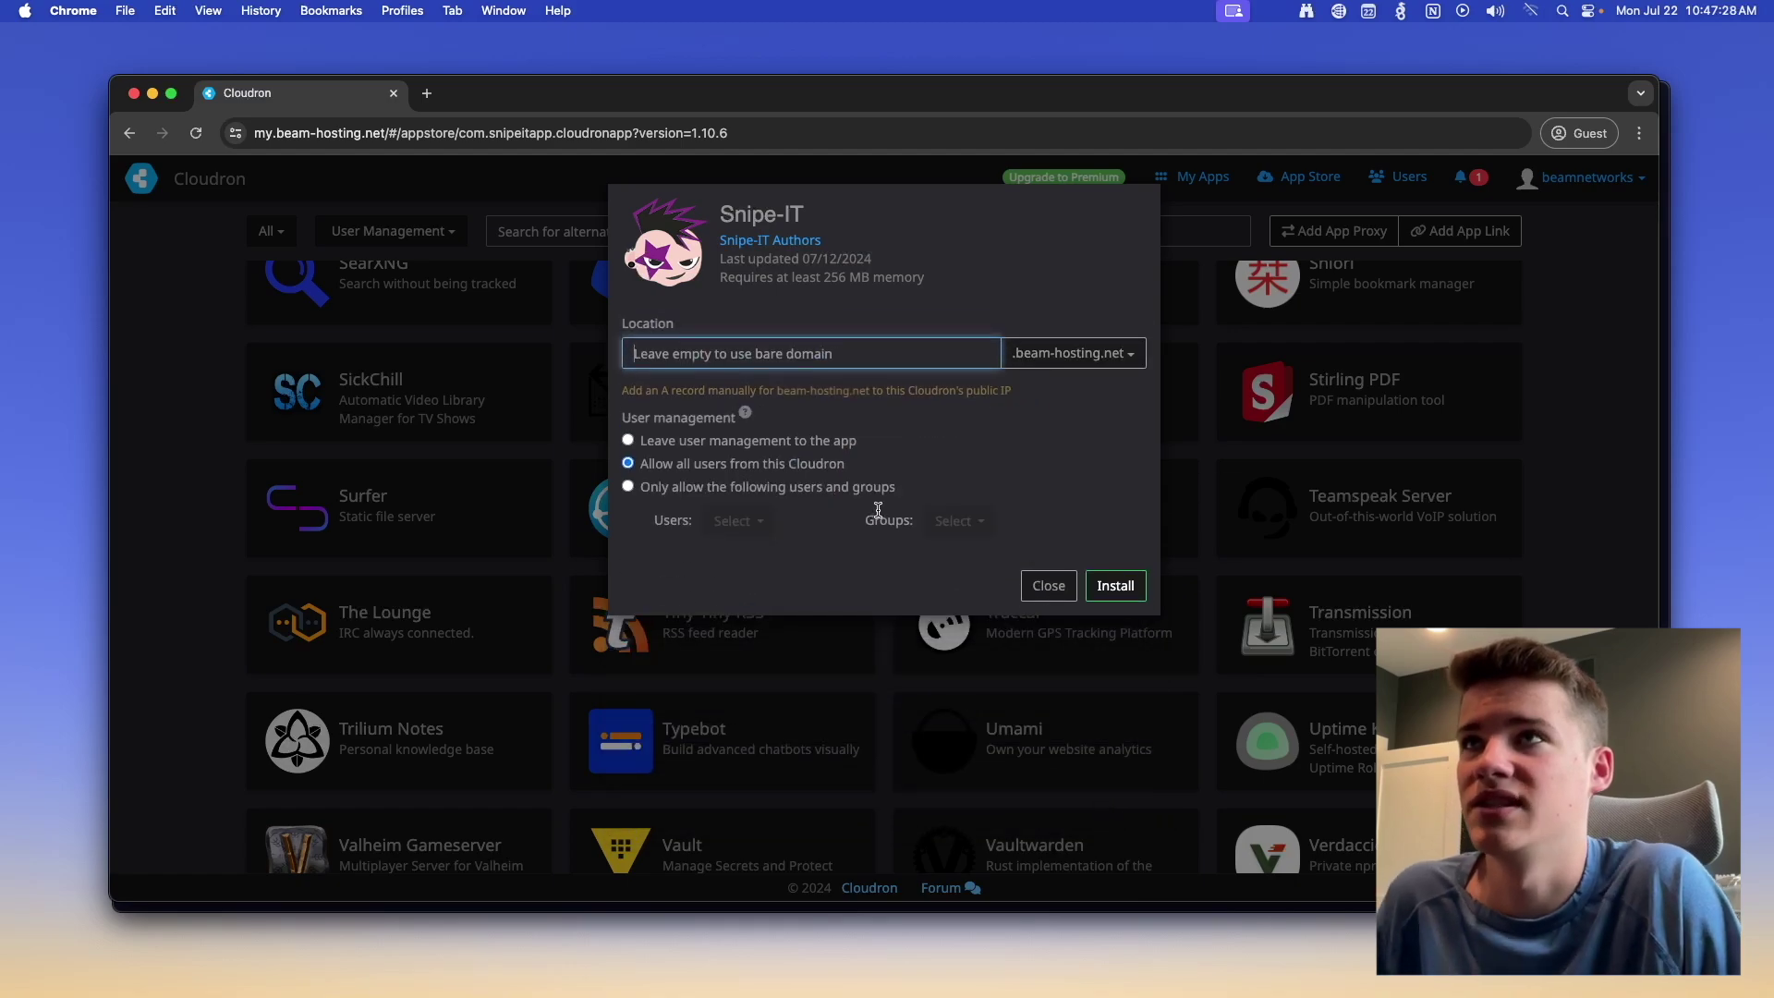
text(inventory)
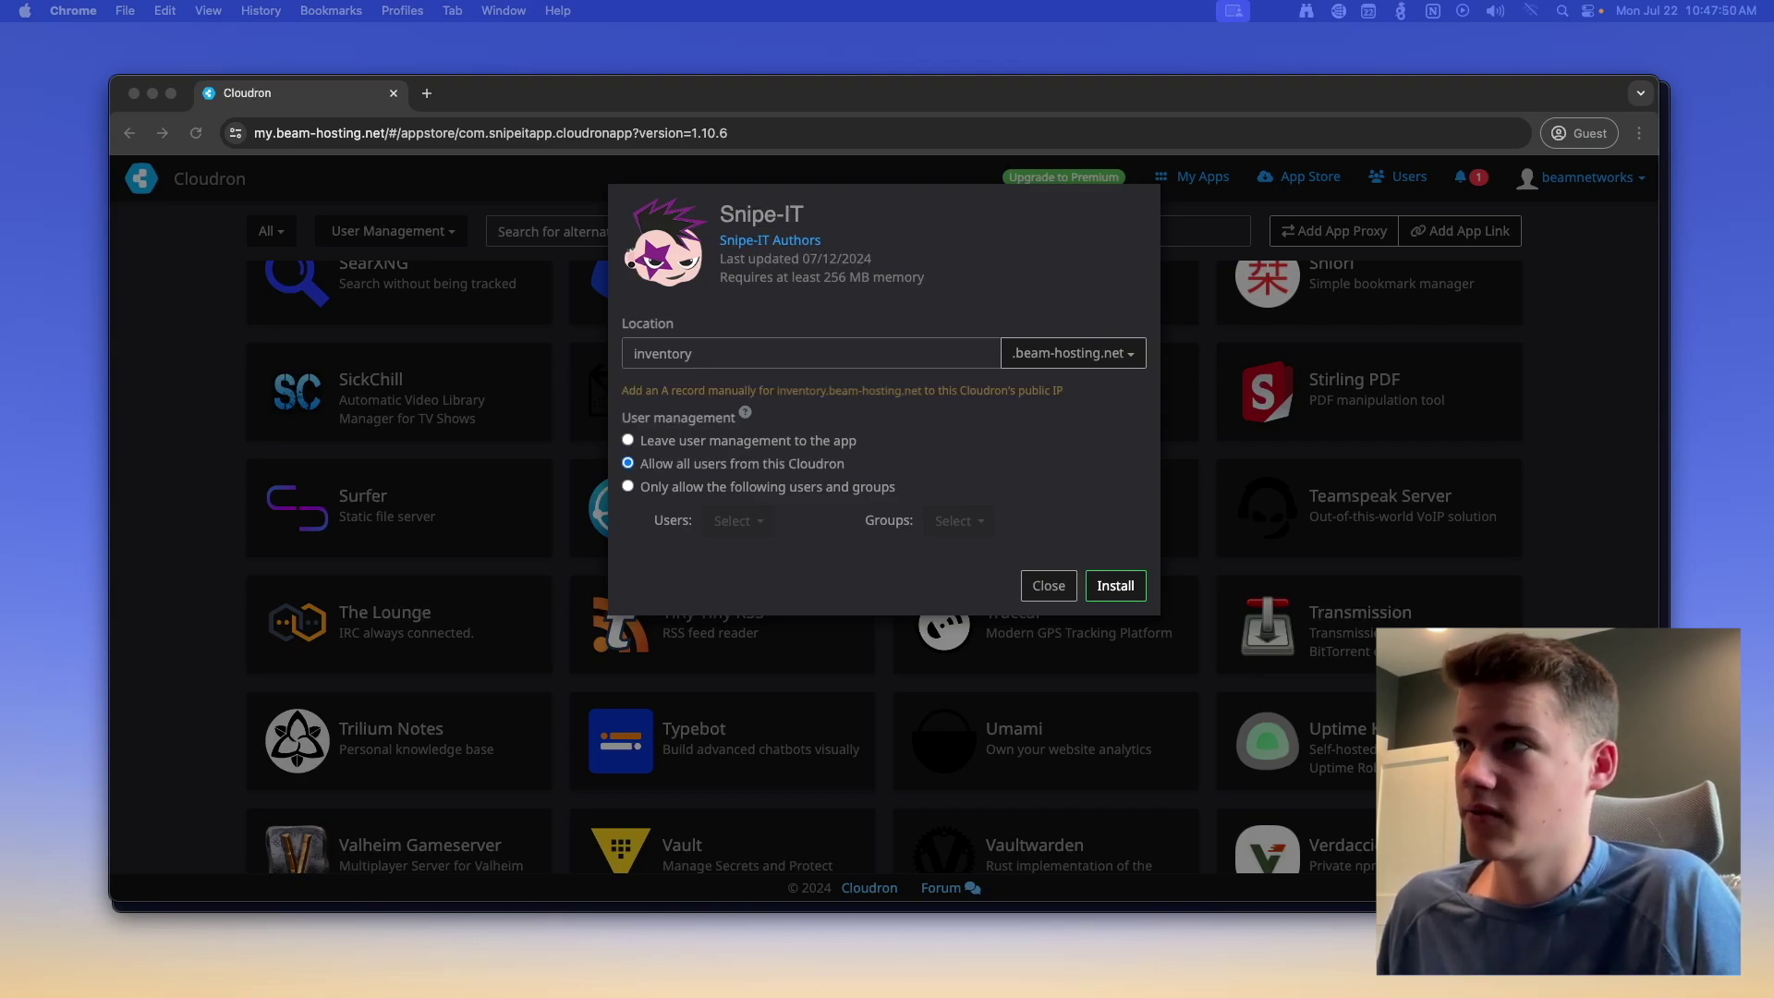
click(823, 560)
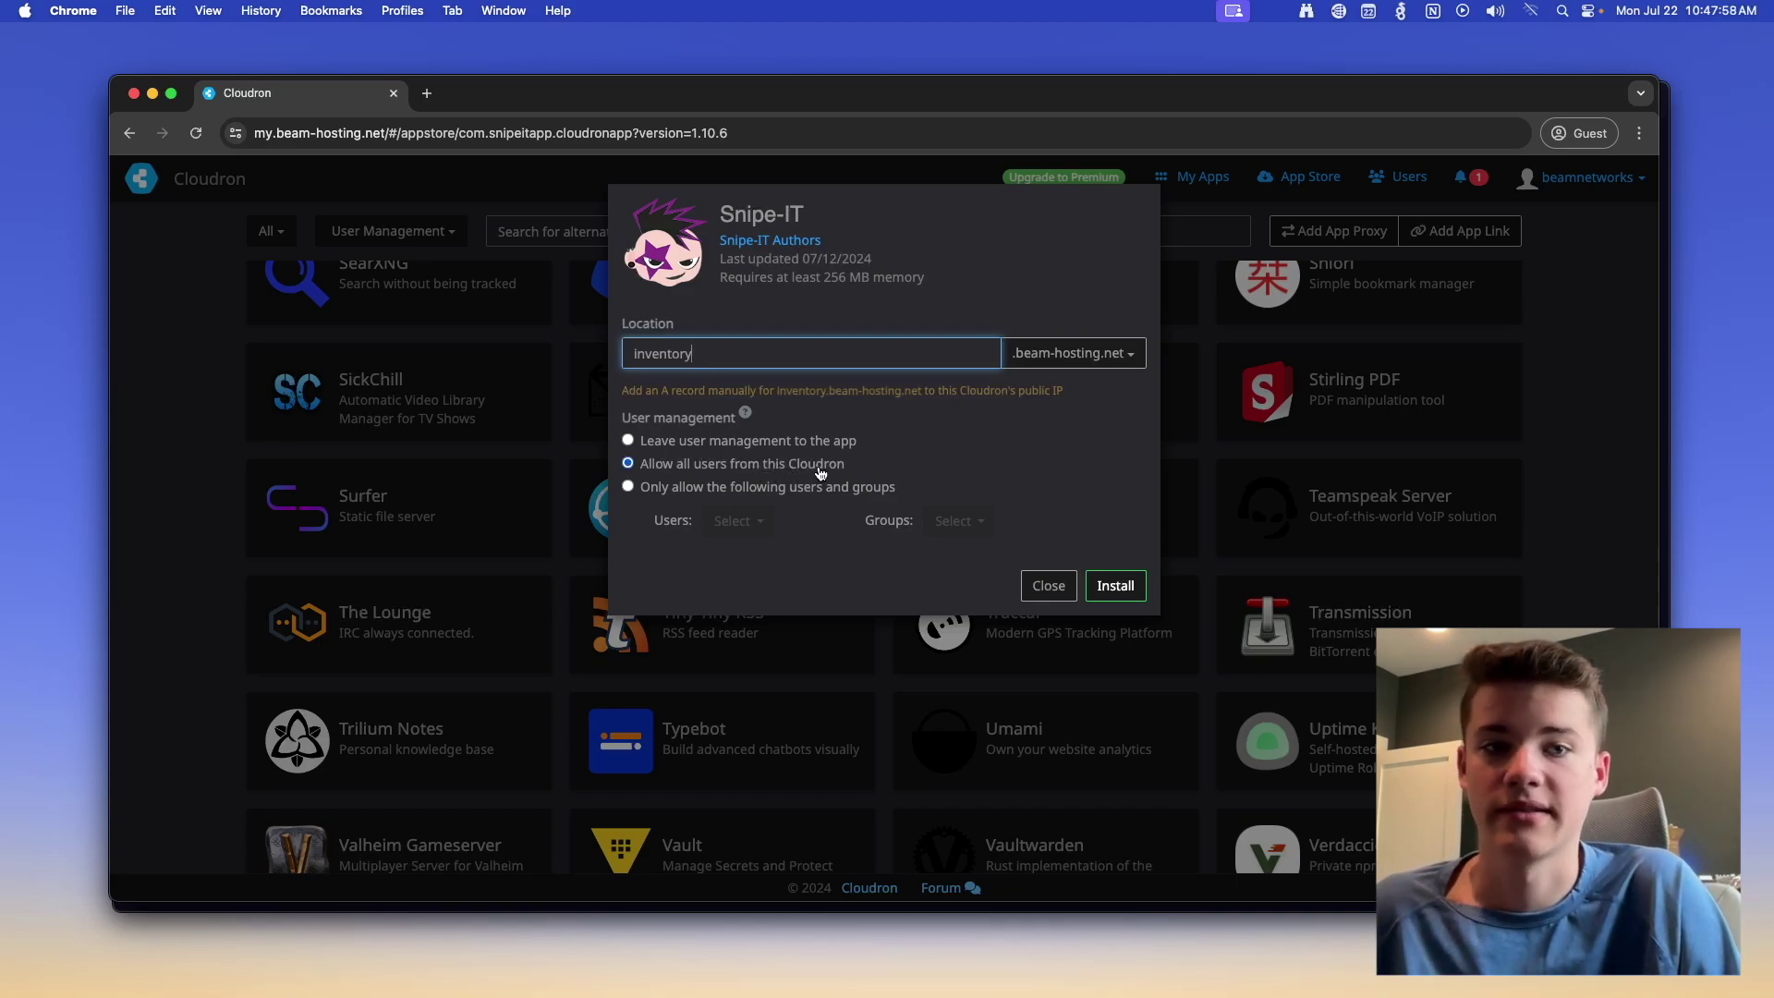
click(1115, 587)
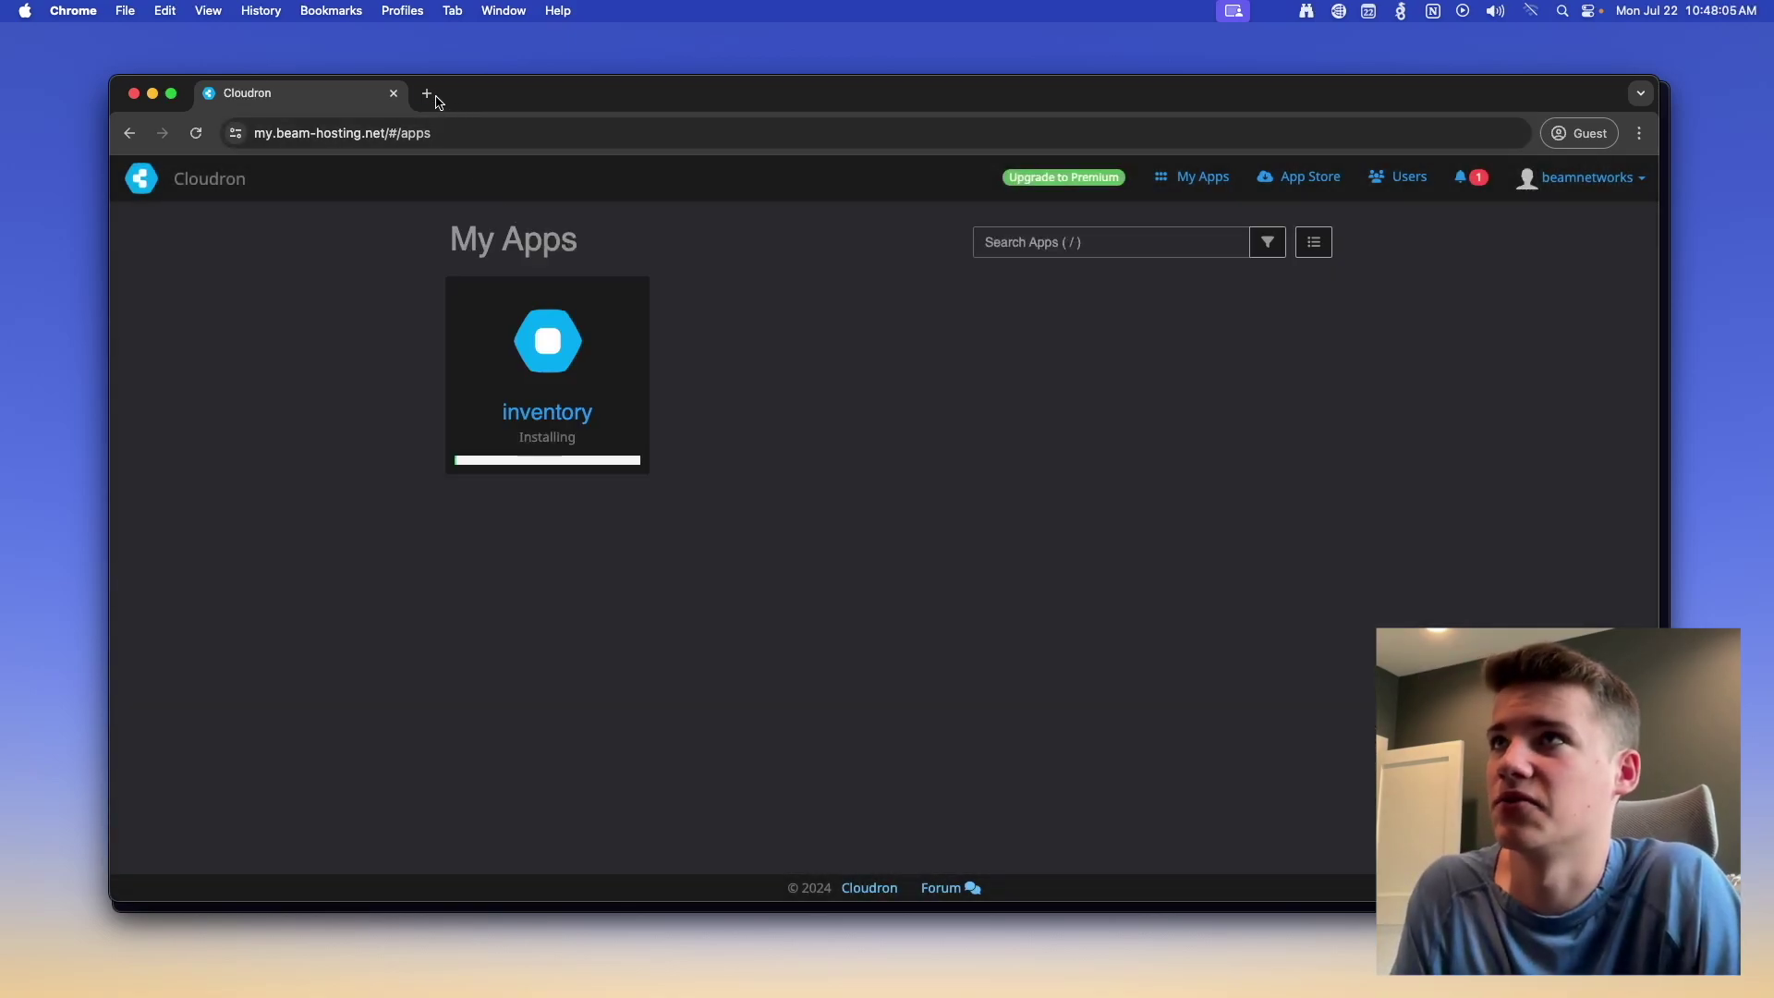
- Load inventory.beam-hosting.net in a new browser tab
click(426, 94)
text(inventory.beam-hso)
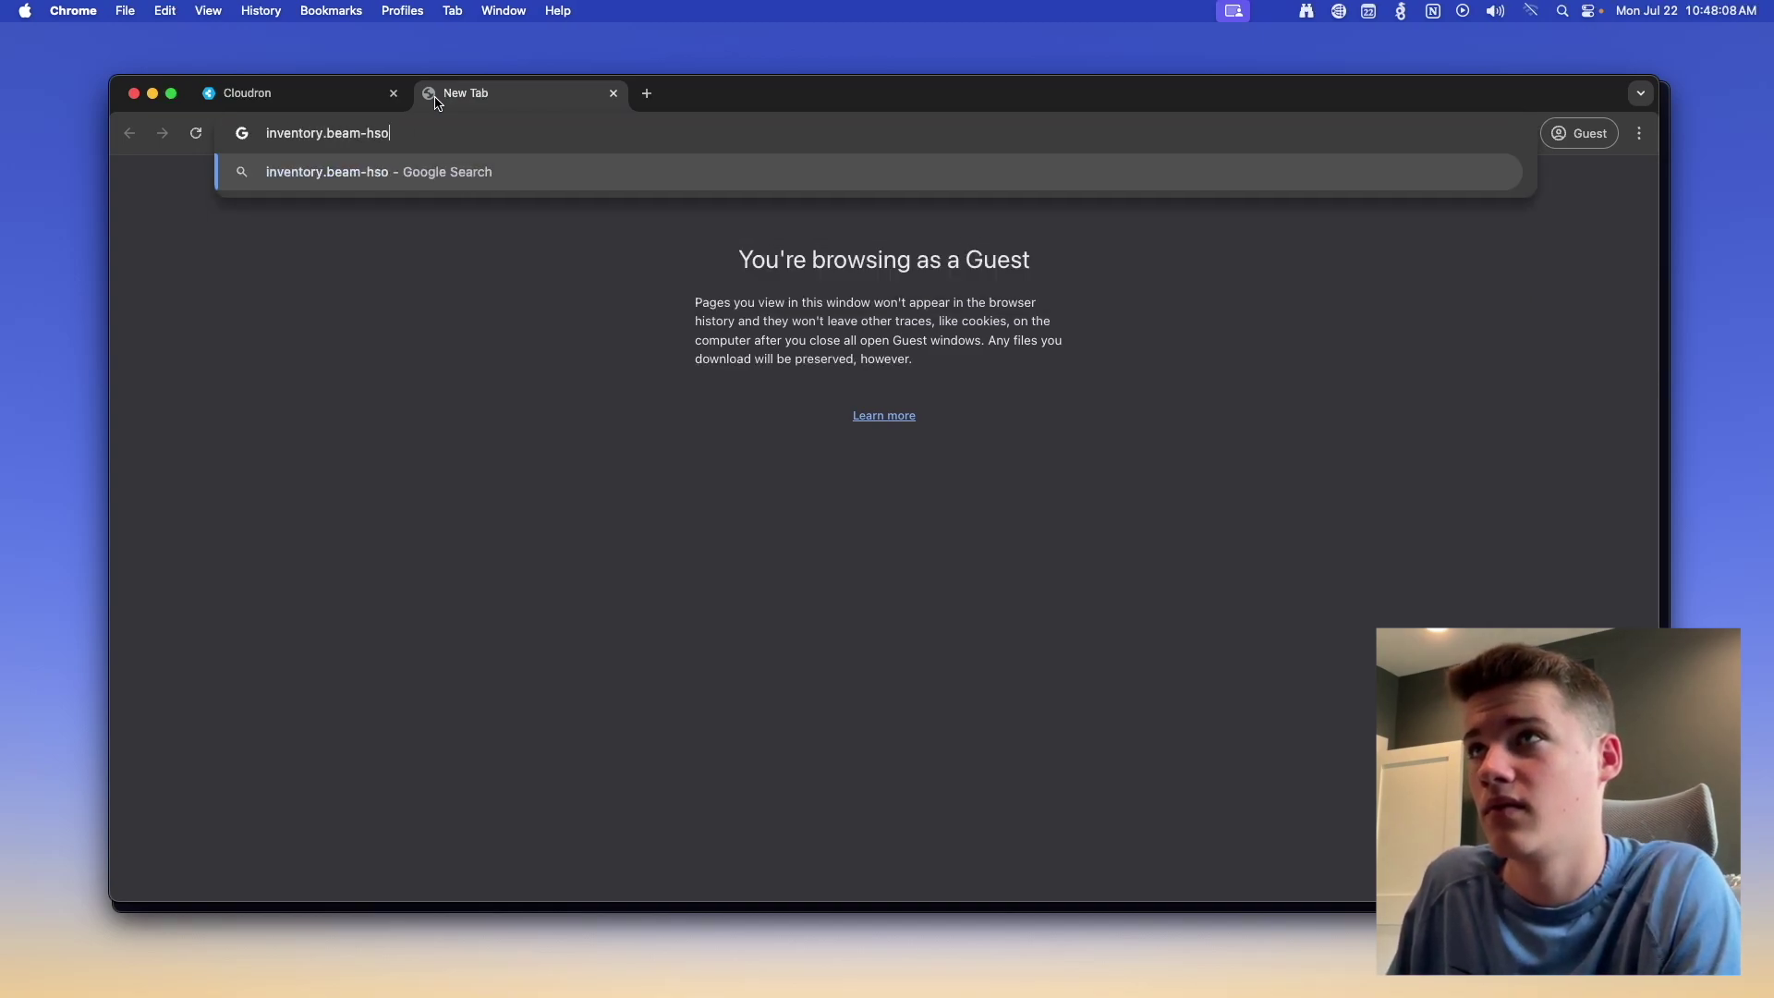
key(BackSpace)
key(BackSpace)
text(osting.co)
key(Return)
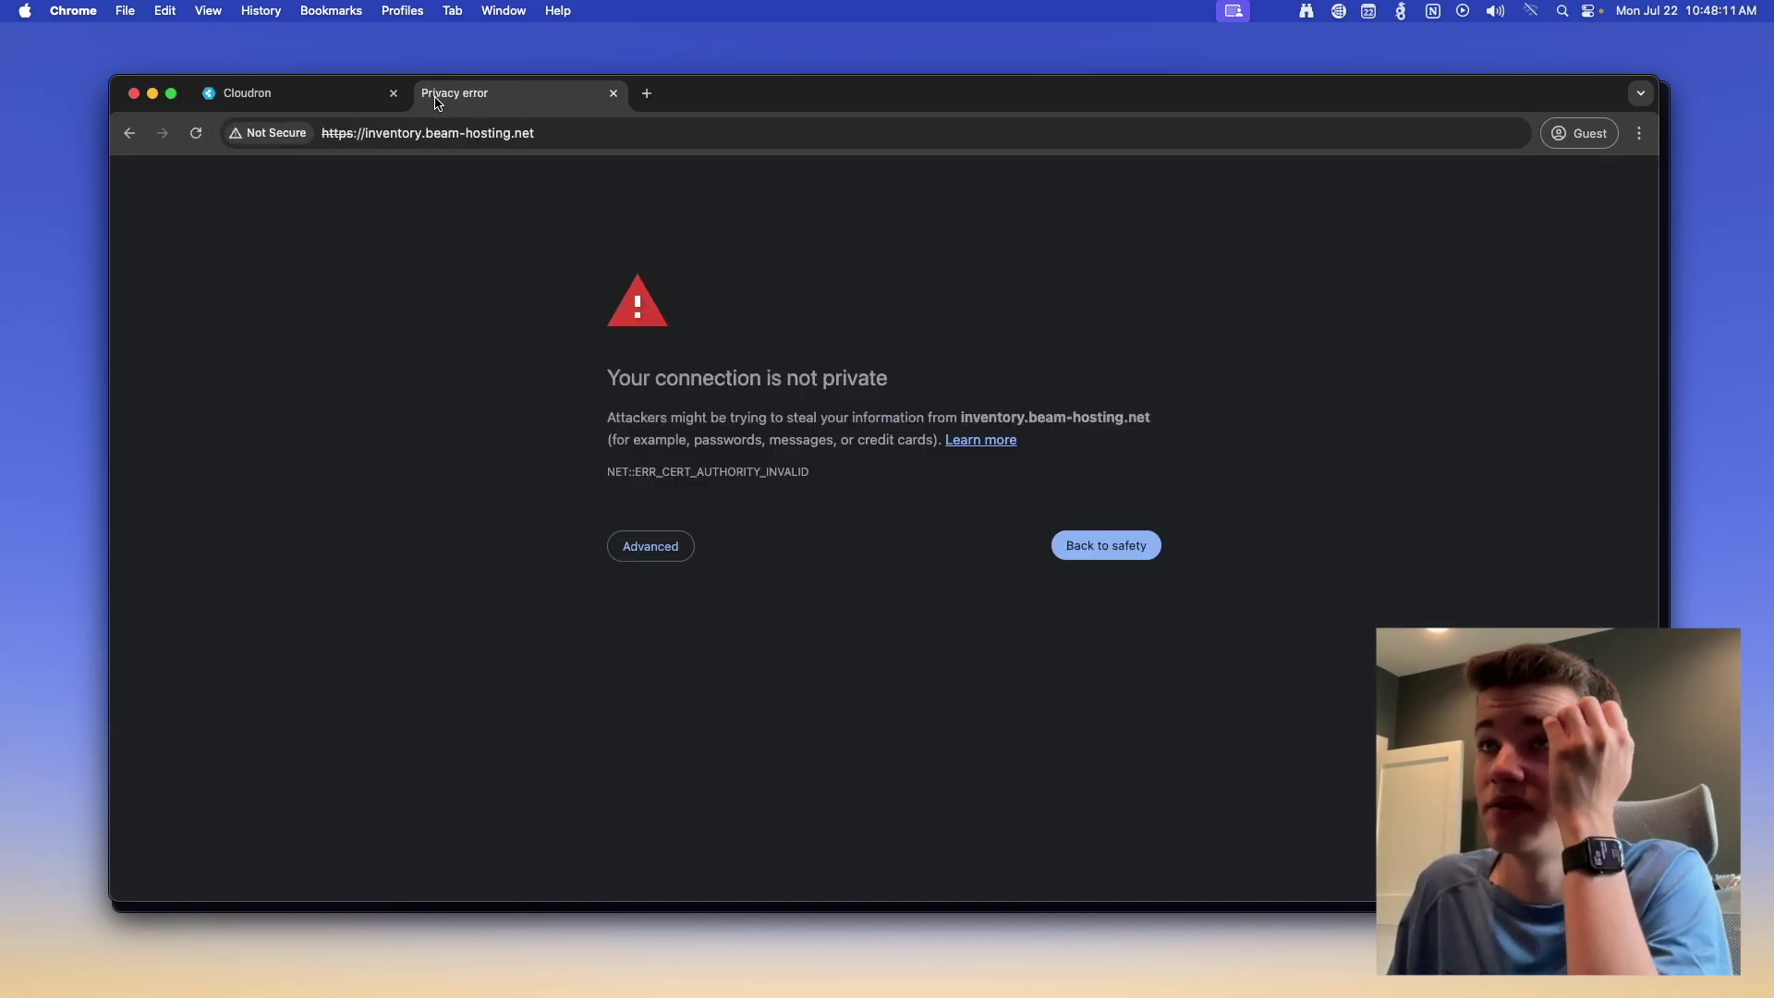
- Proceed past the certificate warning, close the duplicate tab, and open the inventory app's info page
click(684, 554)
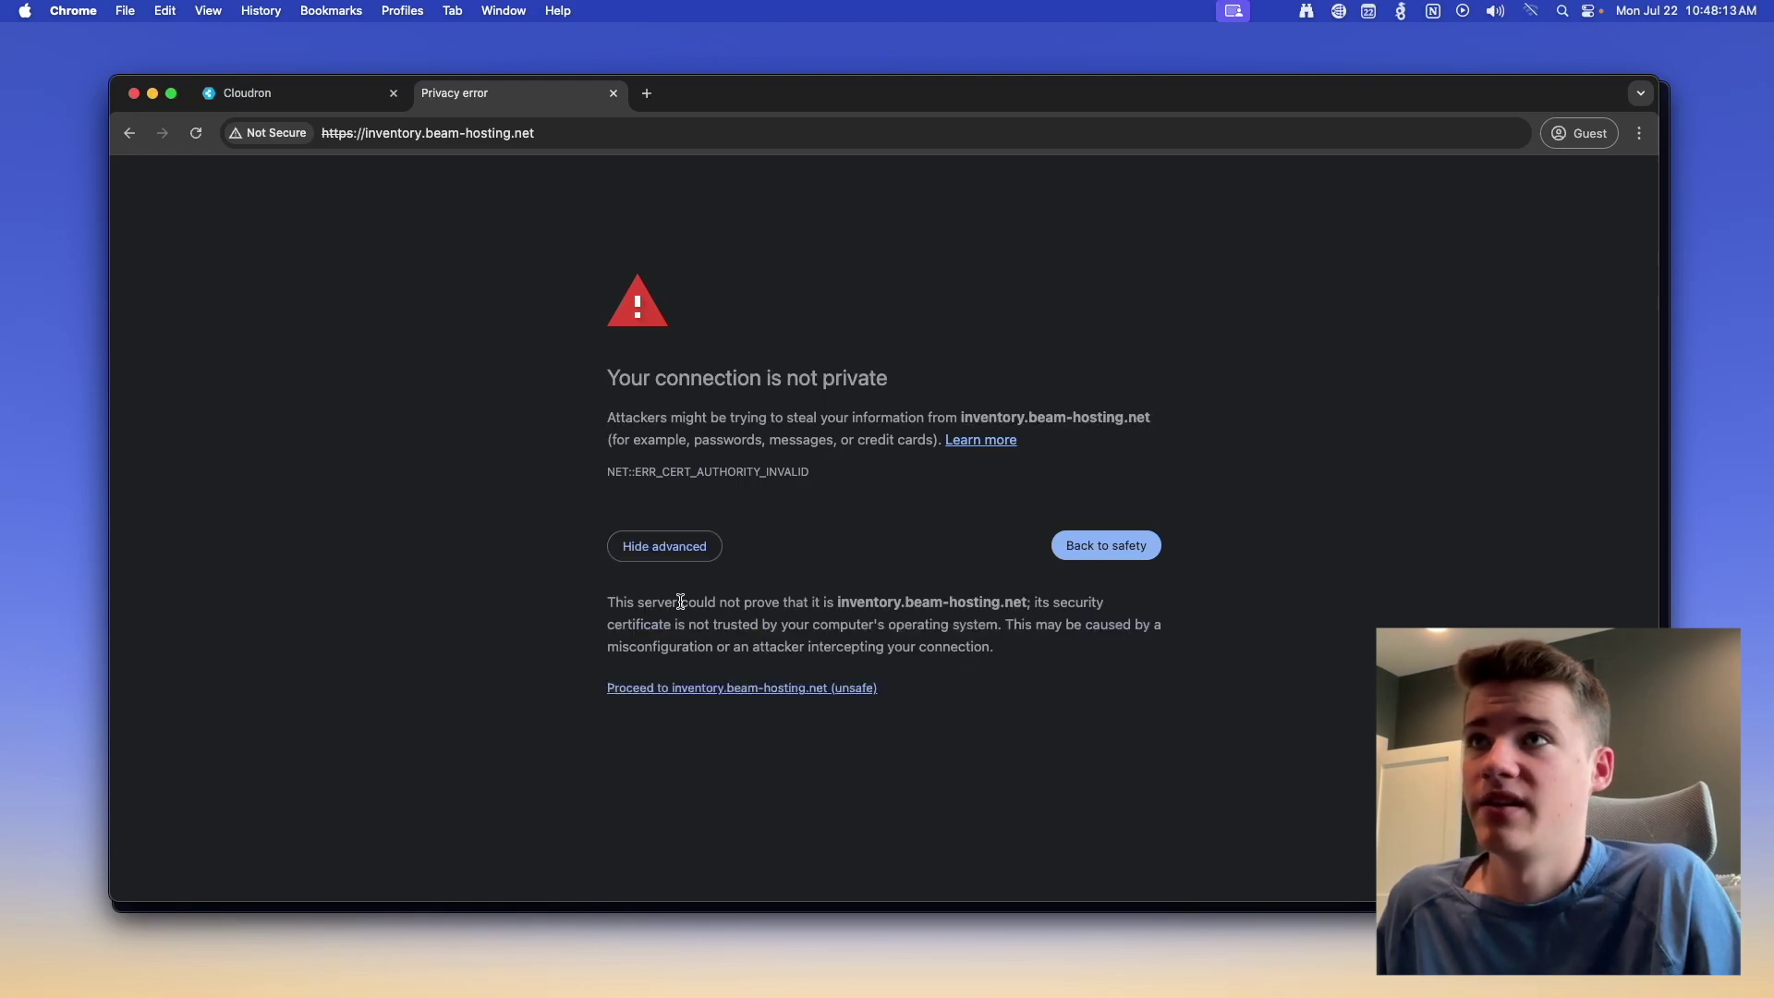
click(694, 686)
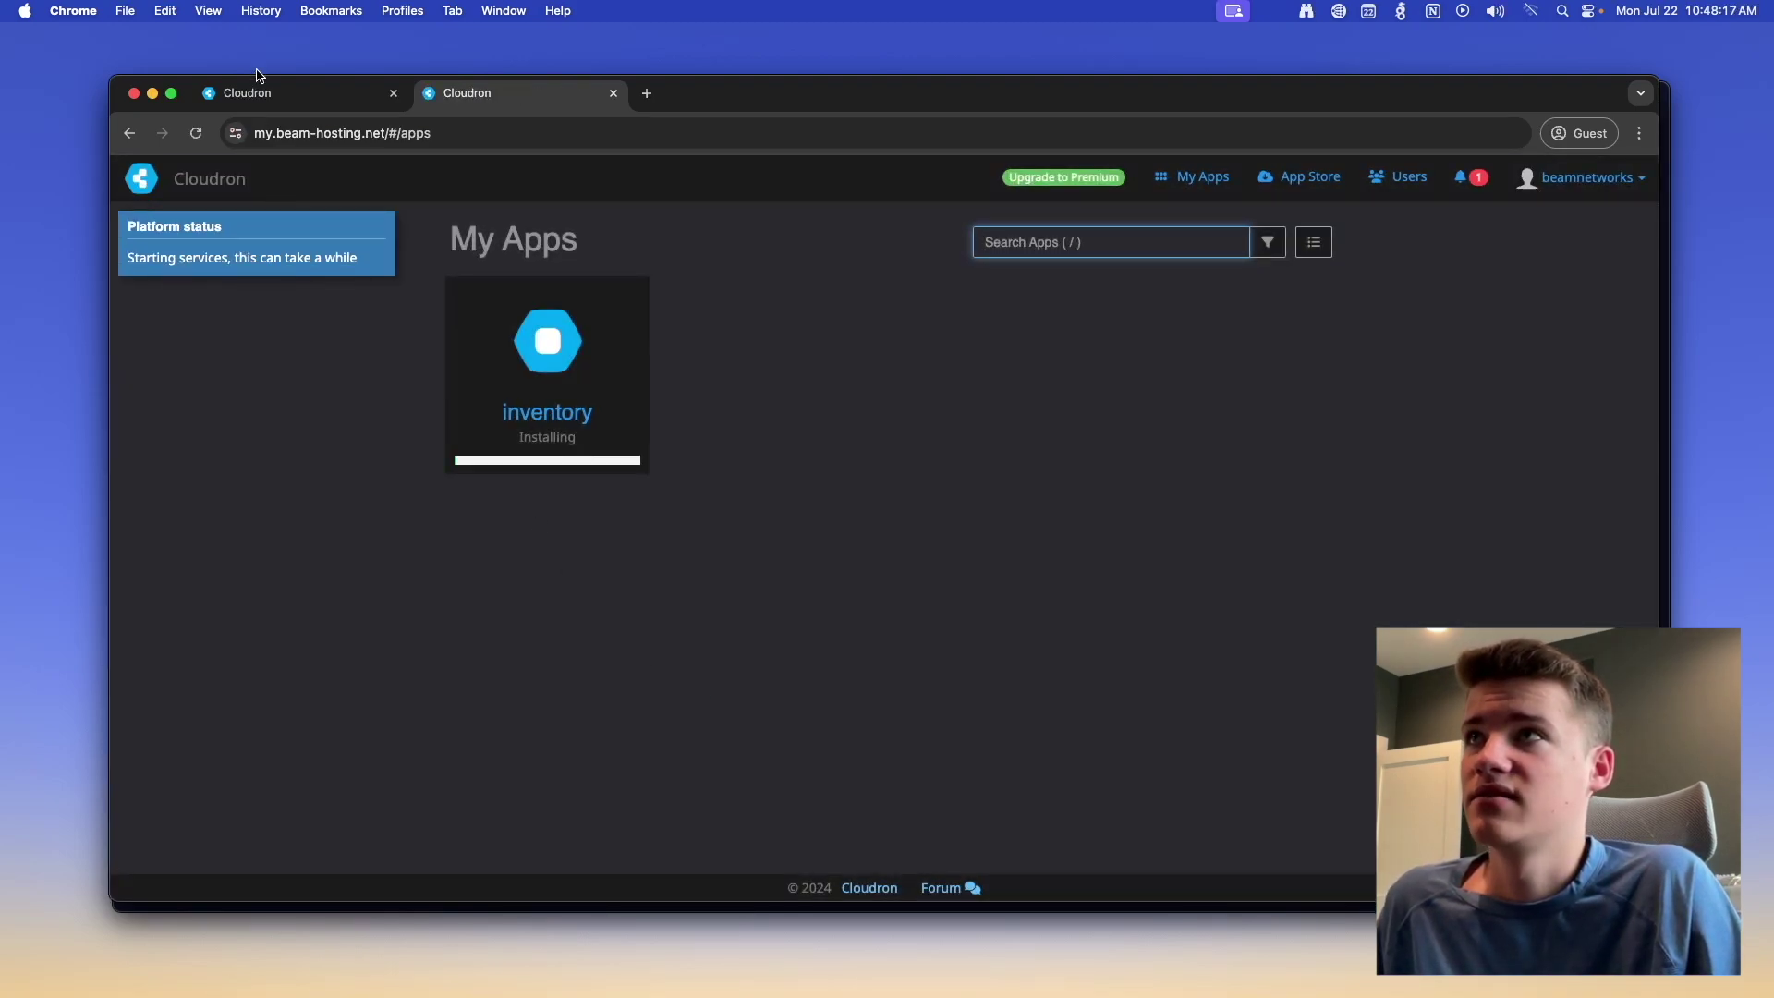
click(612, 92)
click(626, 296)
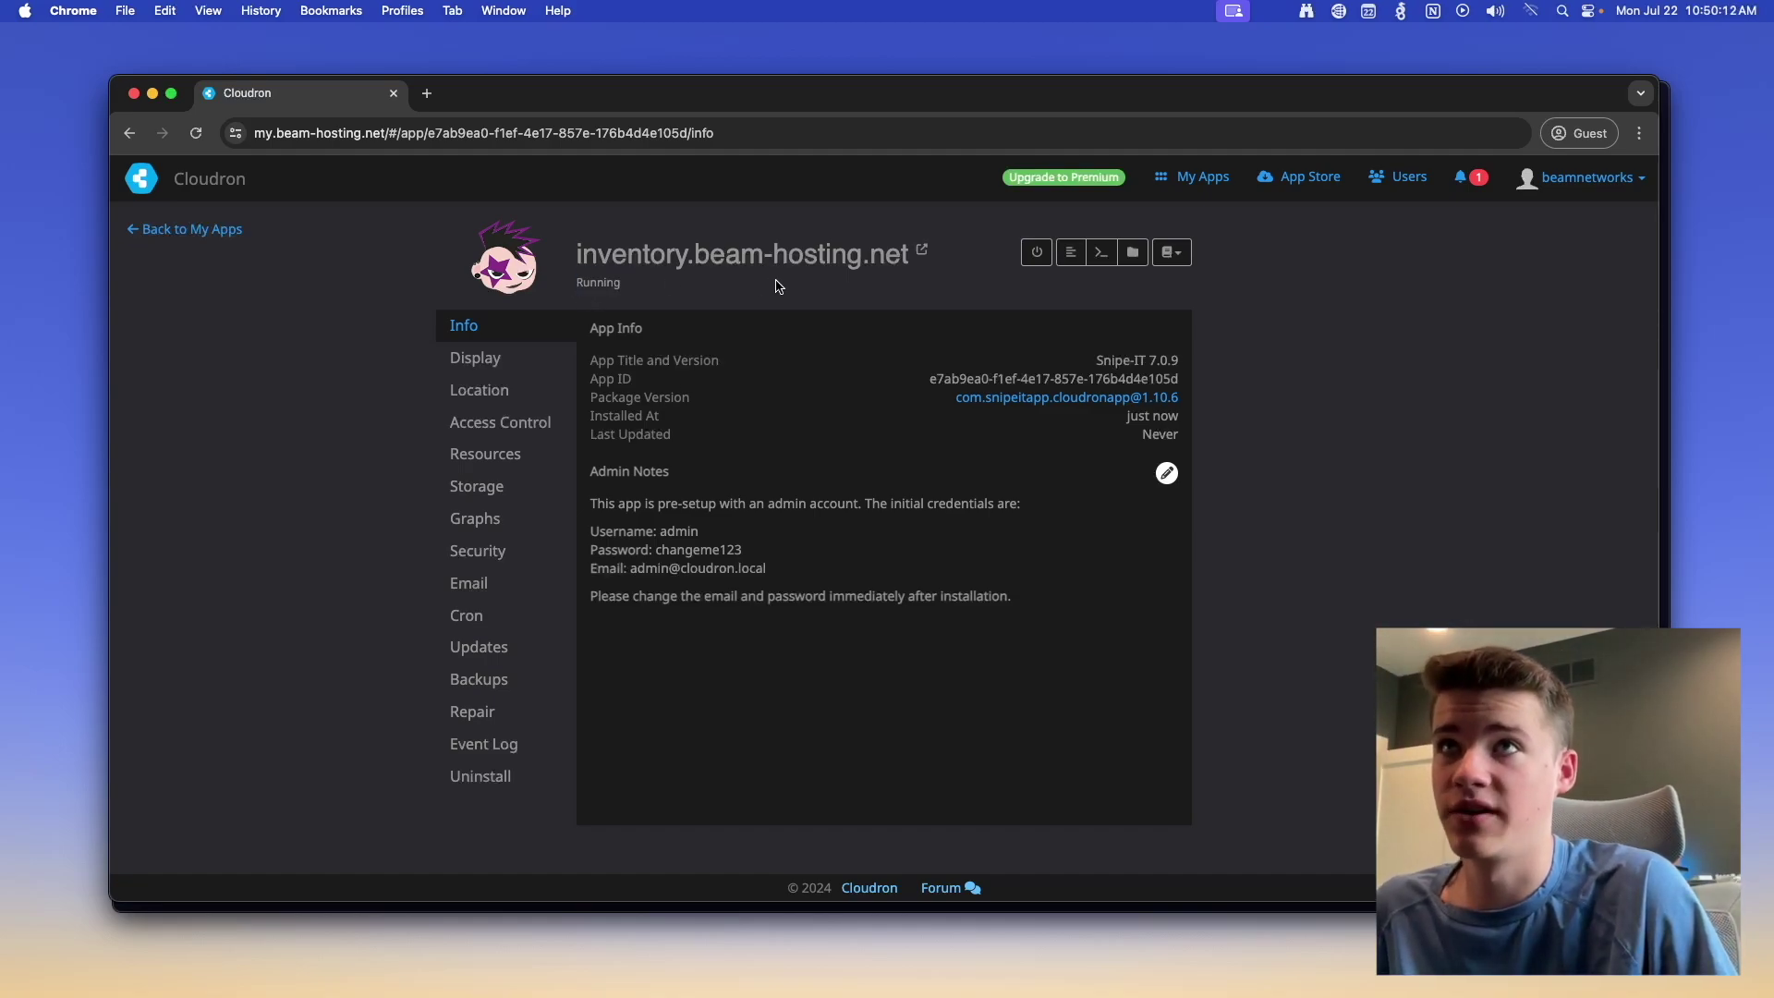
- Acknowledge the Snipe-IT post-install instructions and launch Snipe-IT in a new tab
click(882, 253)
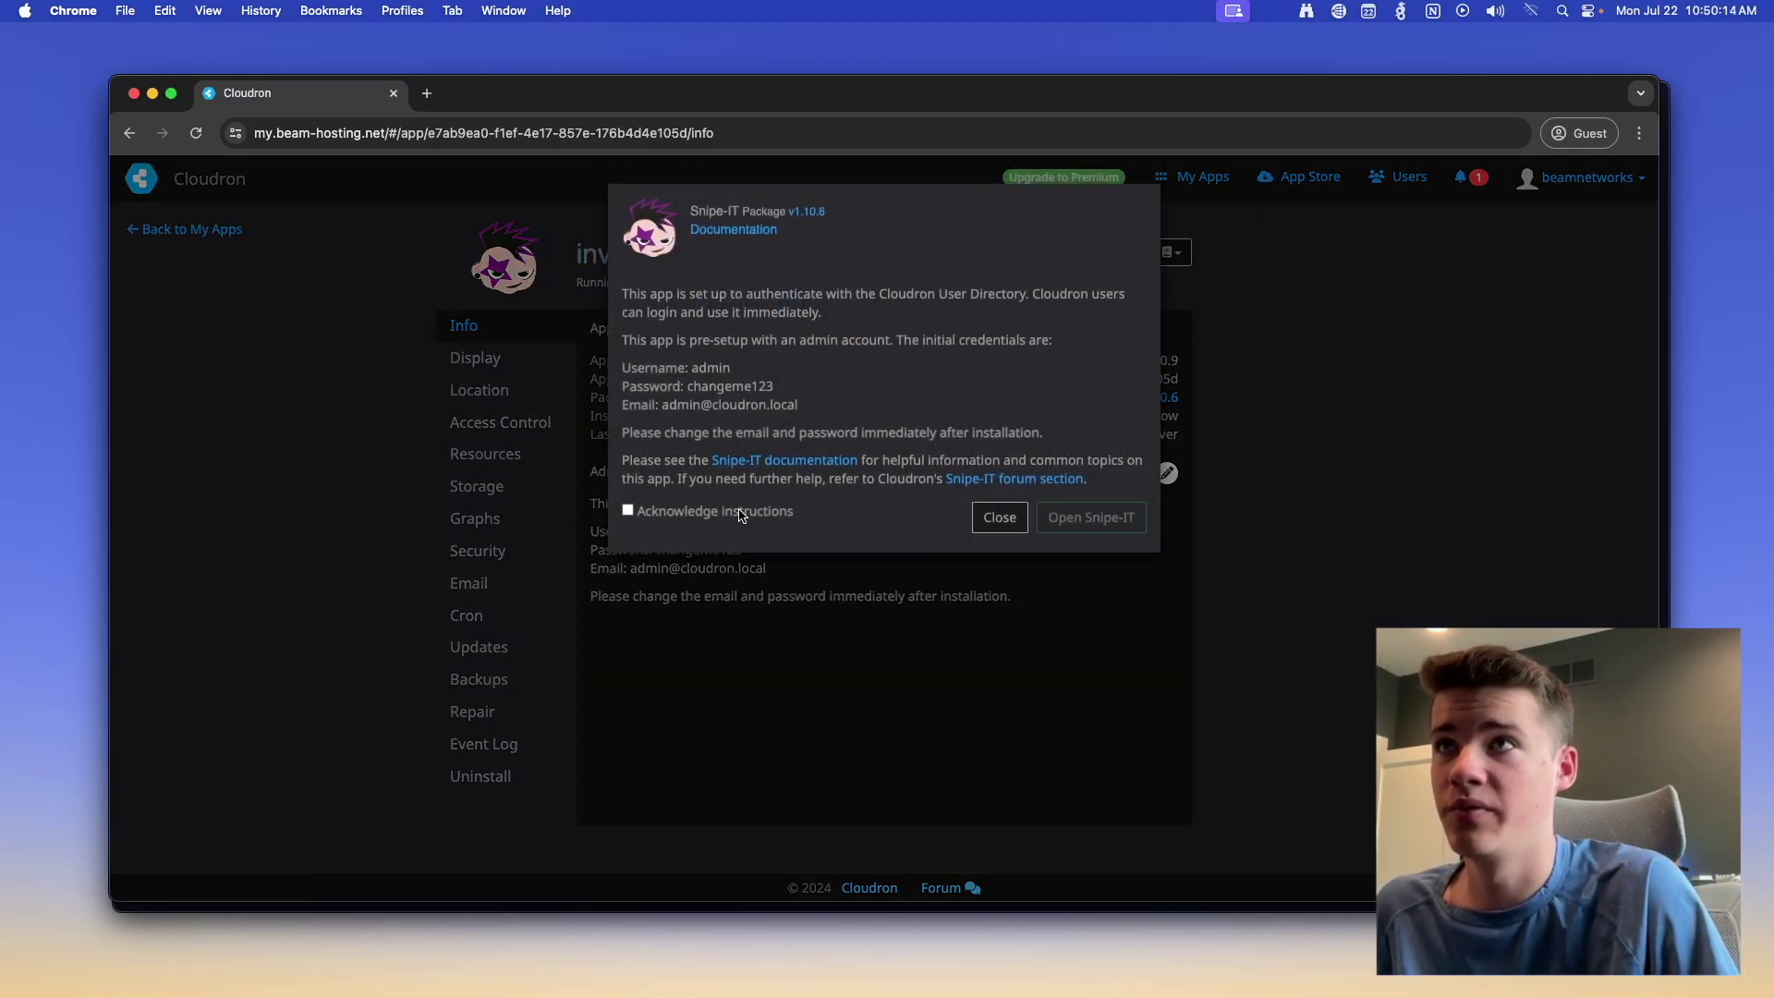
click(740, 515)
click(1091, 517)
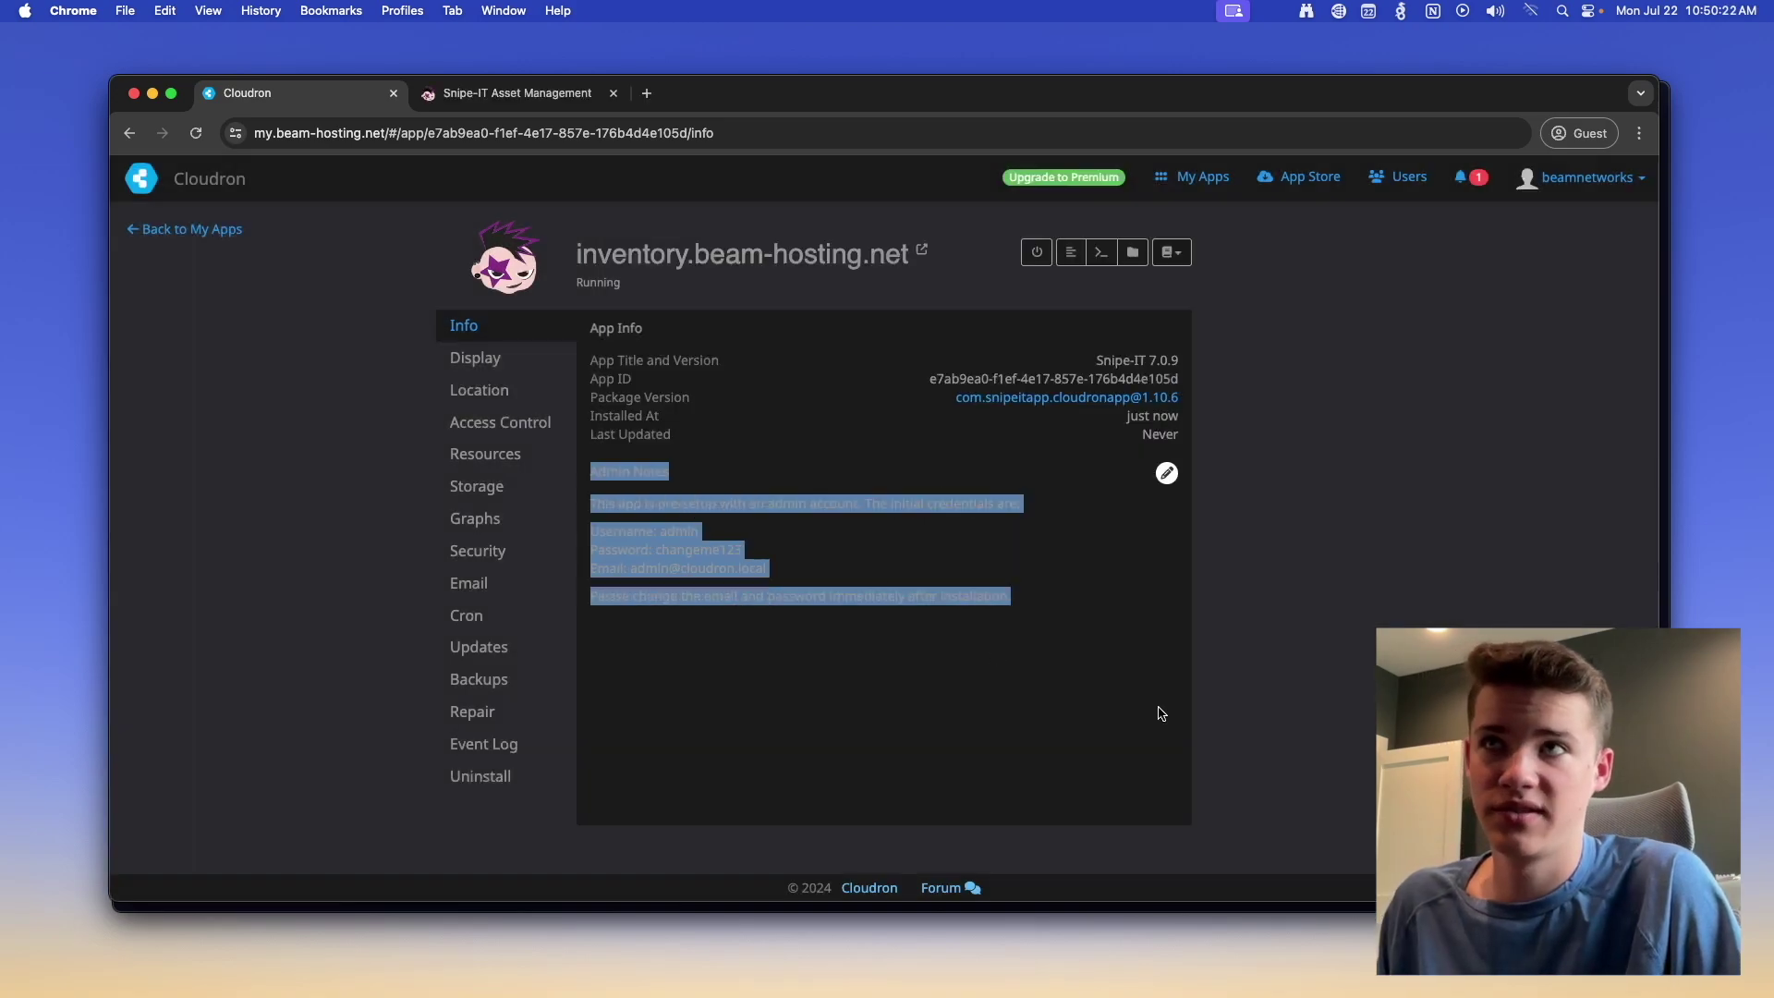
- Copy the default admin username from the app notes into the Snipe-IT login form
drag(605, 519, 914, 519)
click(915, 519)
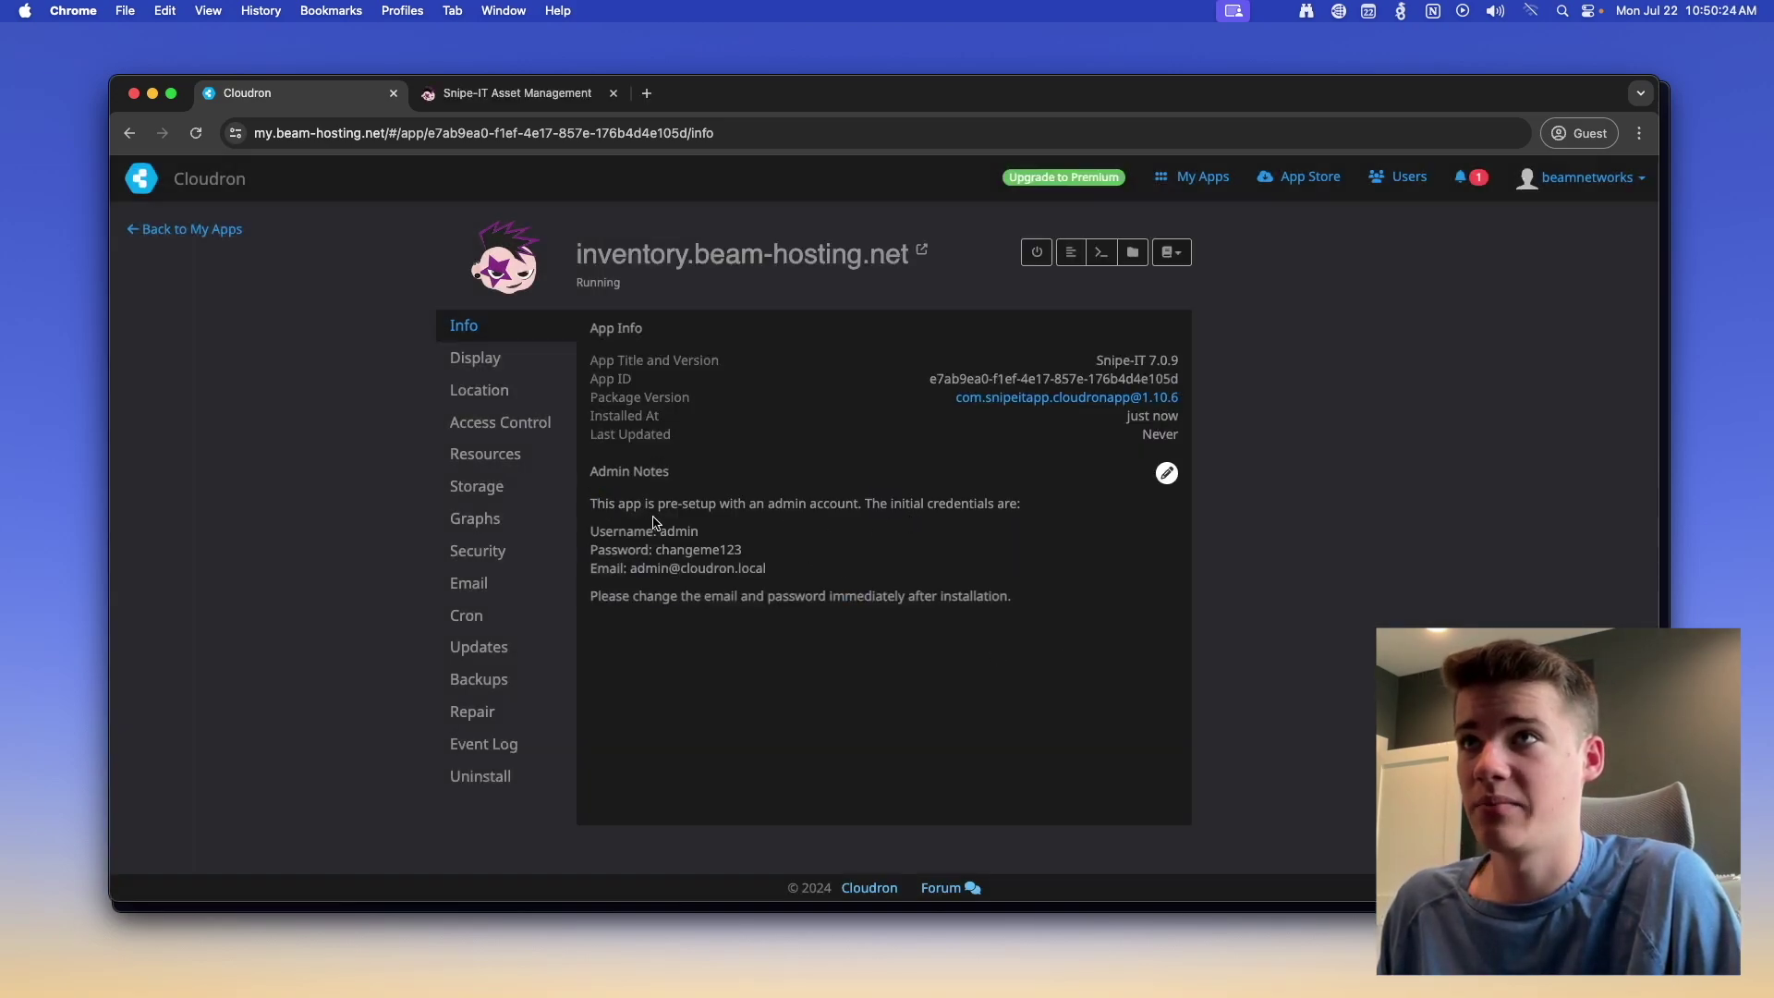
double_click(683, 530)
key(super+c)
key(ctrl+Tab)
key(super+v)
- Copy the default admin password from the app notes into the login form's password field
key(ctrl+shift+Tab)
double_click(724, 552)
key(super+c)
key(ctrl+Tab)
key(super+v)
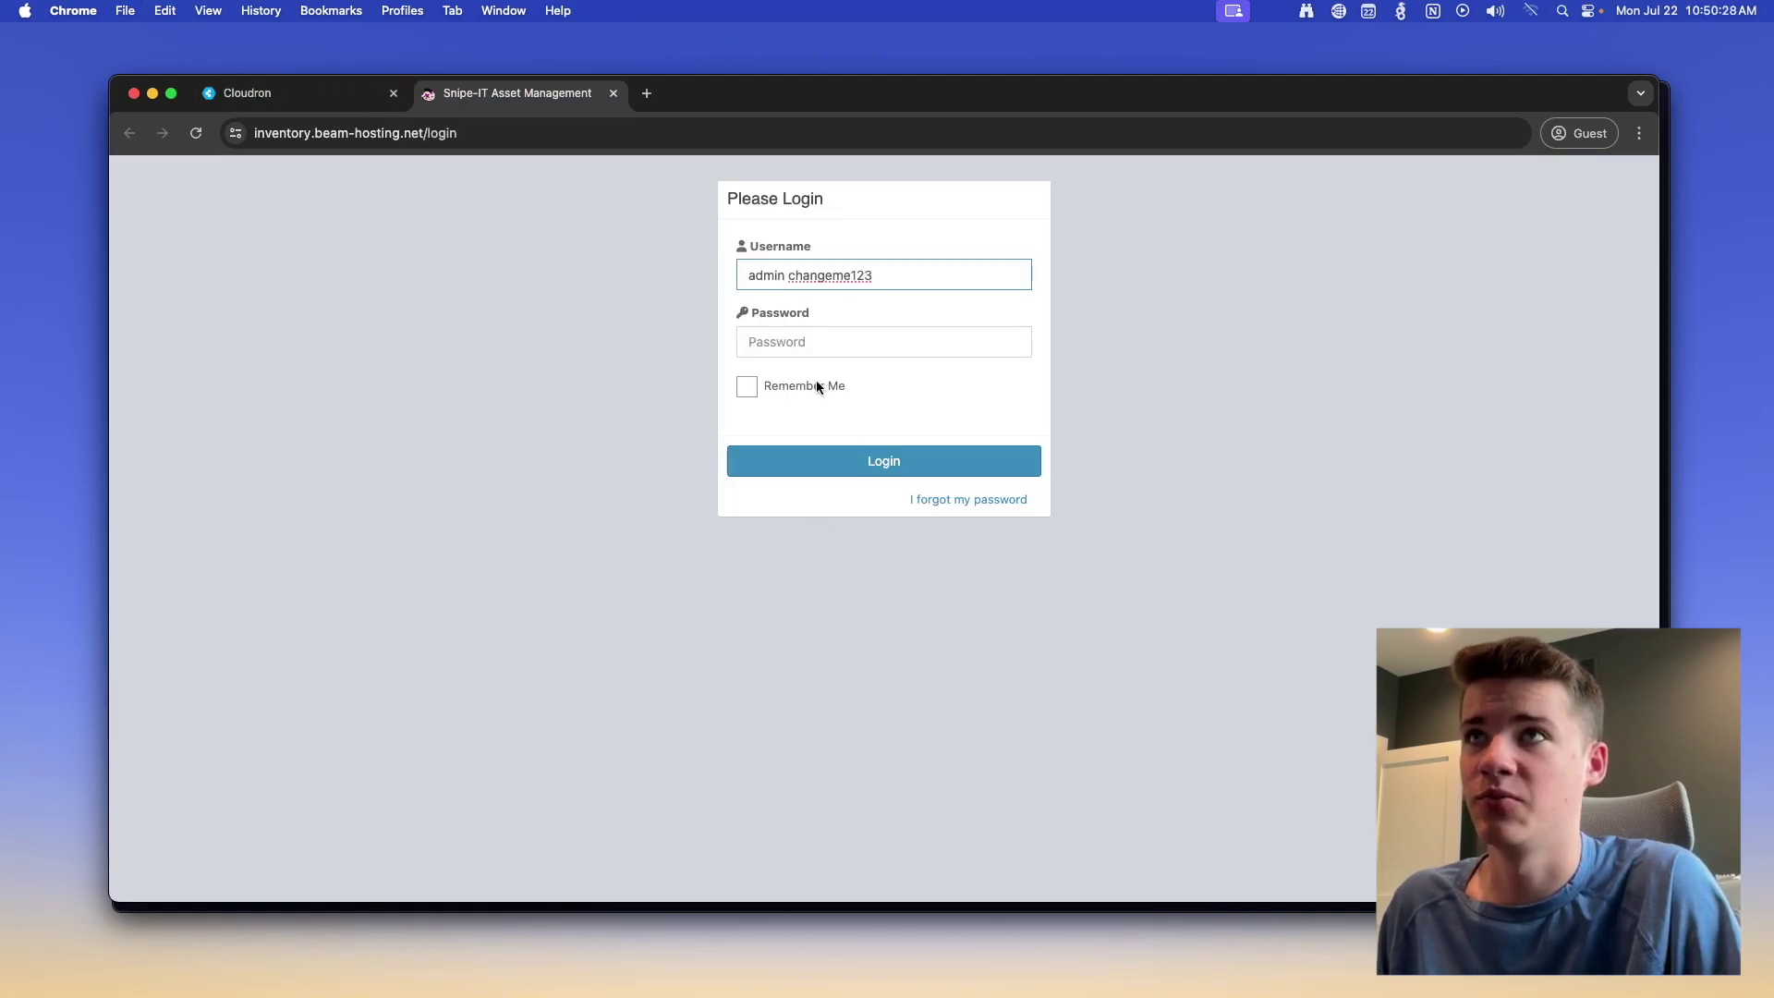
key(super+z)
click(813, 334)
key(super+v)
- Submit the login and open the Snipe-IT Admin settings
click(813, 467)
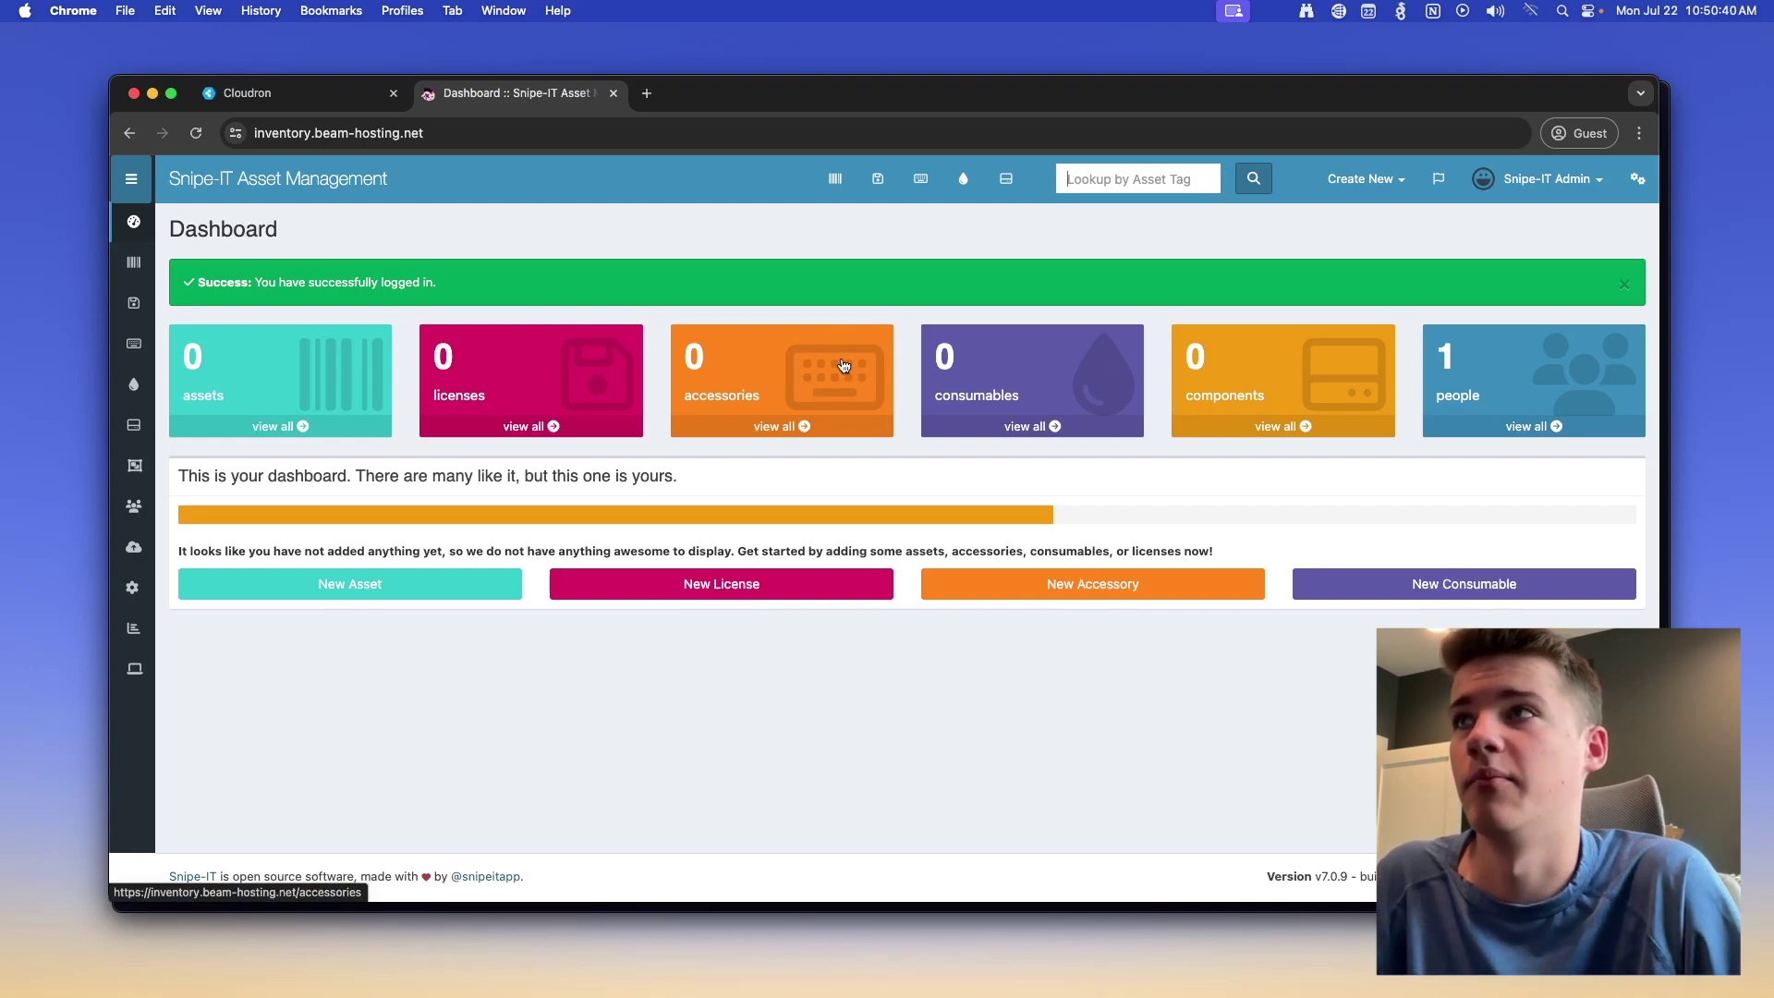
click(1638, 179)
scroll(1040, 444, down, 10)
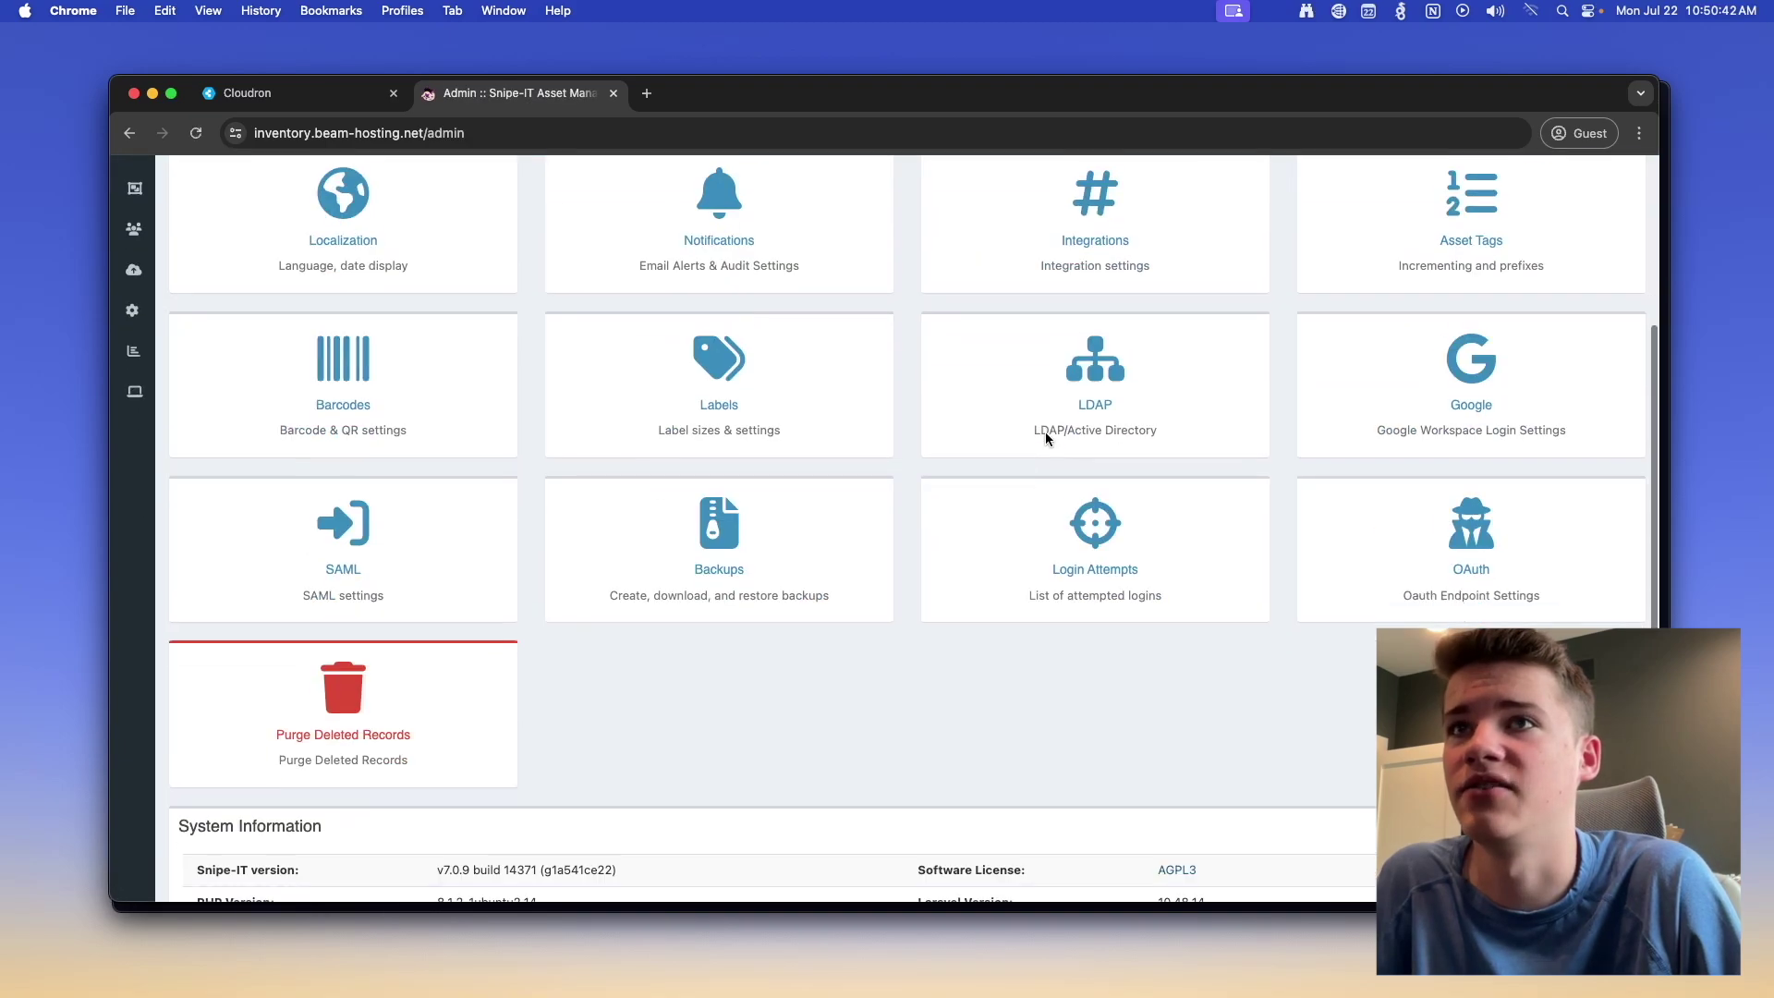
scroll(1151, 460, up, 10)
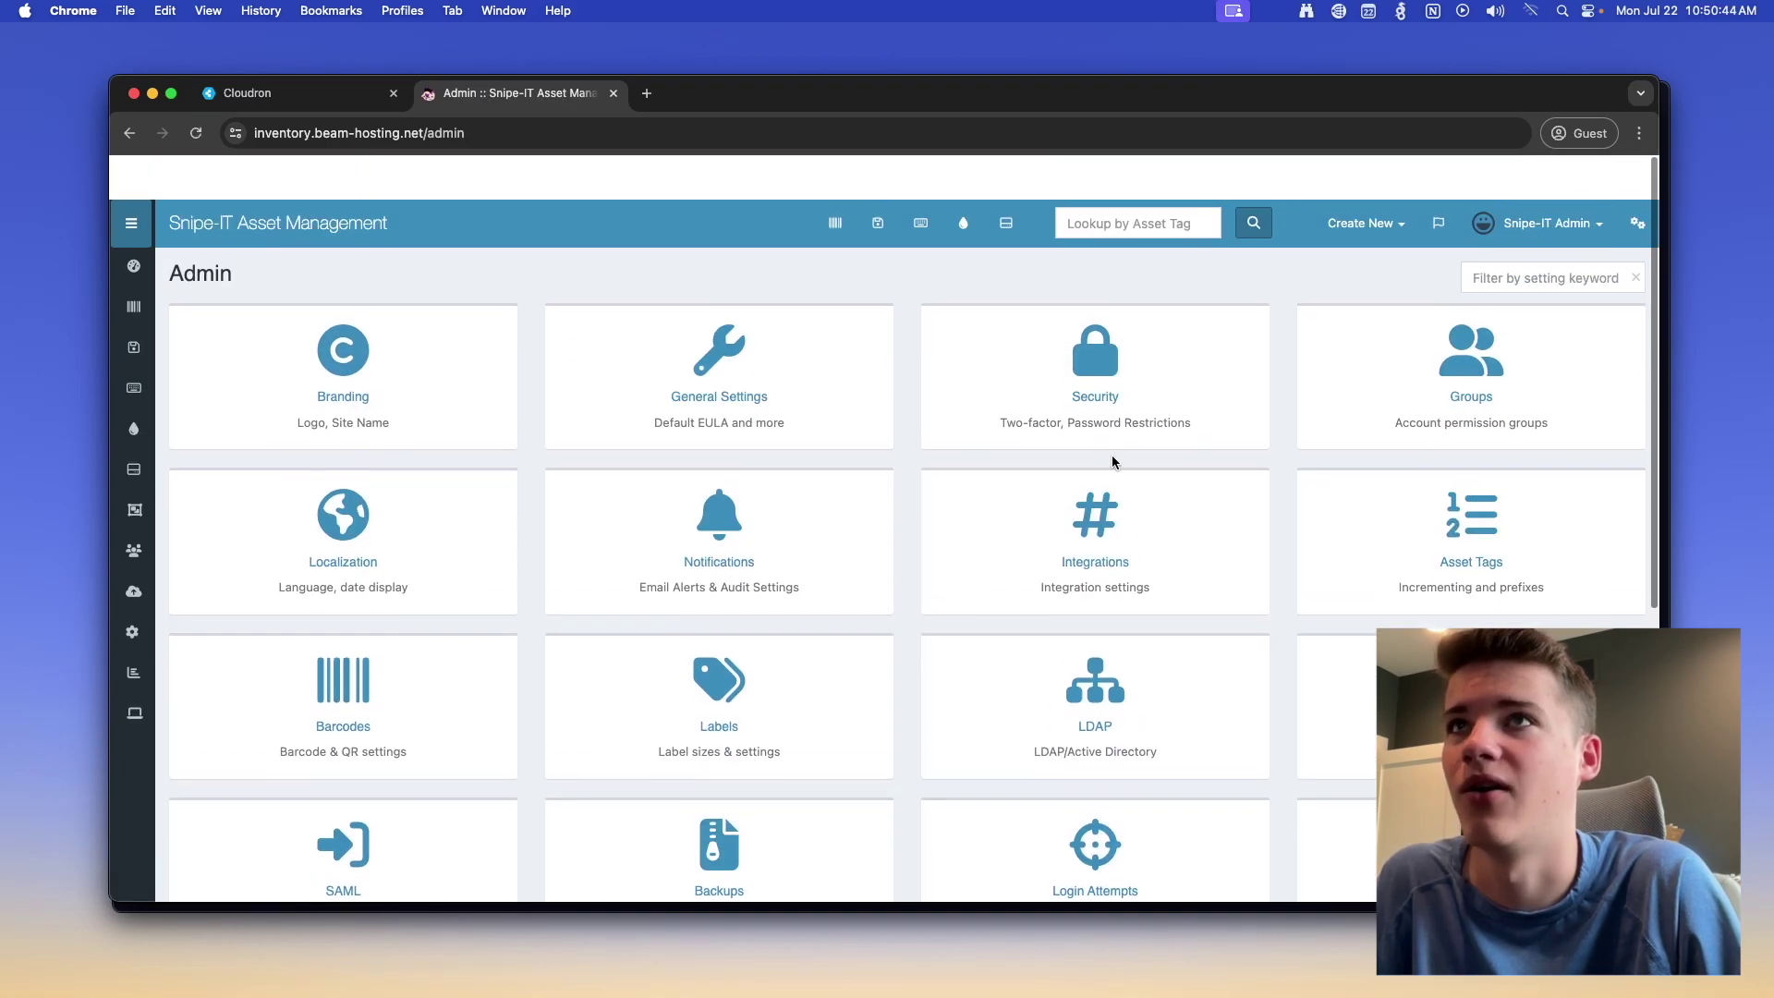
- Look through the Branding settings, then return to the Admin settings overview
click(412, 357)
scroll(680, 556, down, 12)
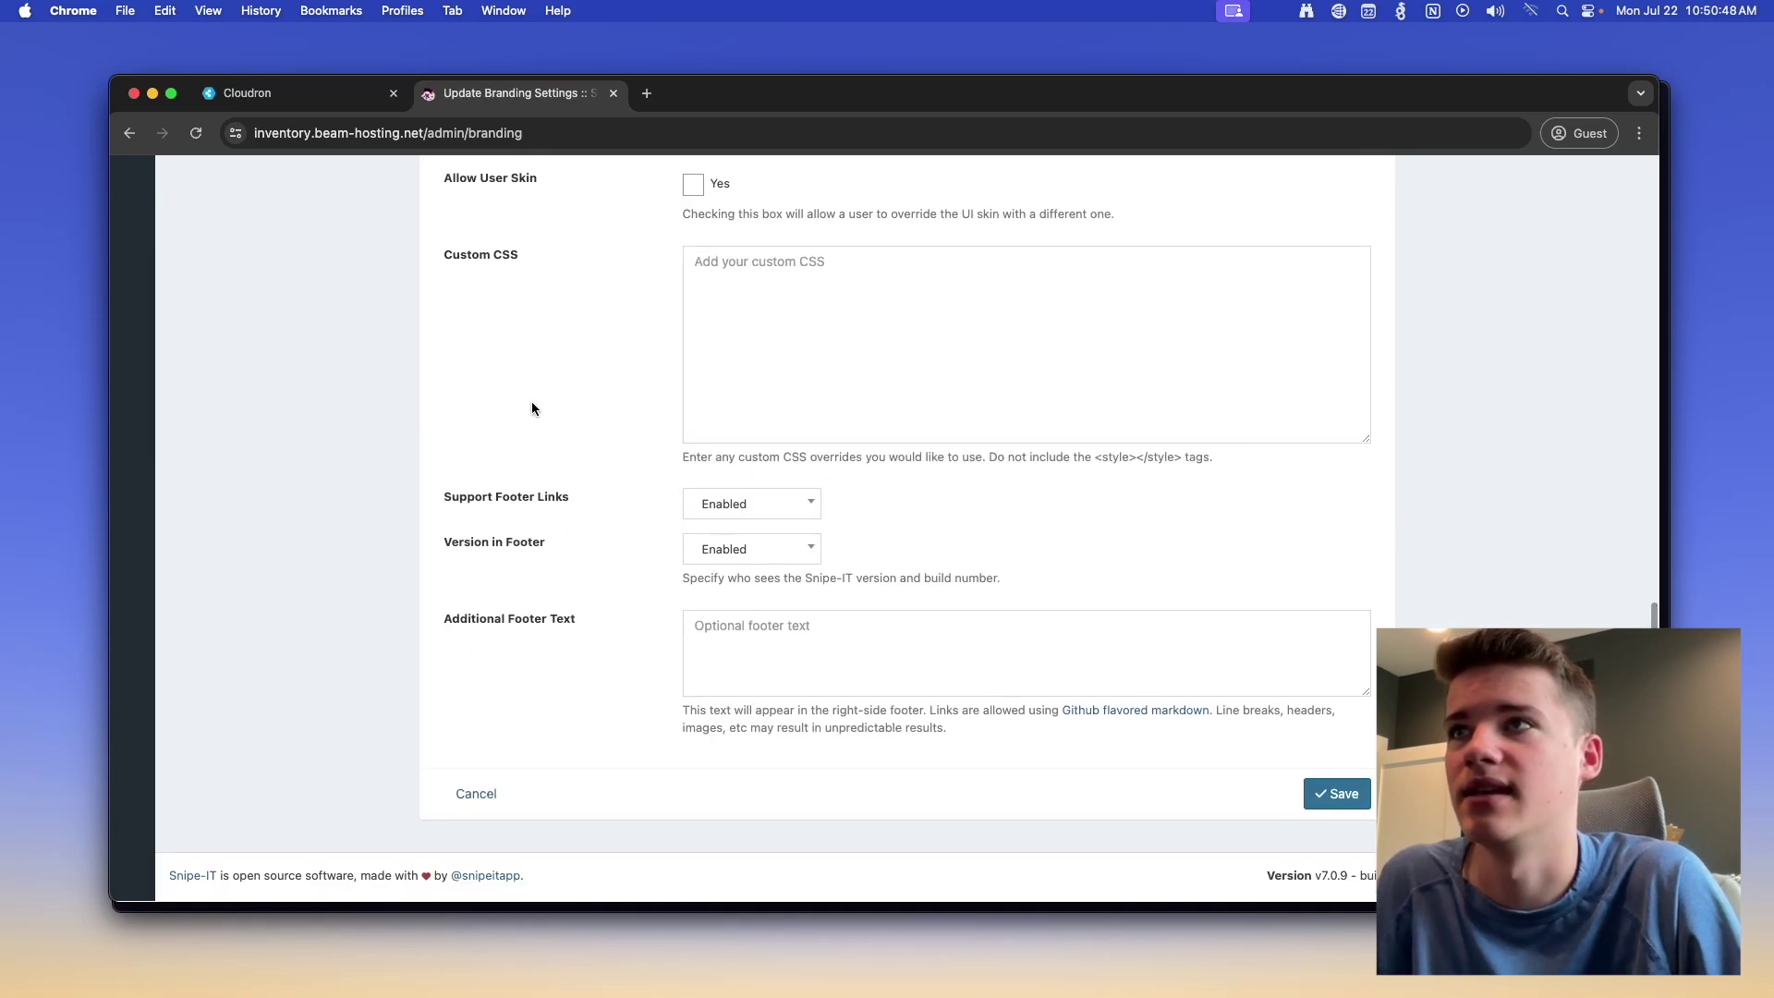
click(129, 133)
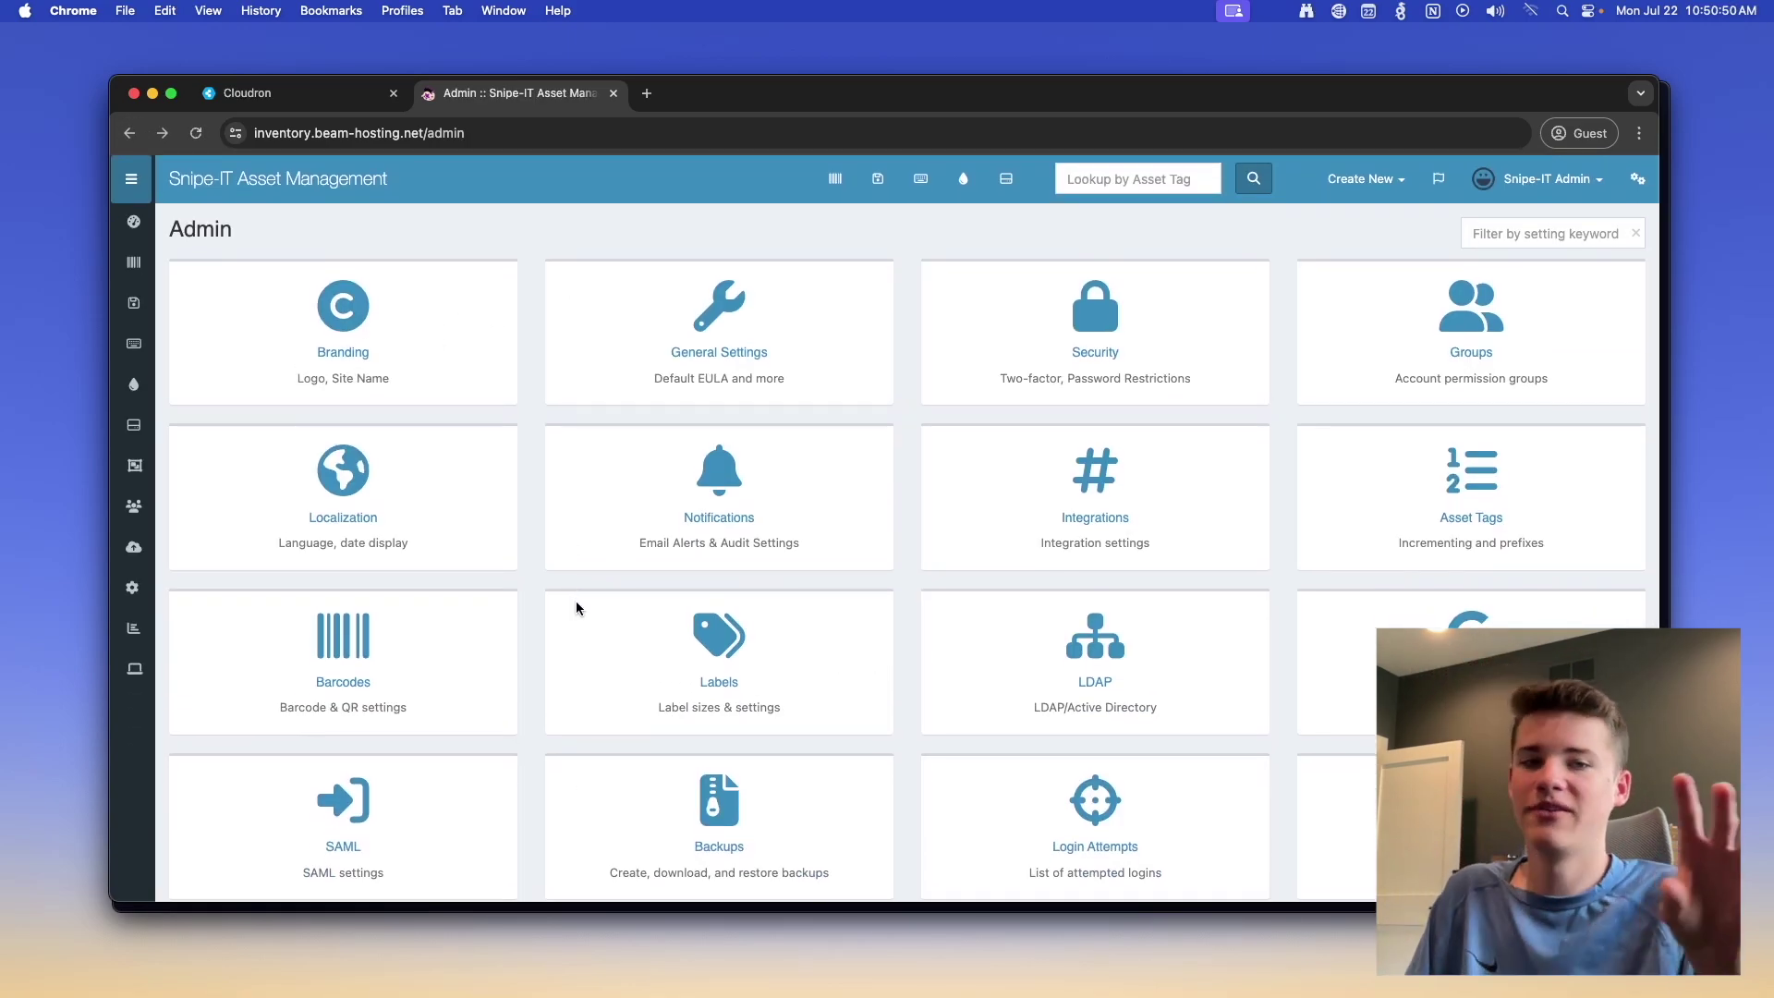
mouse_move(132, 588)
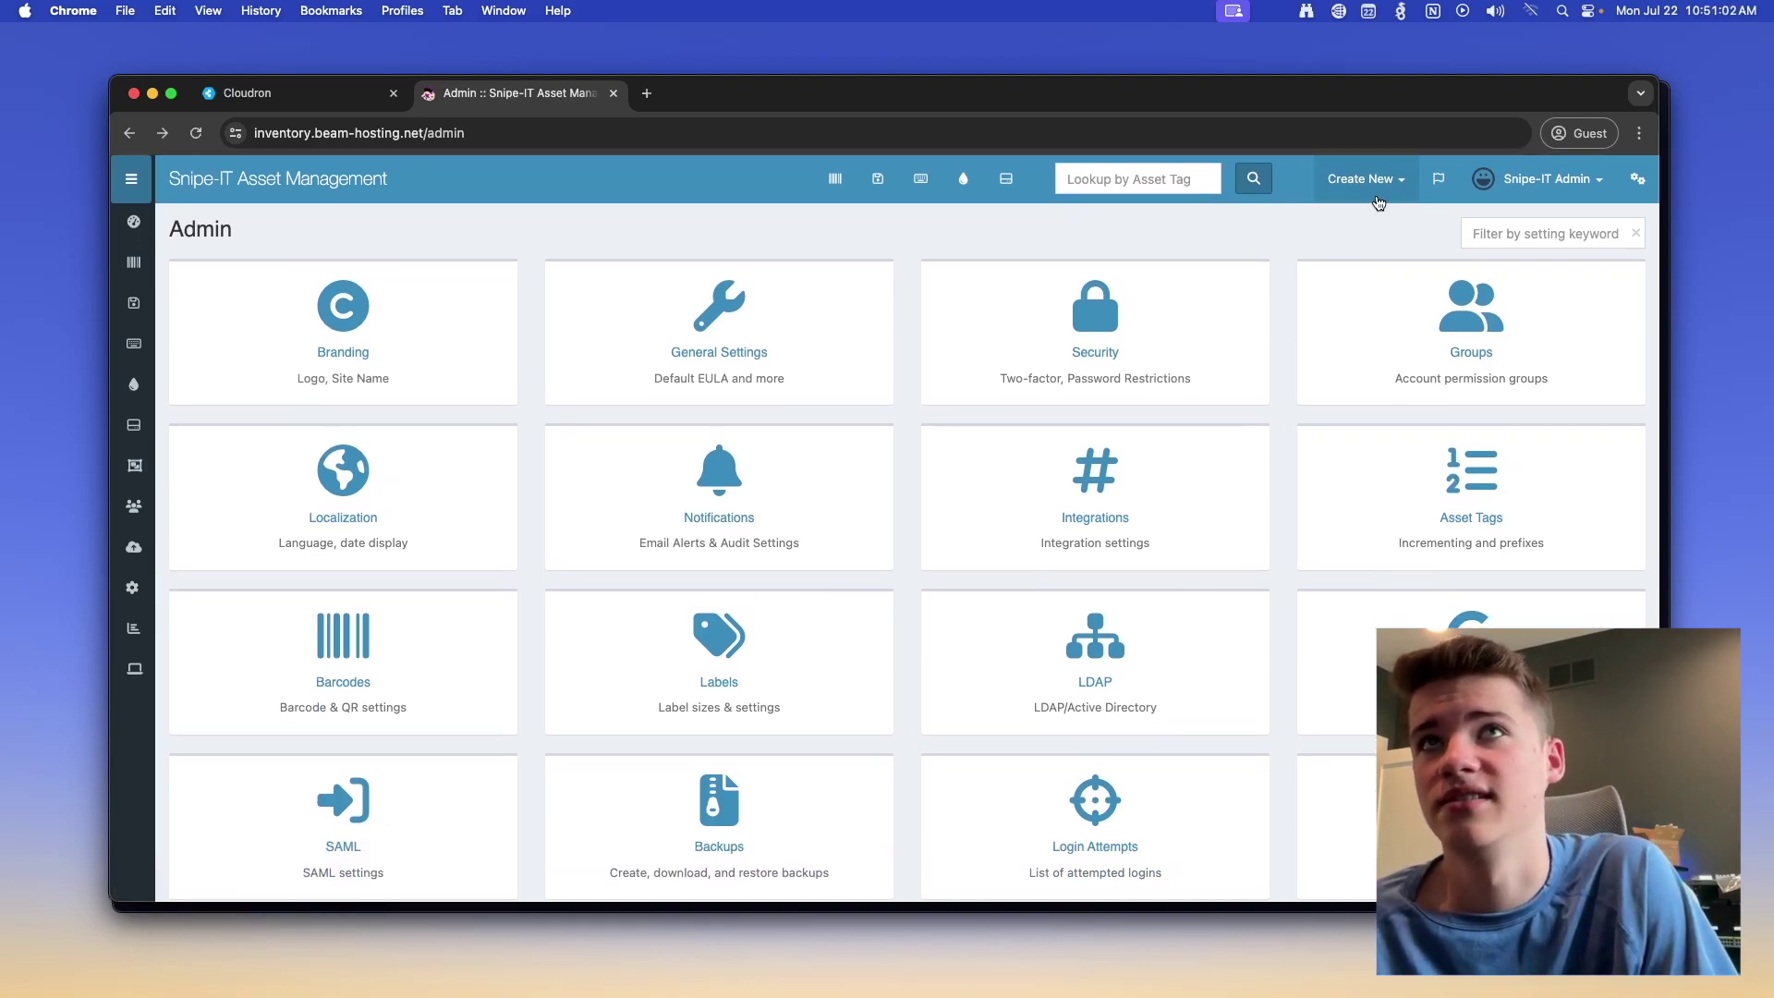
- Create a new asset and check the Asset Tag and Serial fields
click(1374, 182)
click(1371, 223)
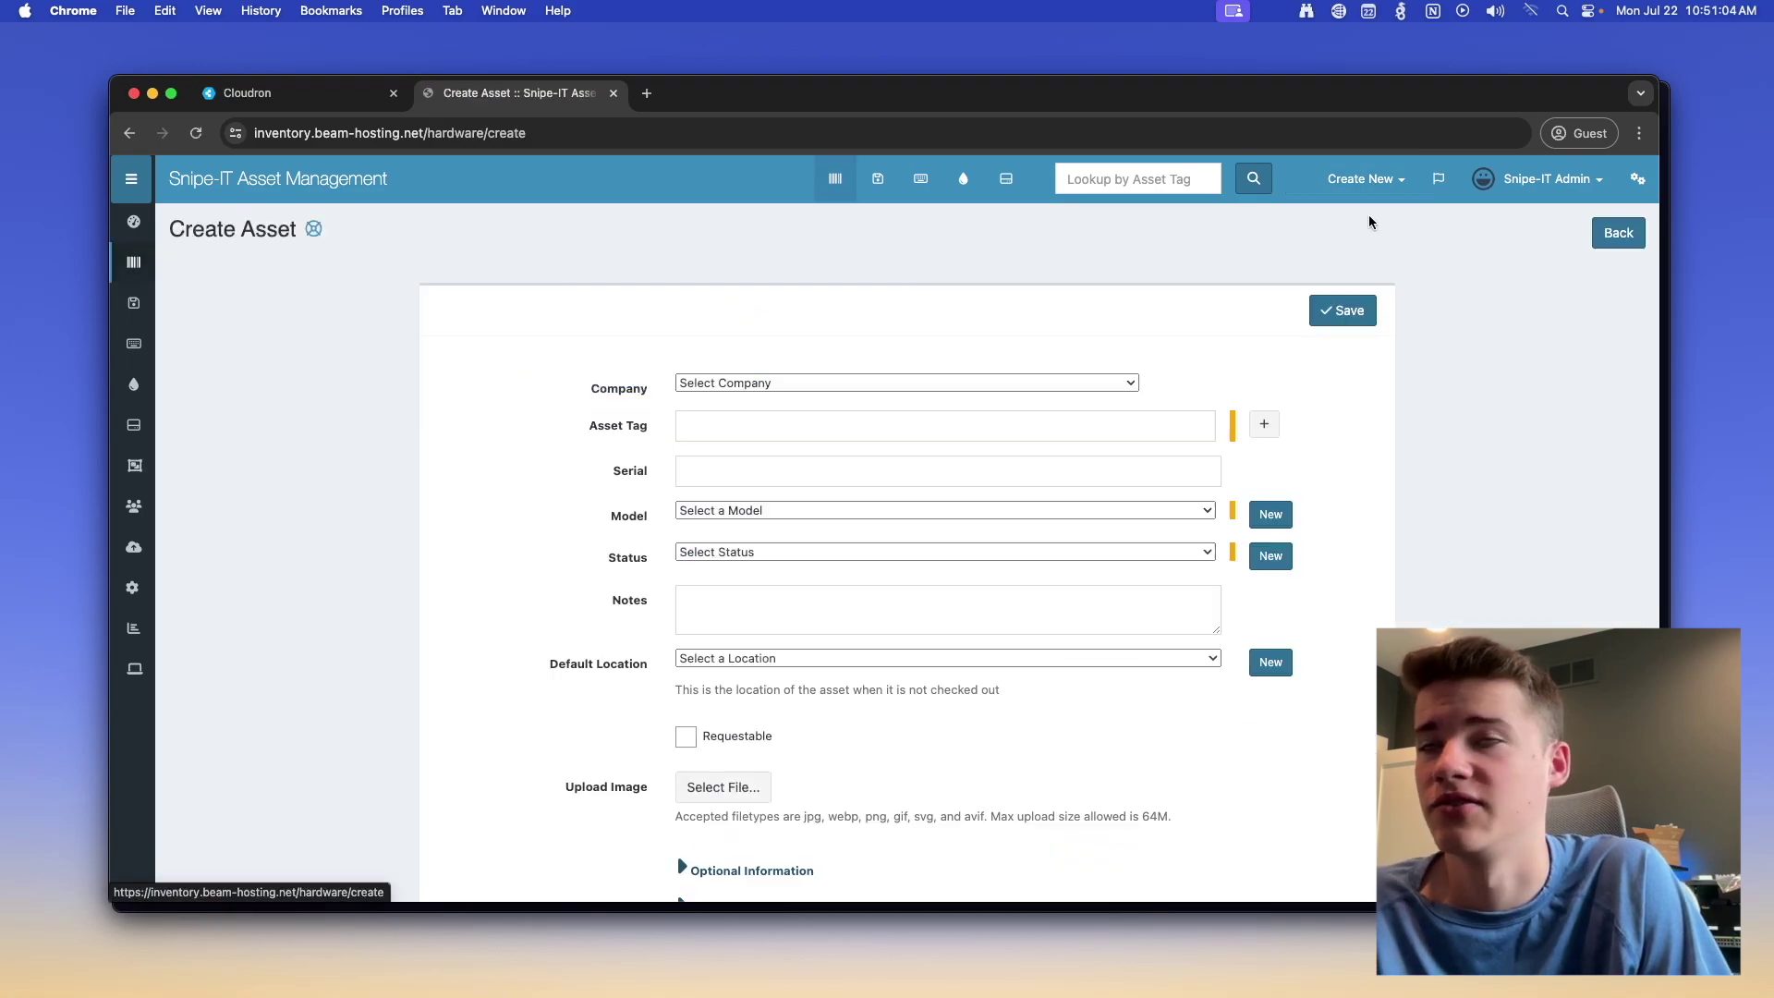
click(736, 442)
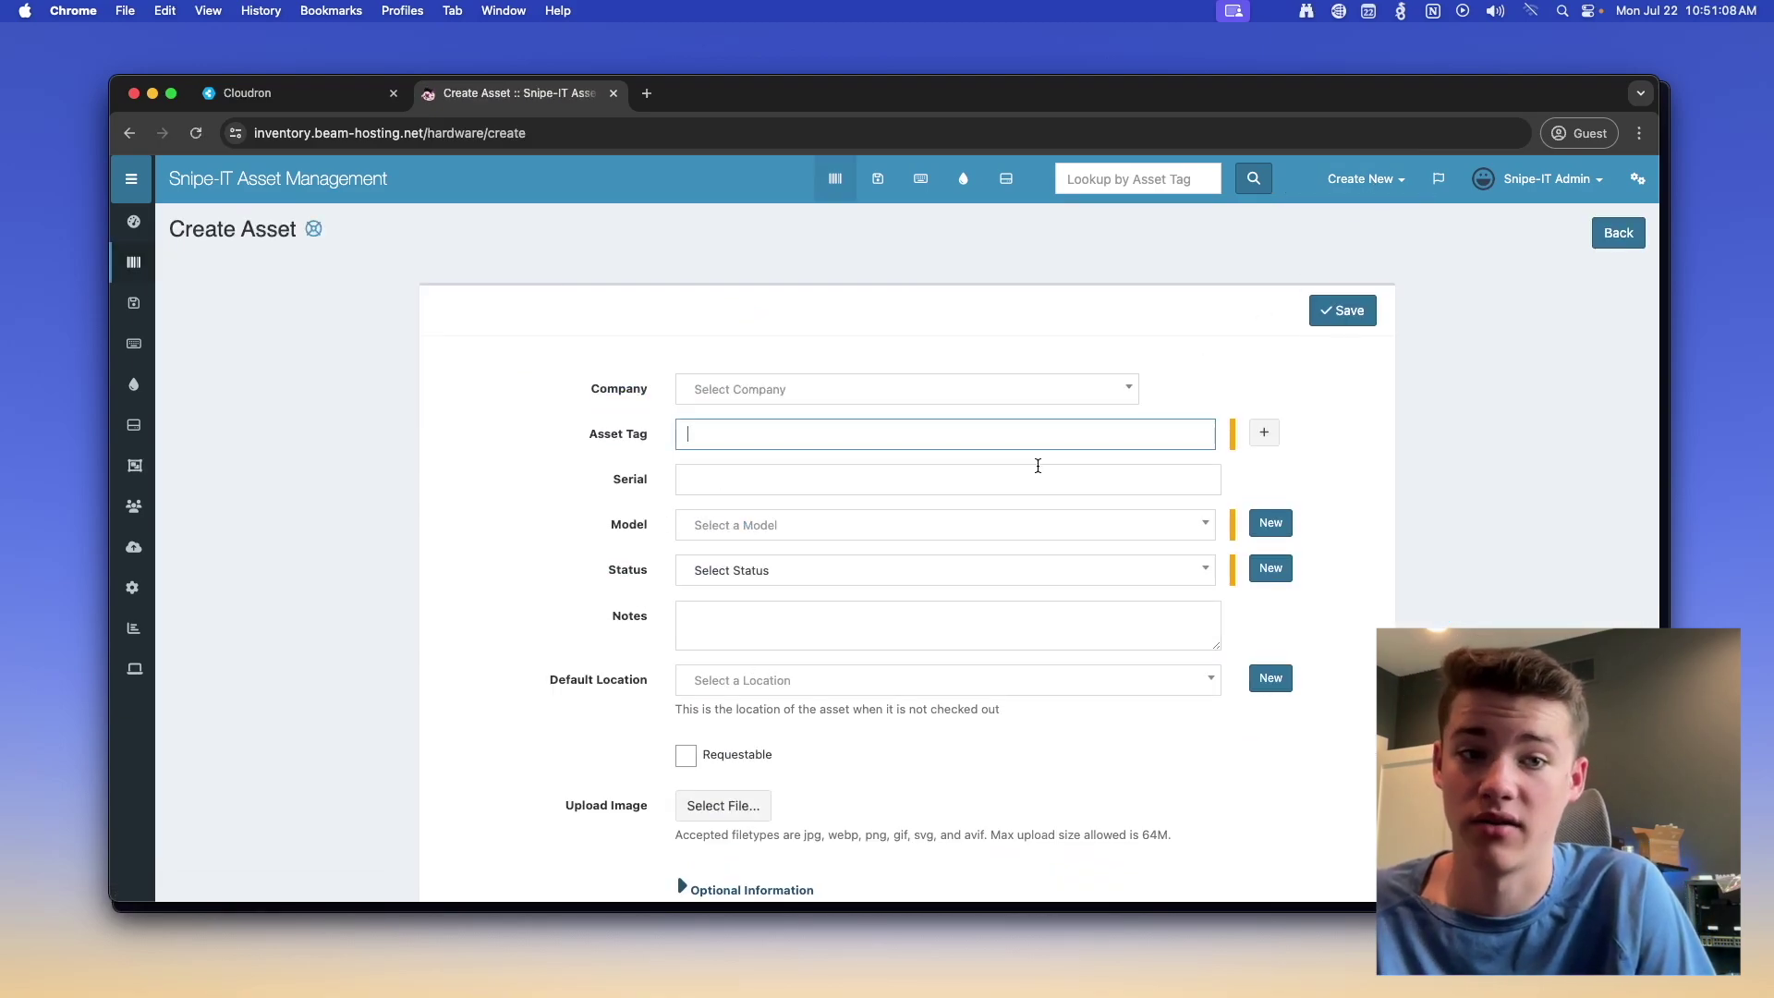
scroll(1038, 464, down, 1)
click(704, 472)
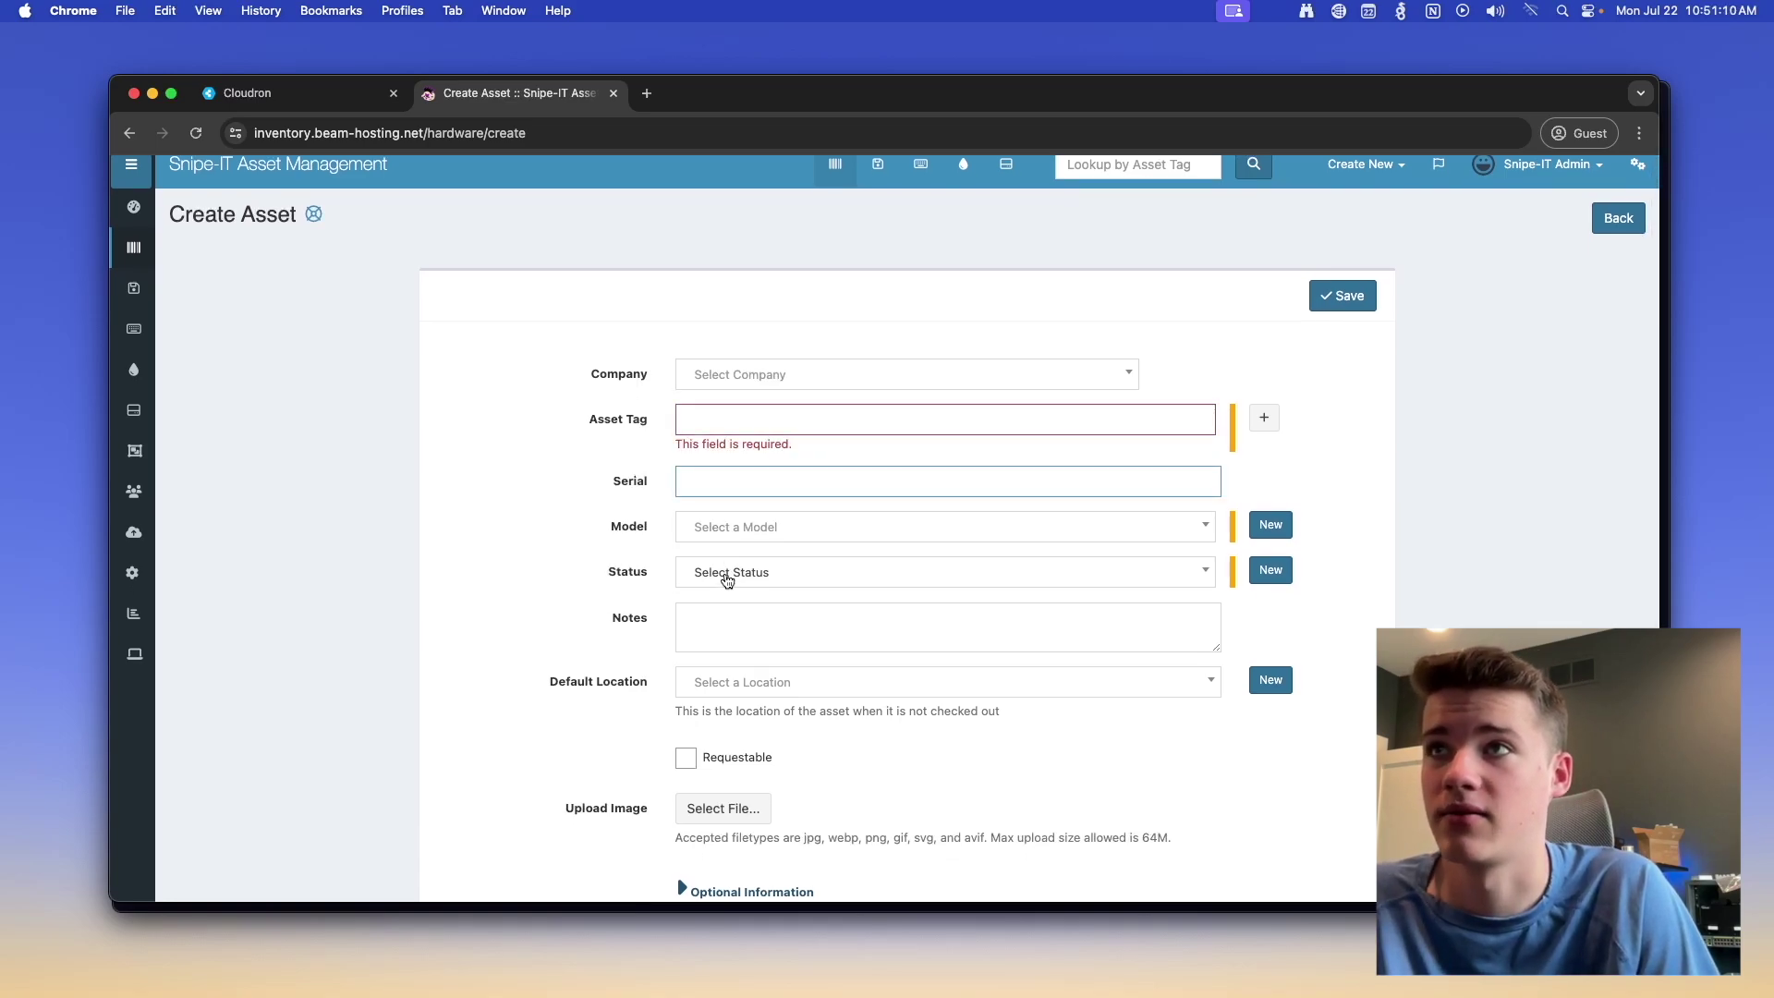
scroll(725, 666, down, 5)
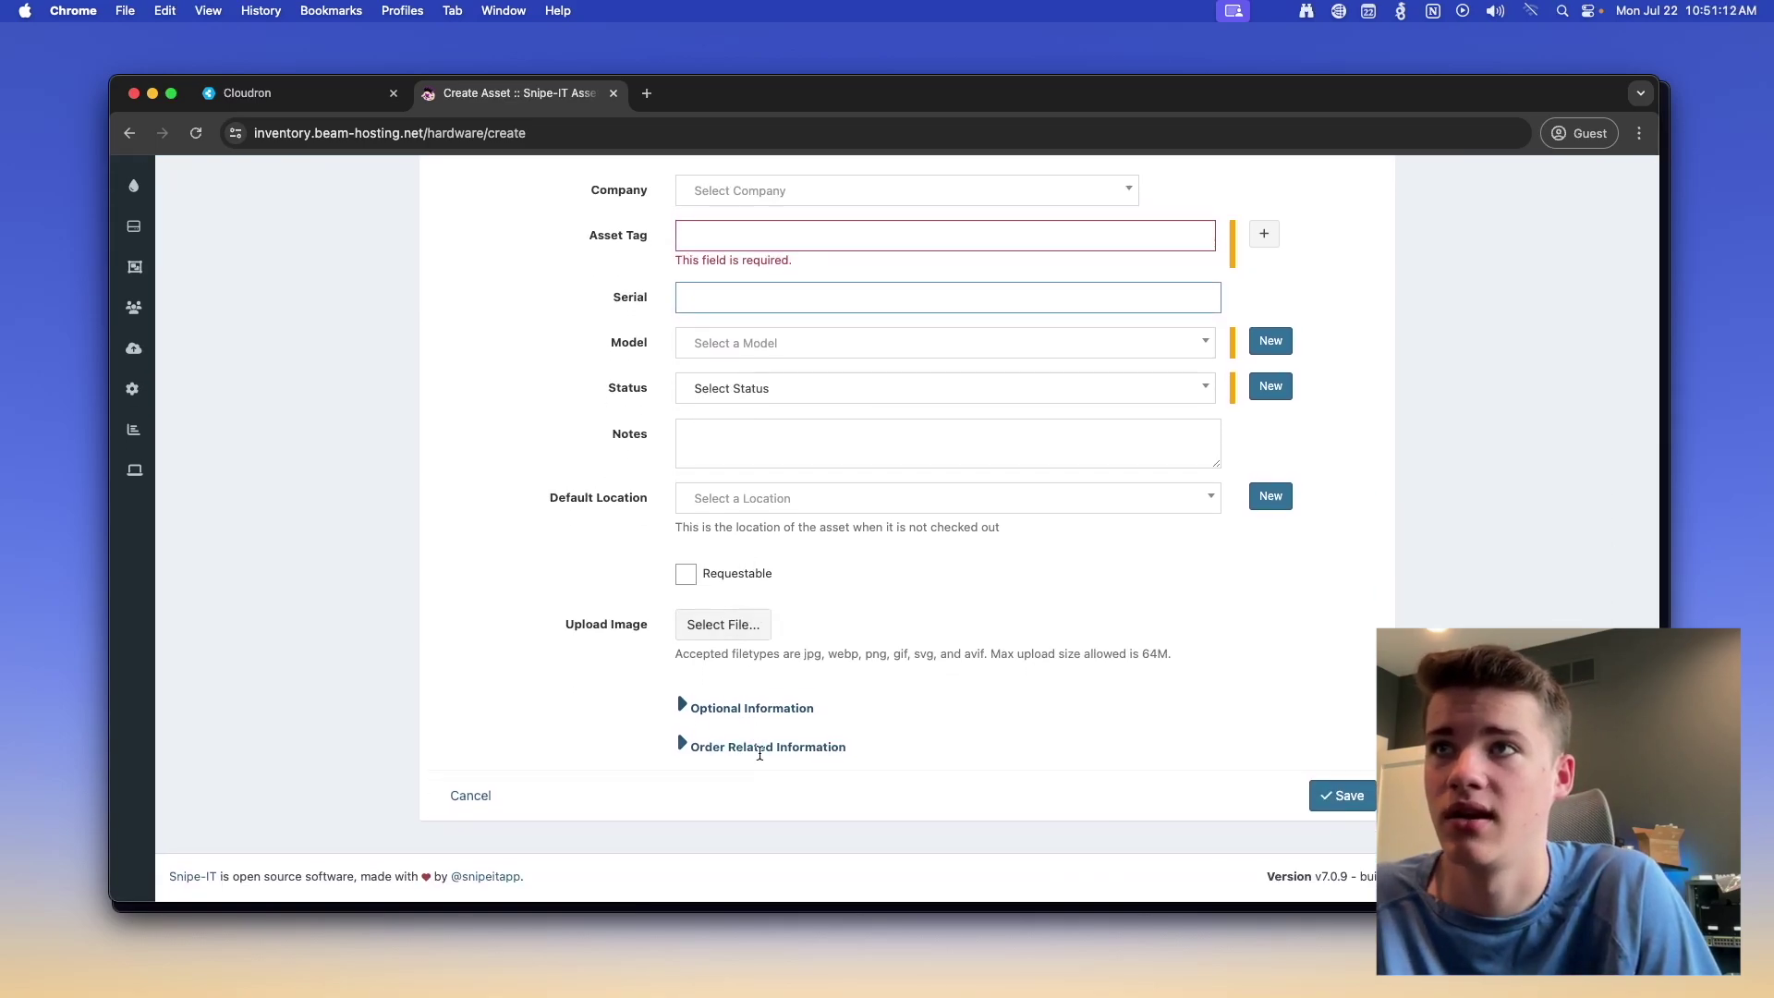
- Expand Order Related Information and Optional Information, checking Asset Name and Warranty months
click(760, 747)
scroll(739, 720, down, 5)
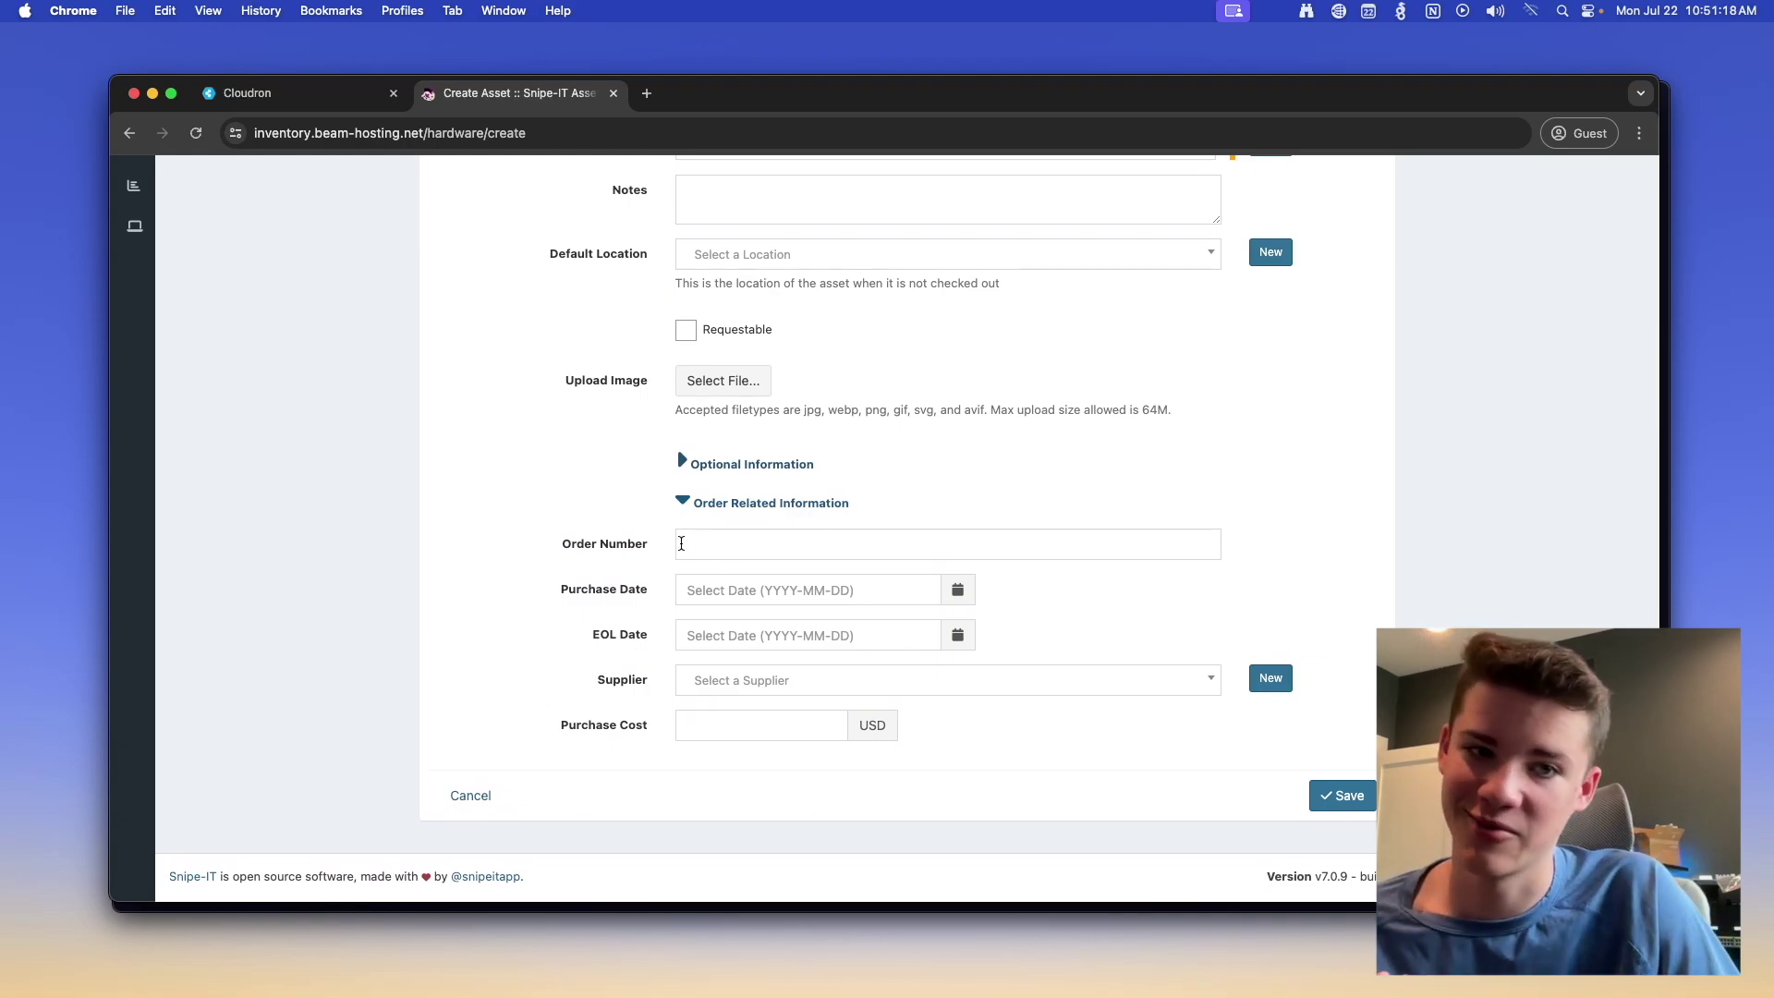
click(688, 466)
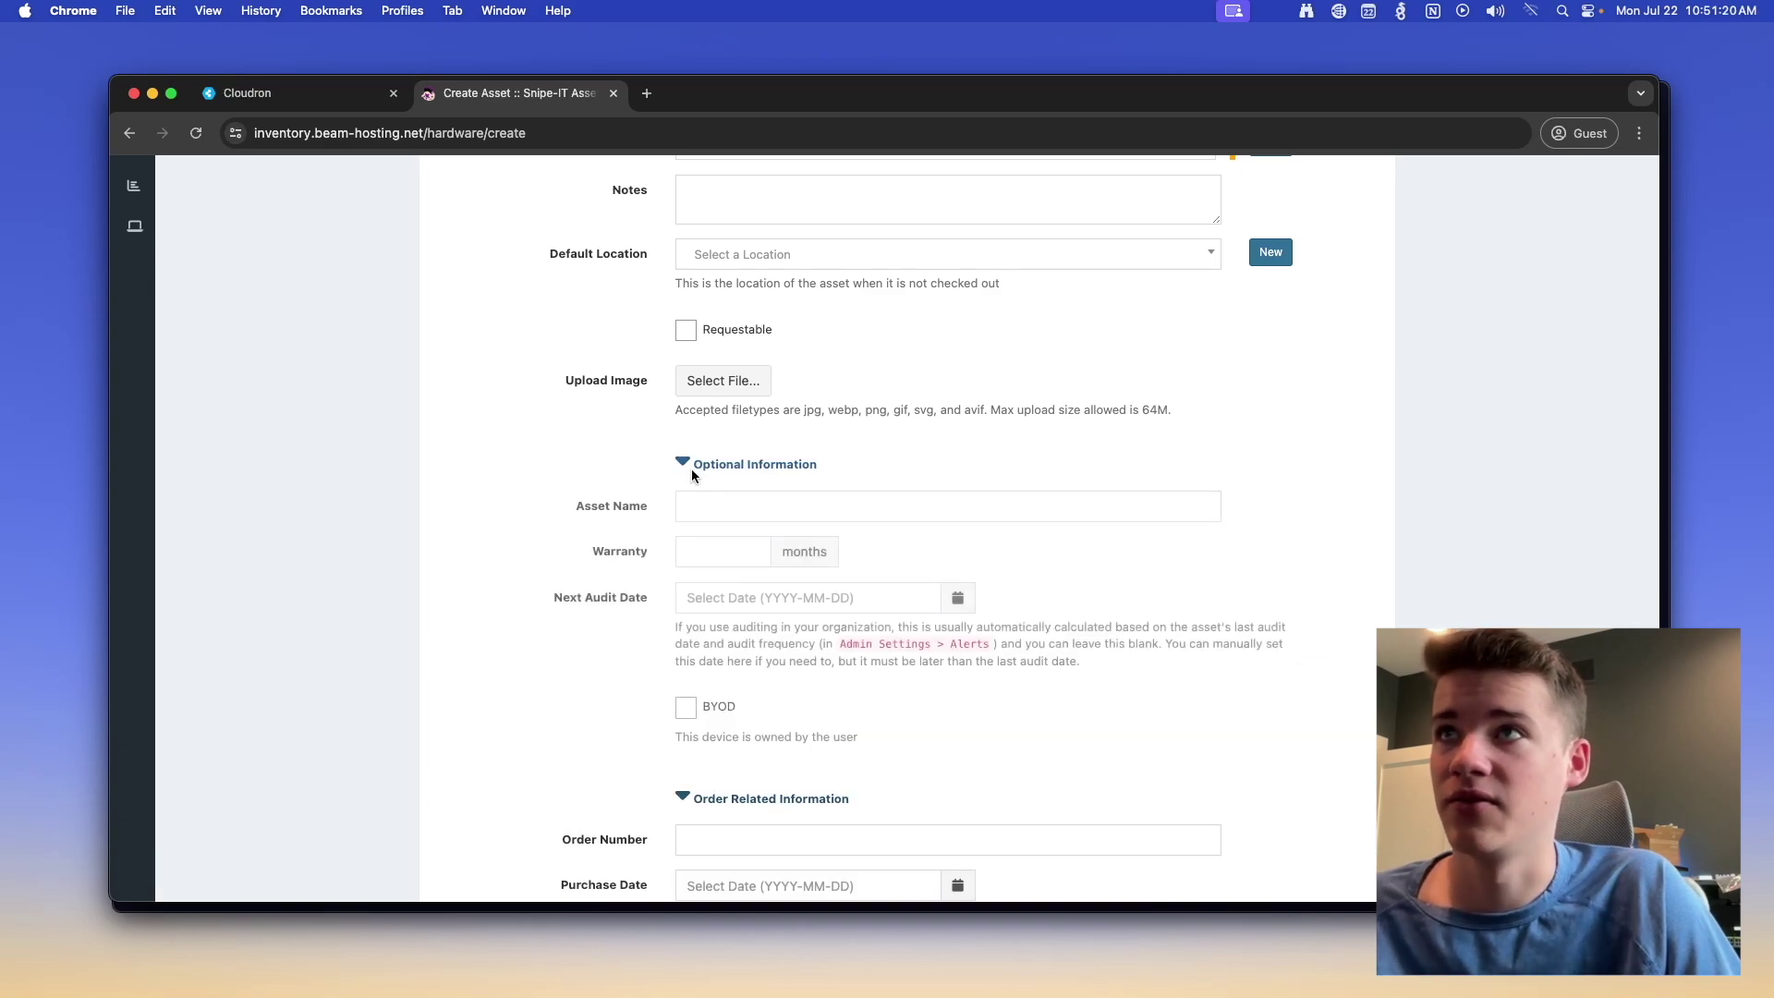
click(718, 506)
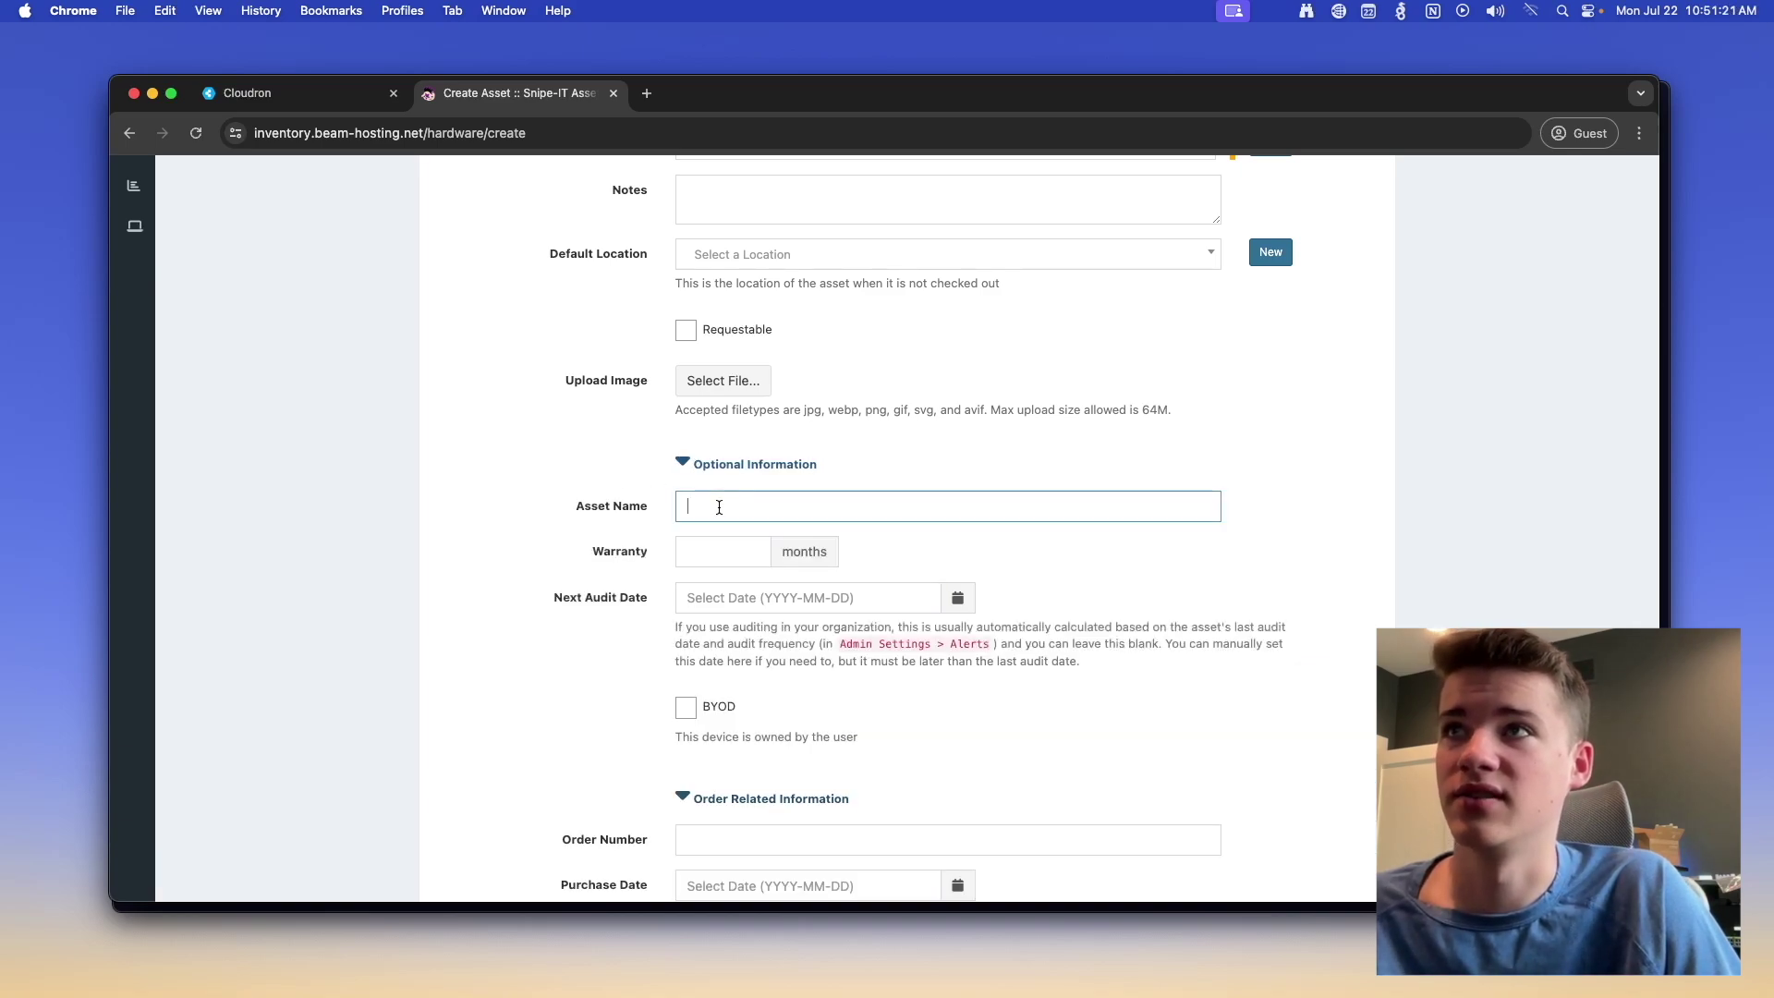
click(701, 551)
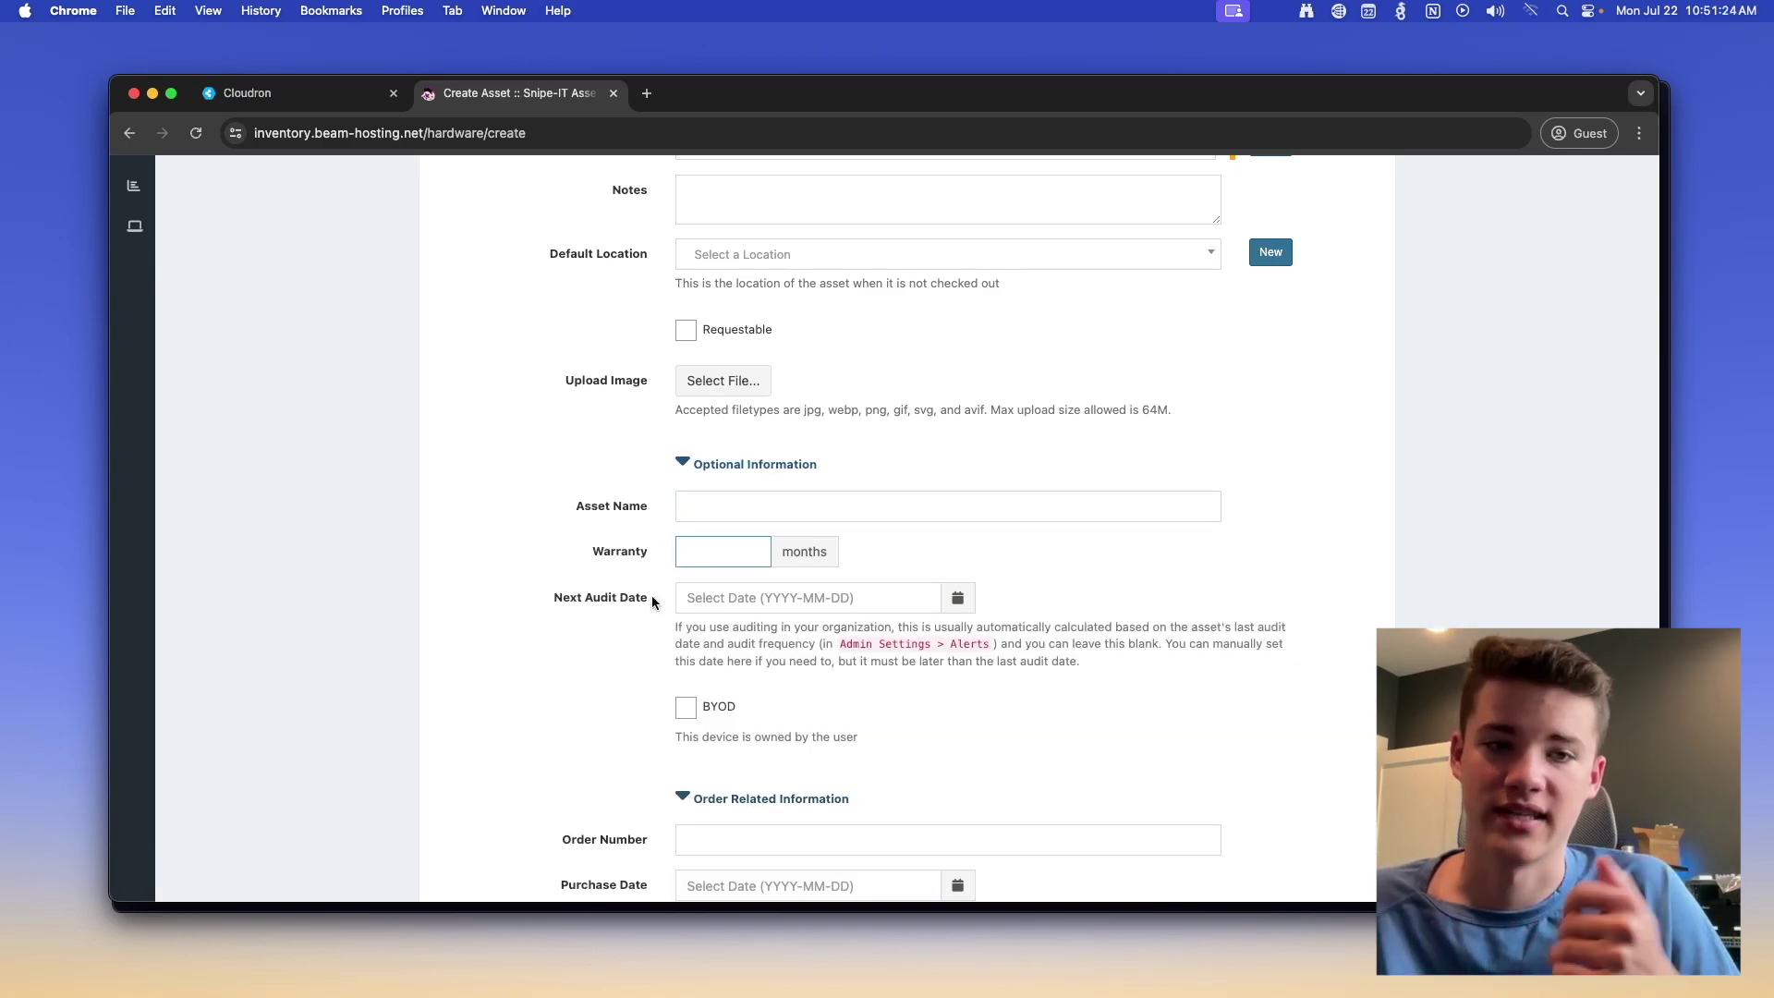
scroll(651, 600, up, 10)
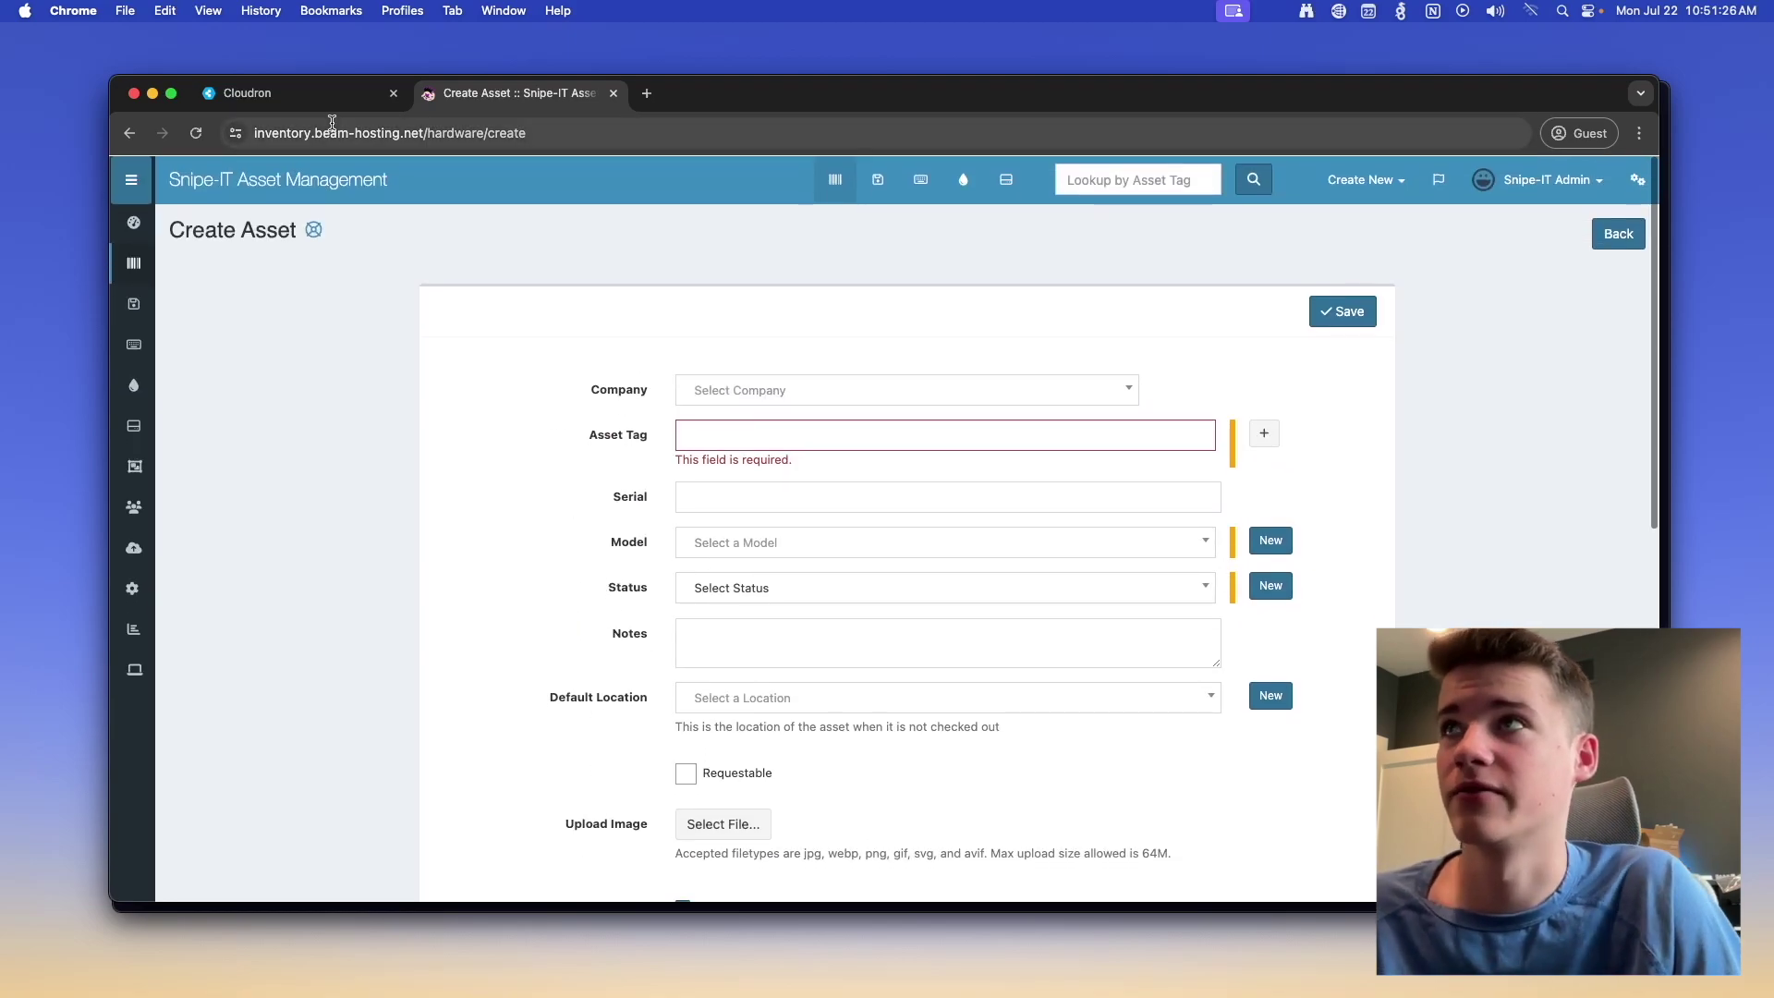
- Go back to the Snipe-IT dashboard, then return to Cloudron's My Apps list
click(133, 222)
click(246, 93)
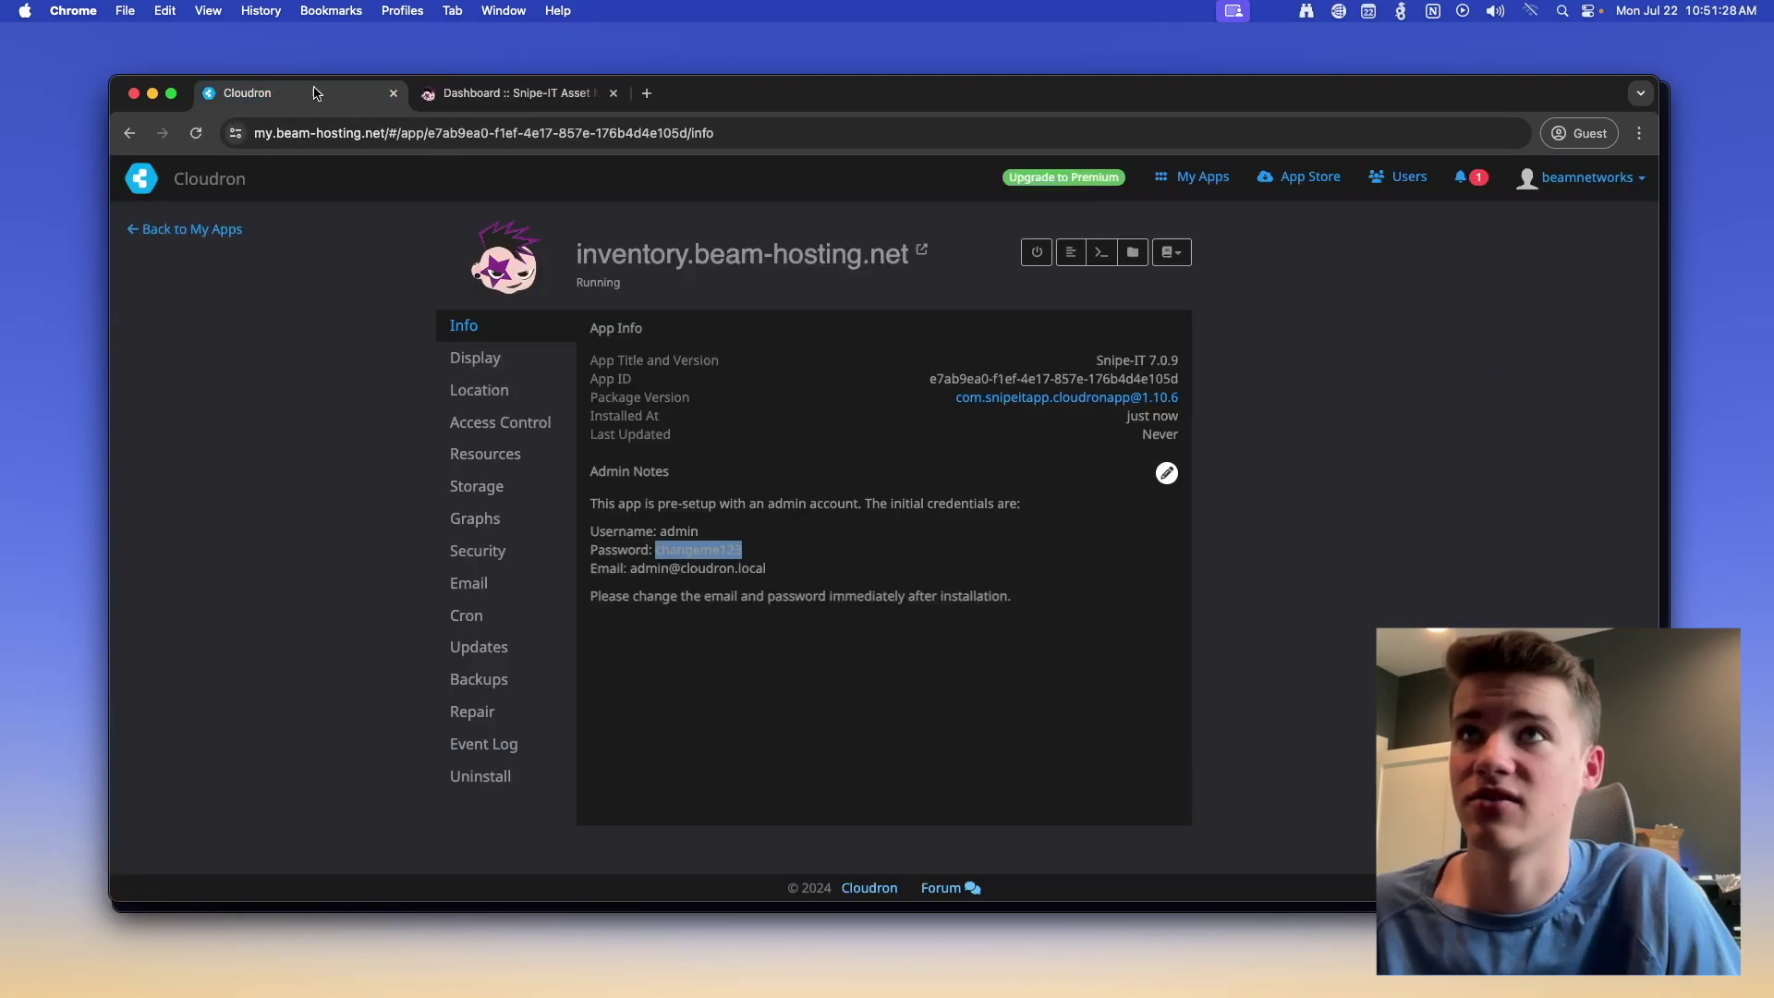
click(1606, 180)
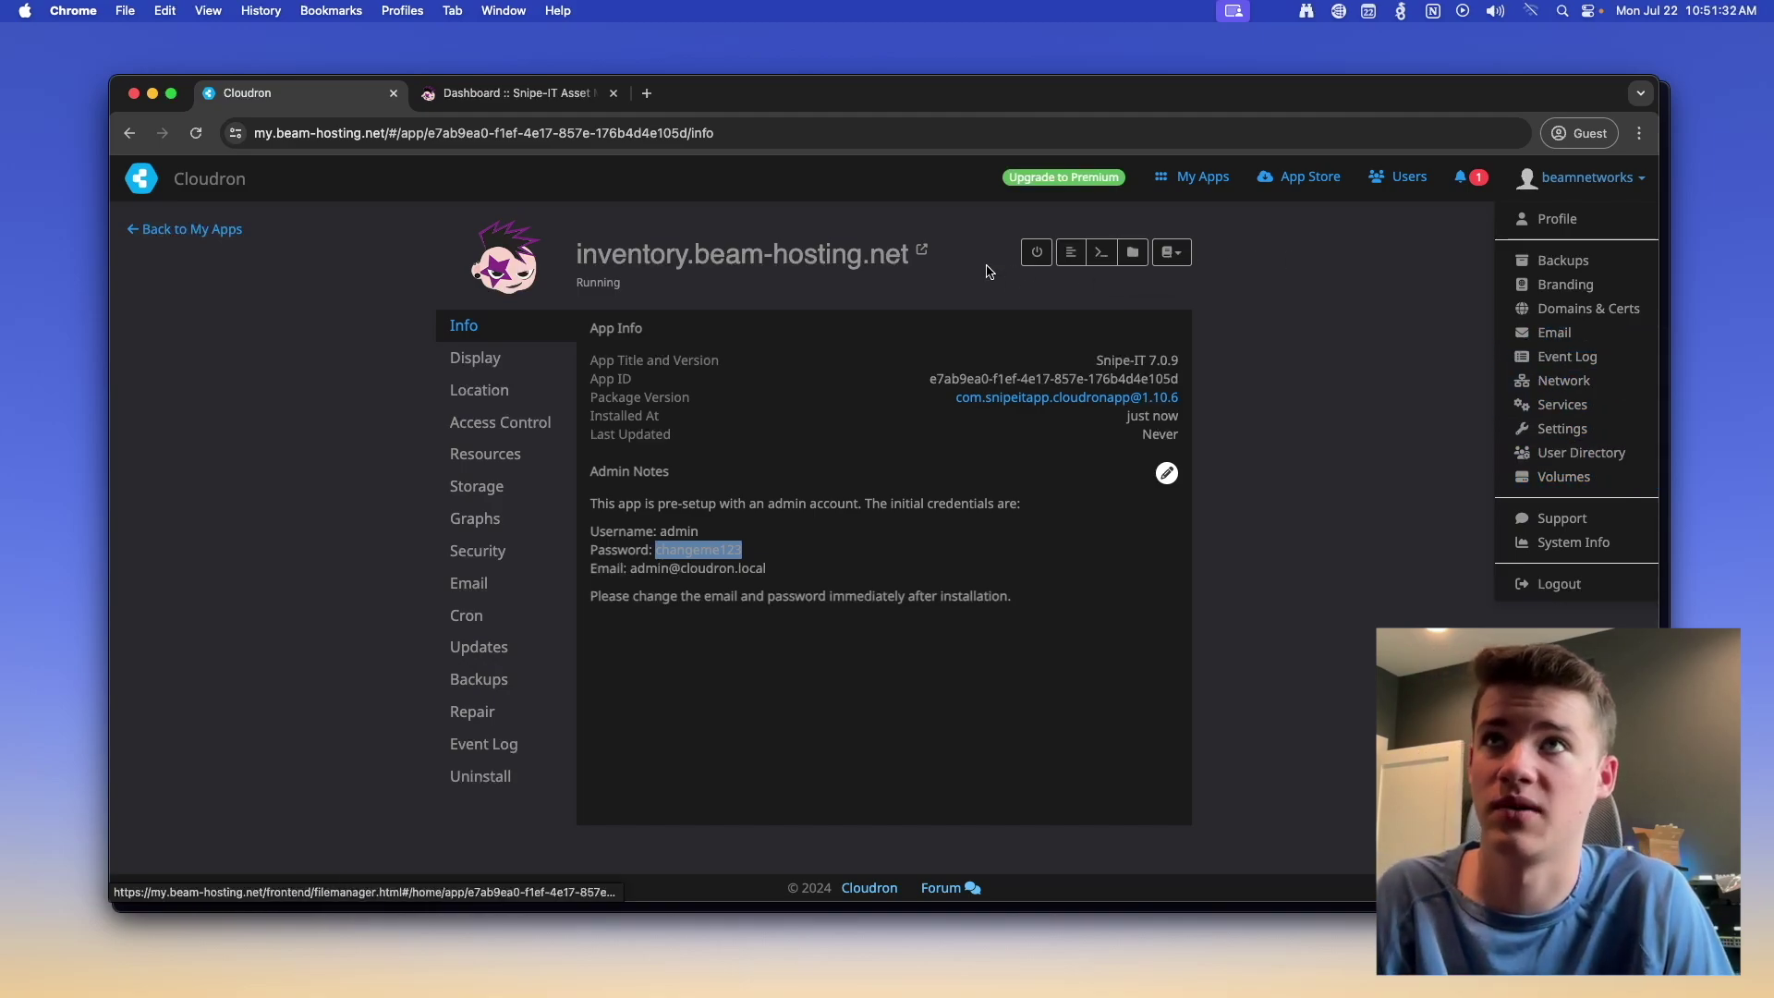
click(236, 185)
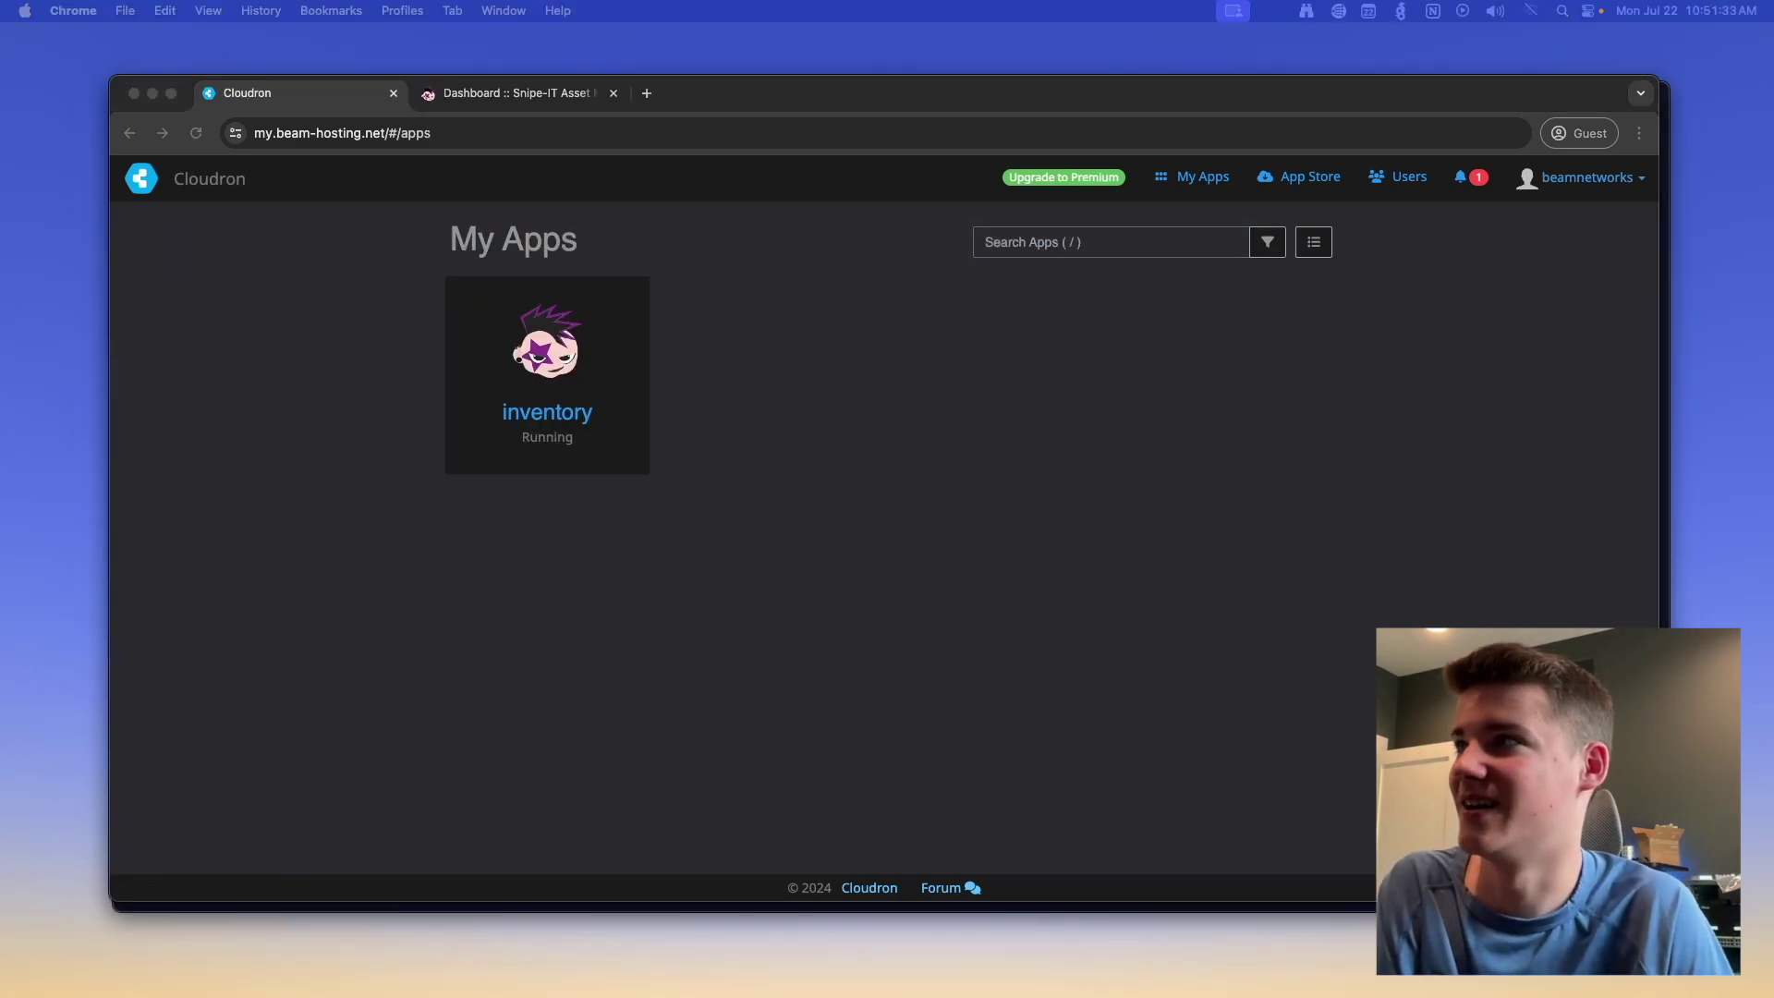